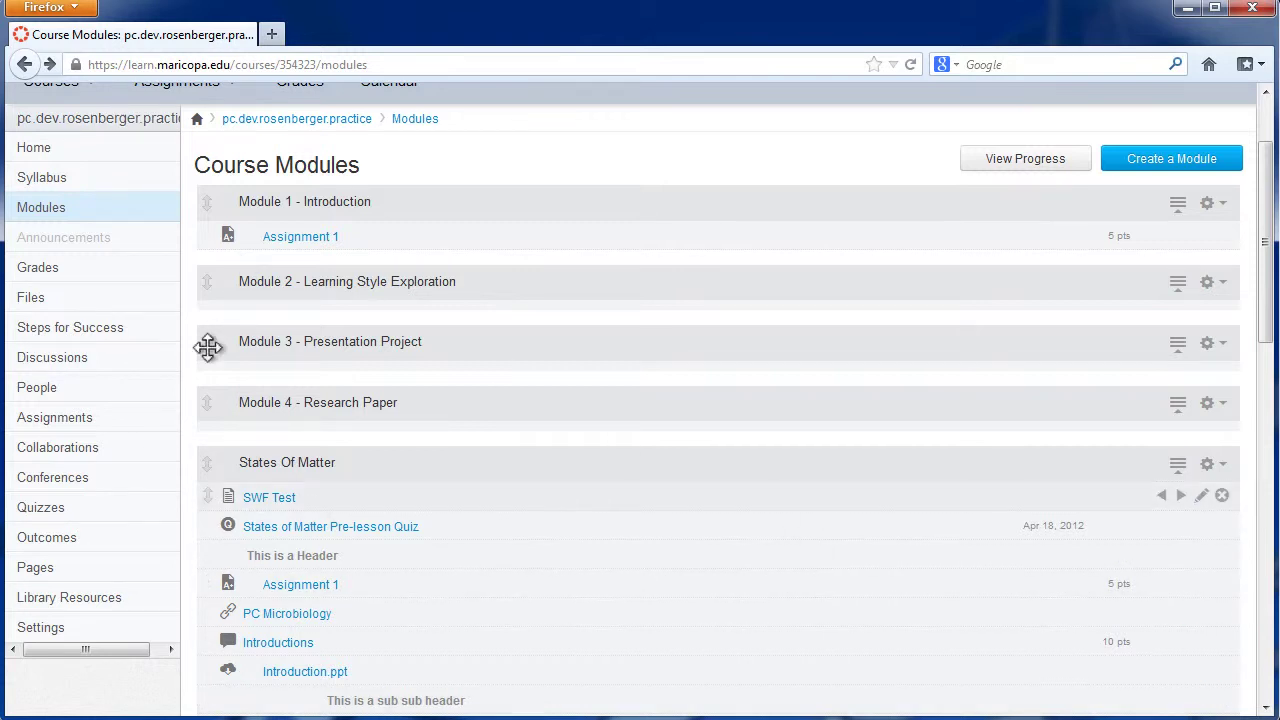
Create a new quiz in the course and title it "SWF Test Quiz"
scroll(551, 441, "up", 2)
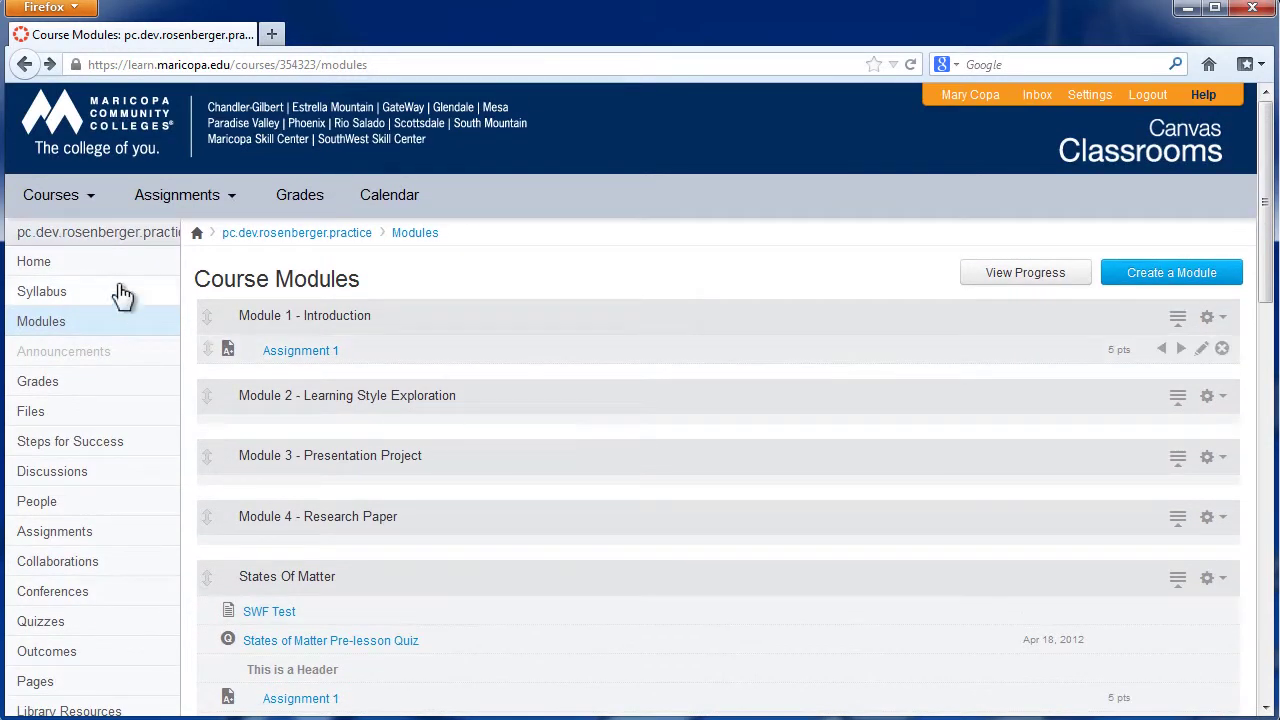
mouse_move(97, 212)
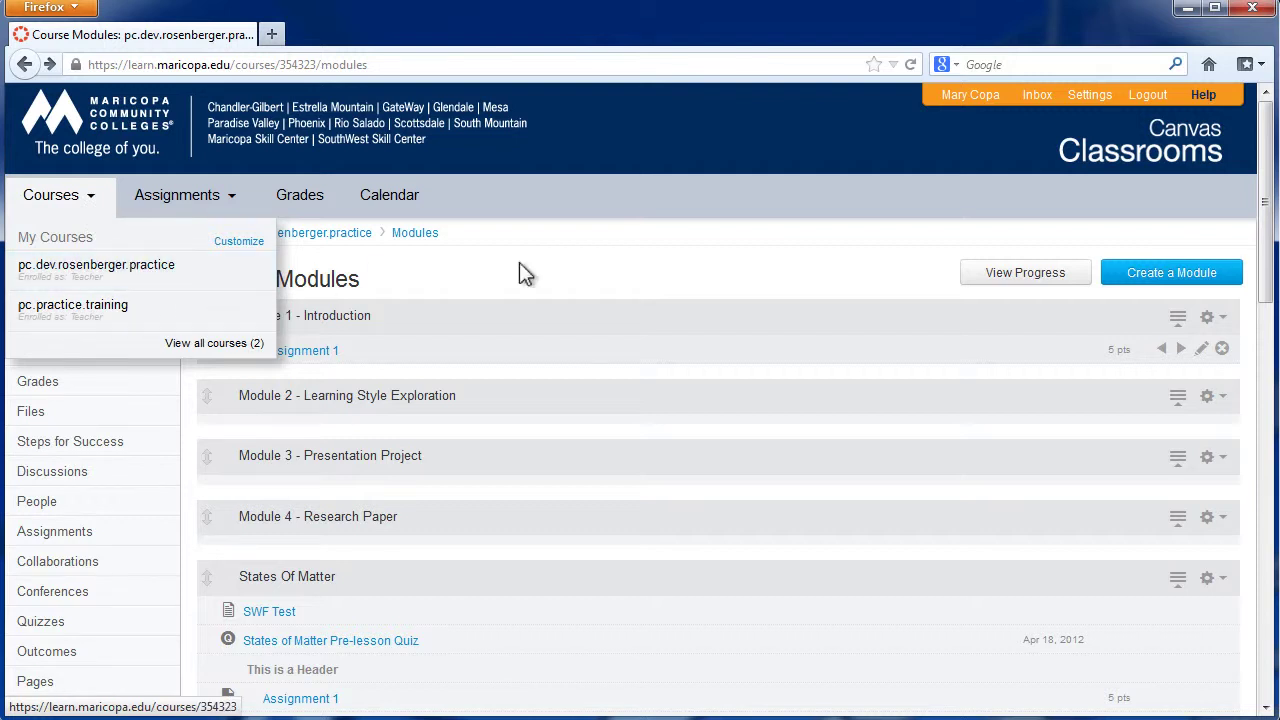
left_click(45, 622)
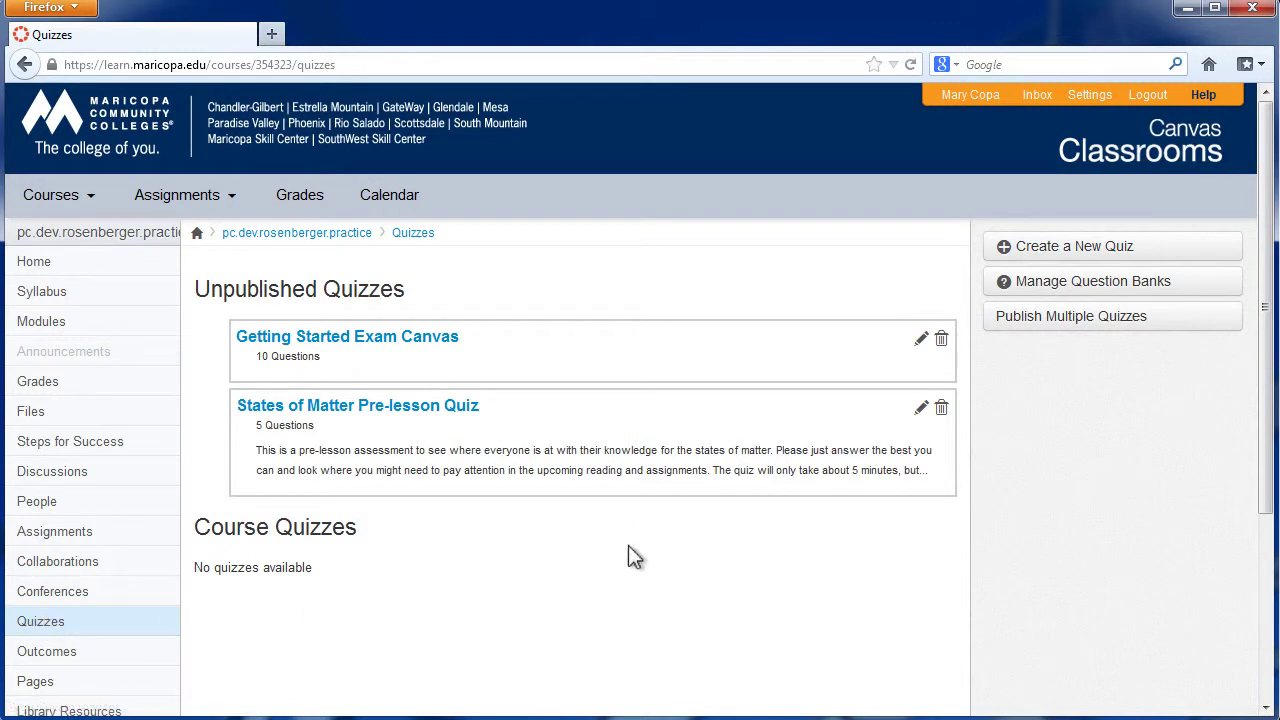
left_click(1074, 258)
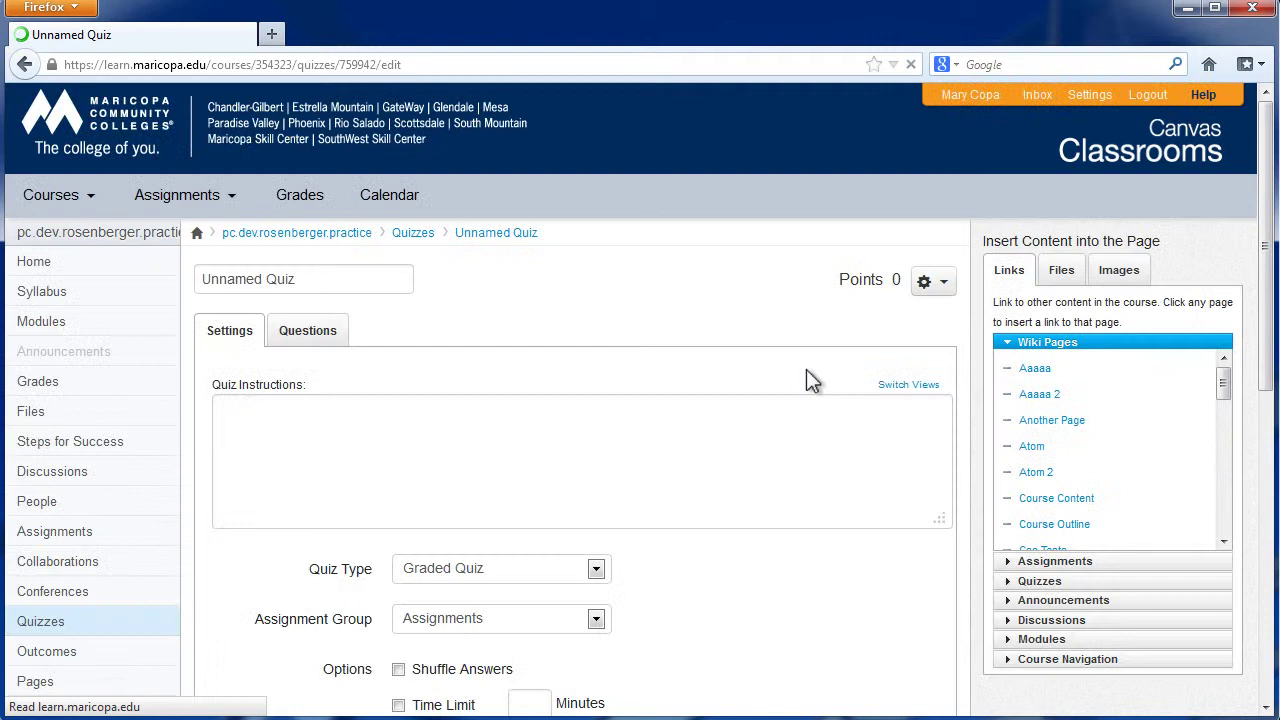
left_click(331, 271)
key("ctrl+a")
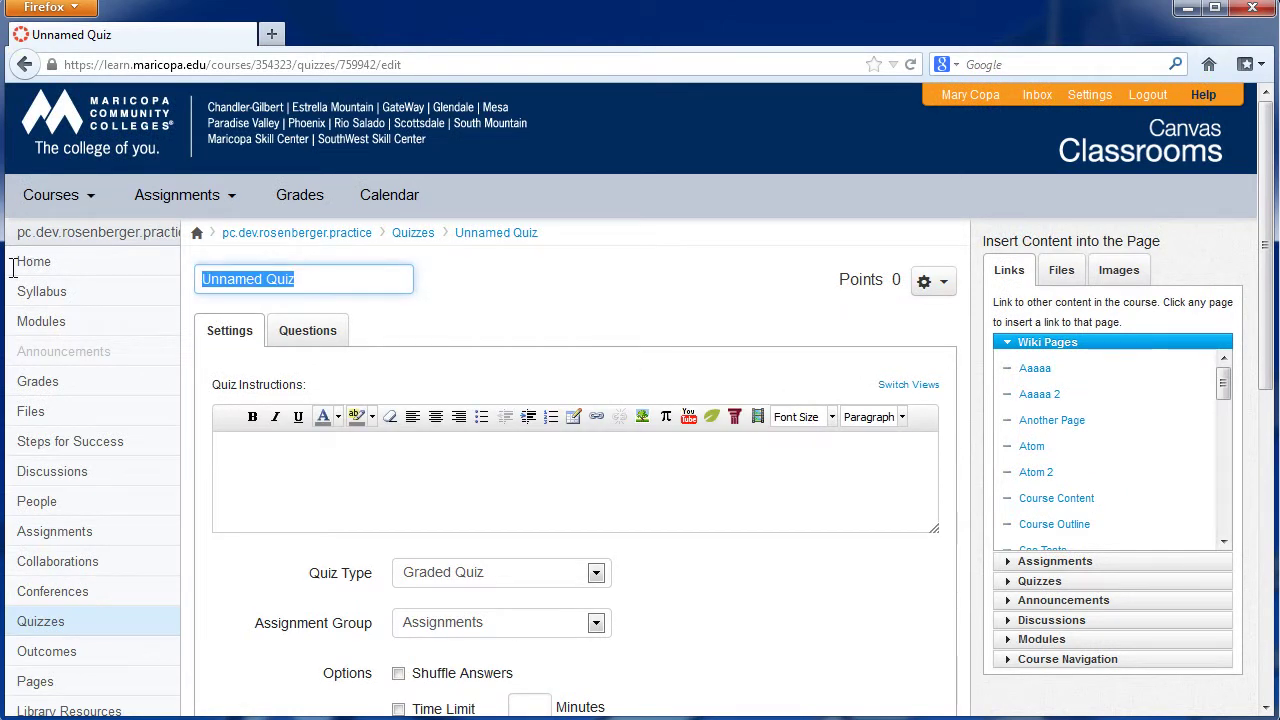
type("SWF ")
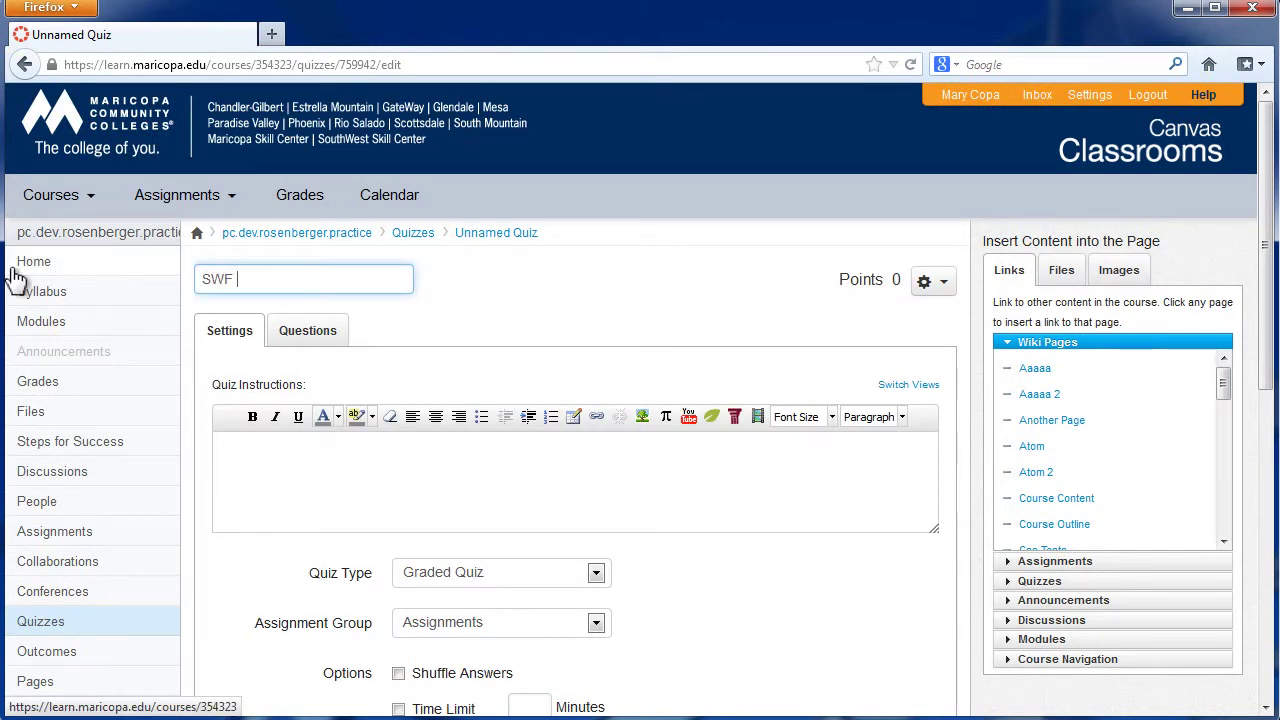
type("Test Qu")
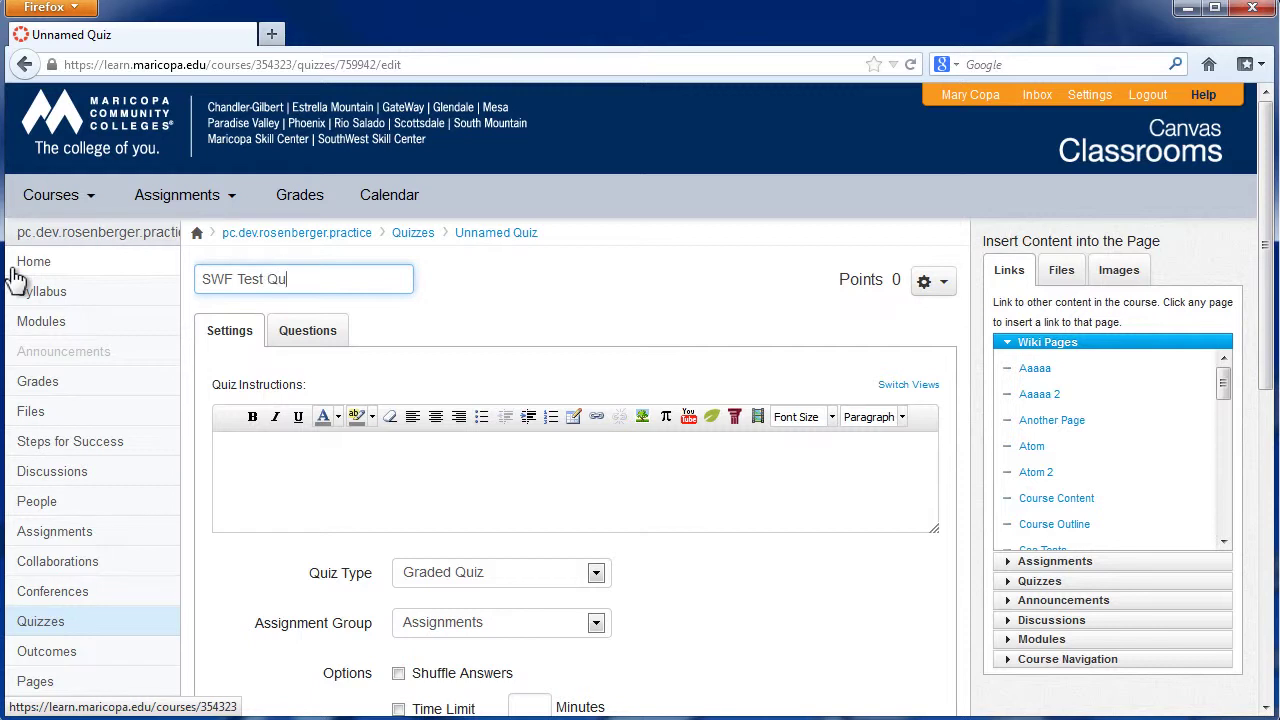
type("iz")
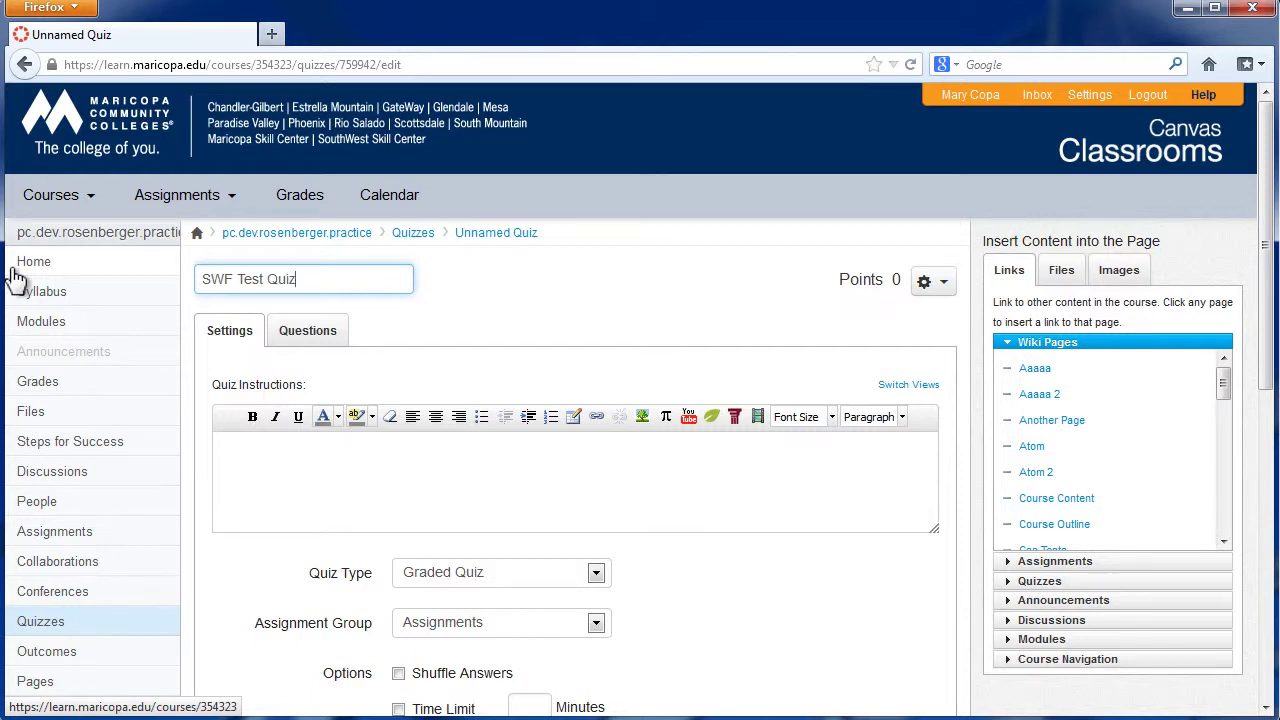
Enter "Testing the SWF Files" as the quiz instructions
left_click(400, 497)
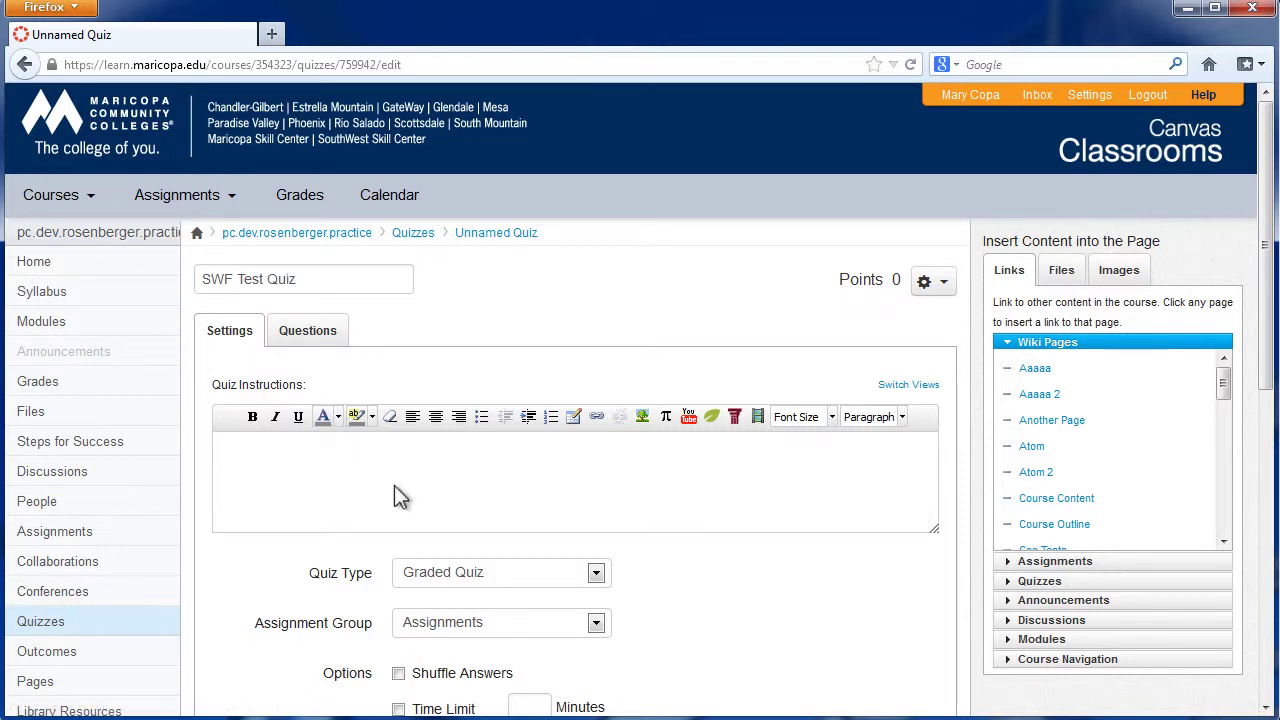
type("Testing the SWF")
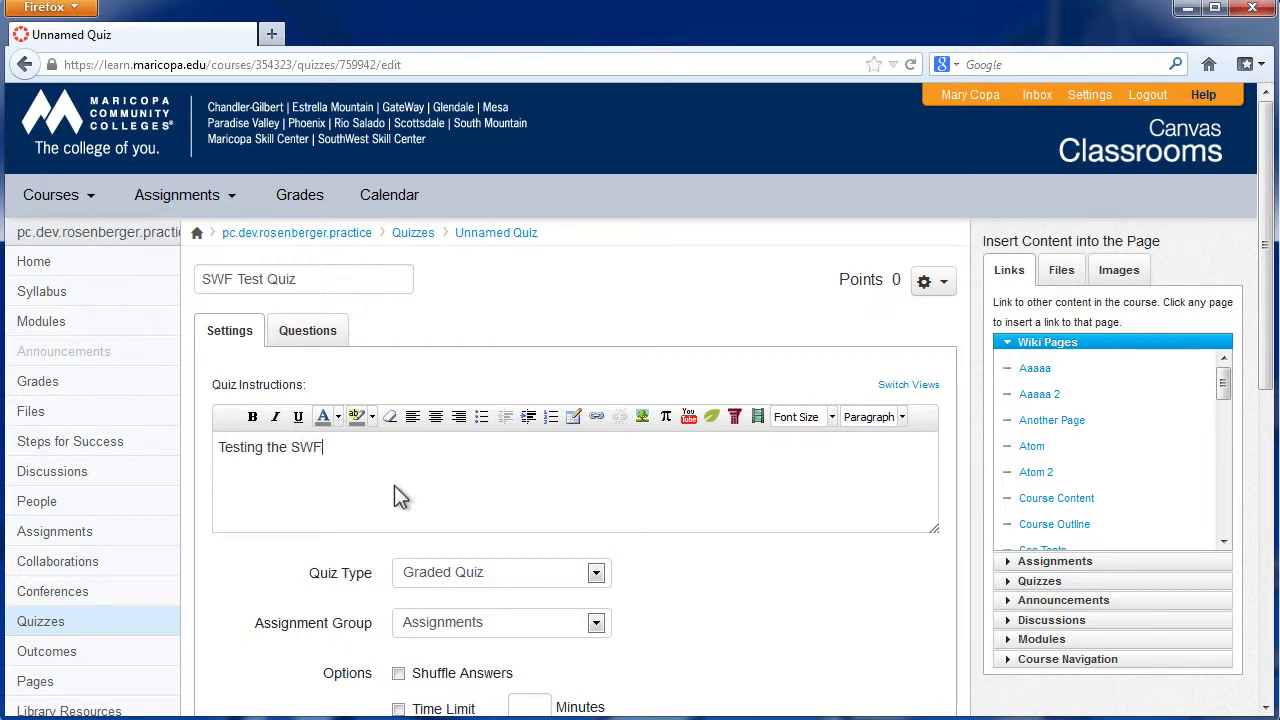
type(" Files")
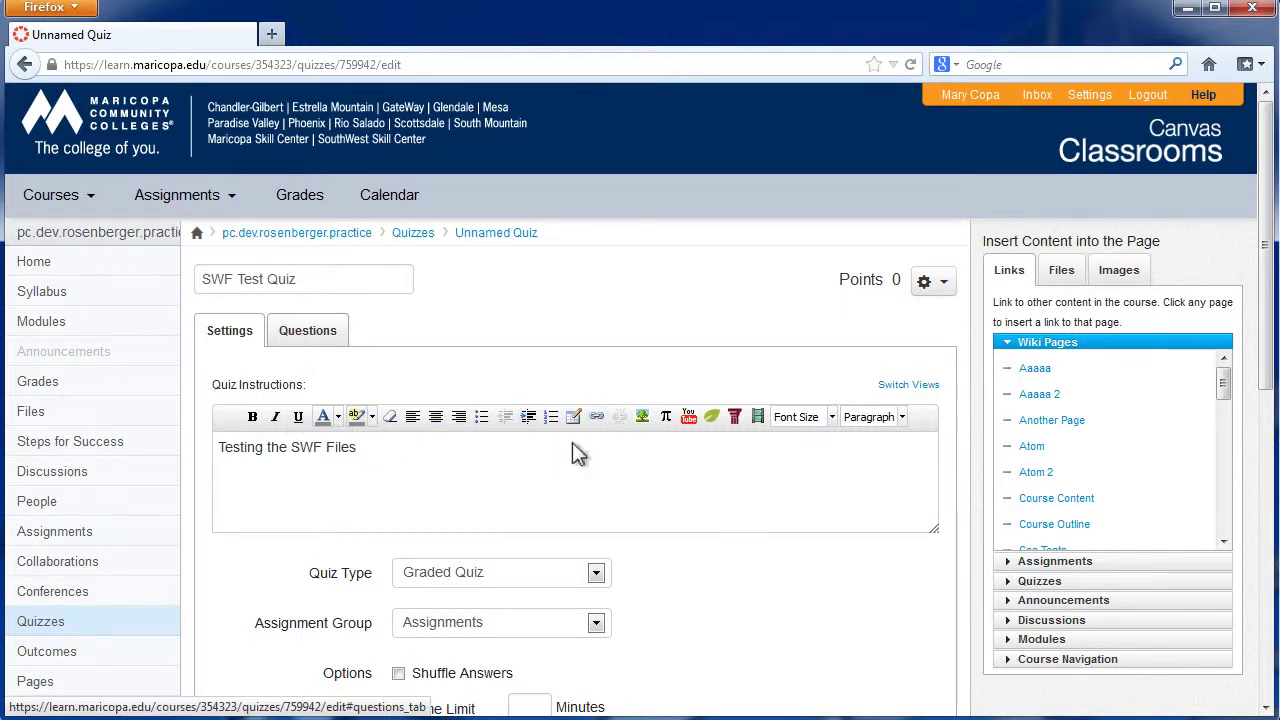
Add a multiple choice question titled "Listen and Choose" to the quiz and start editing its question text
left_click(308, 331)
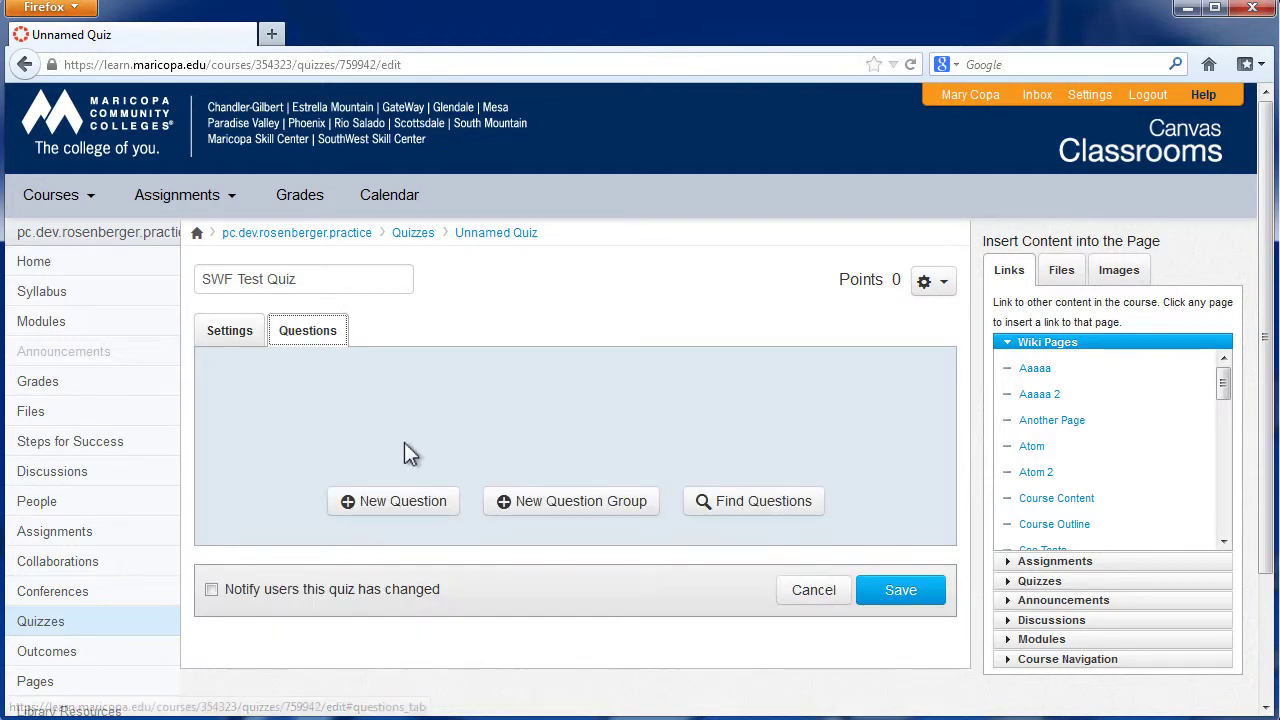
left_click(407, 503)
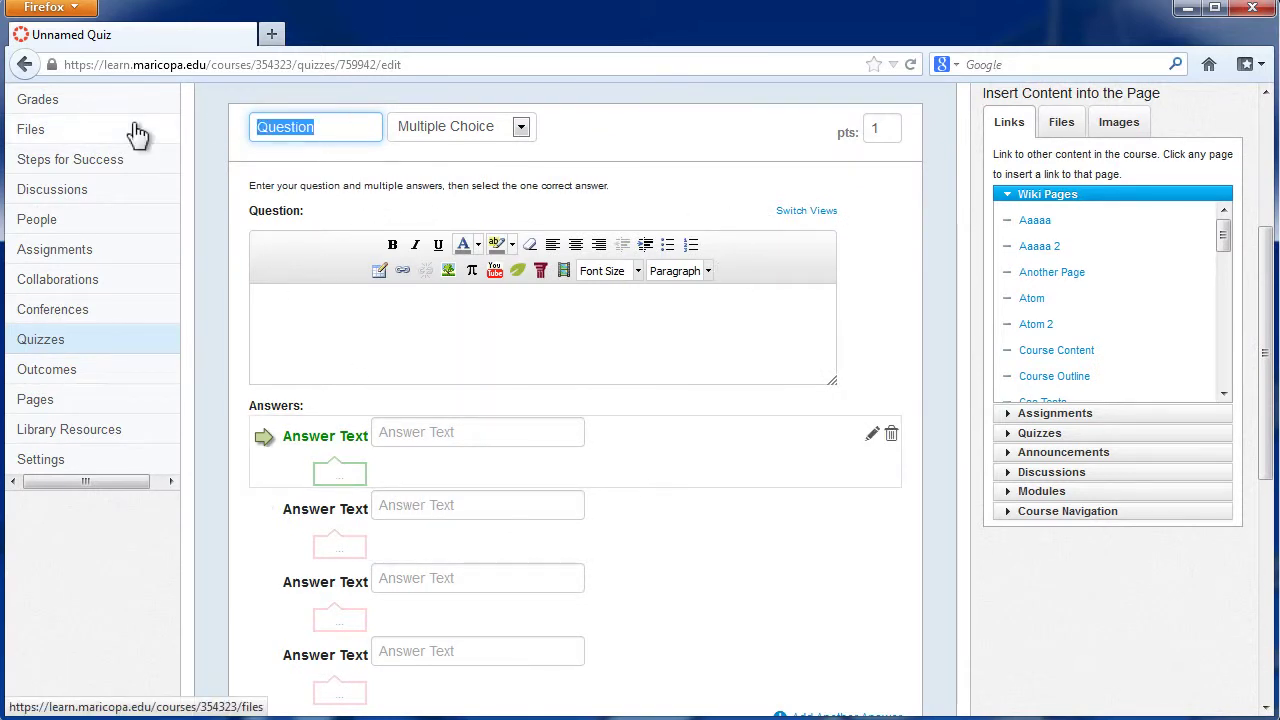
type("Listen")
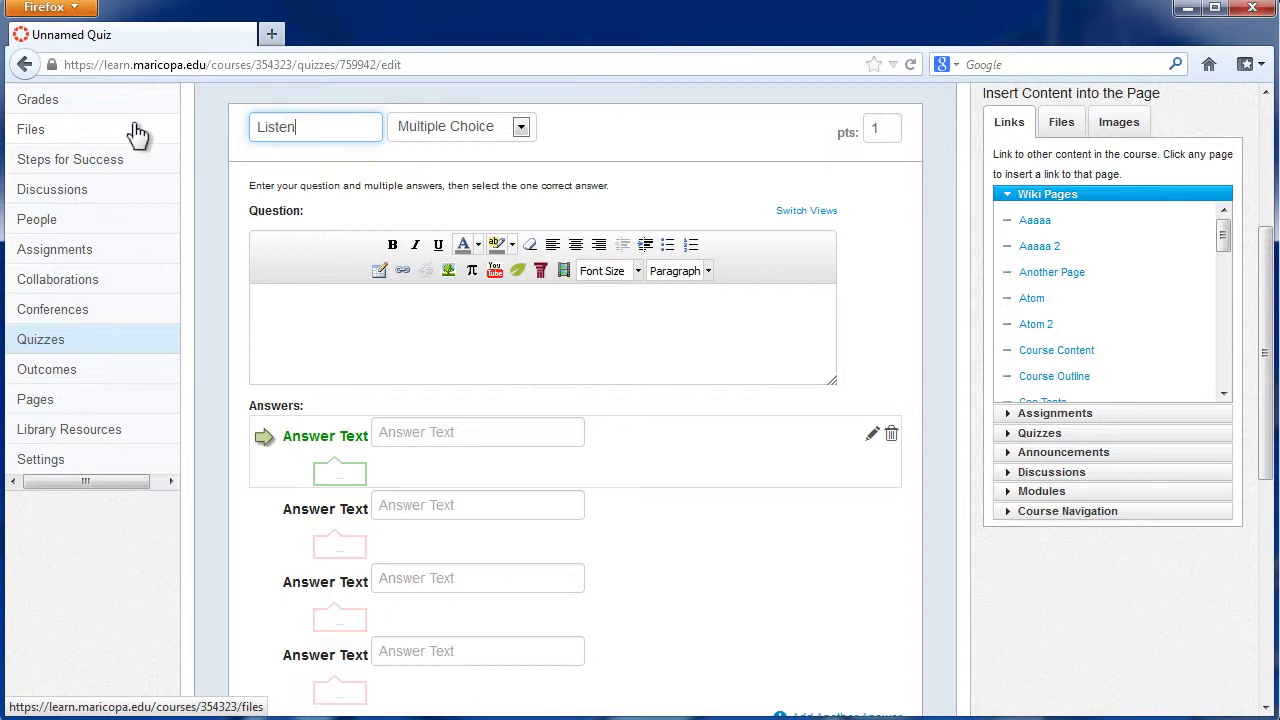
type(" and Choose")
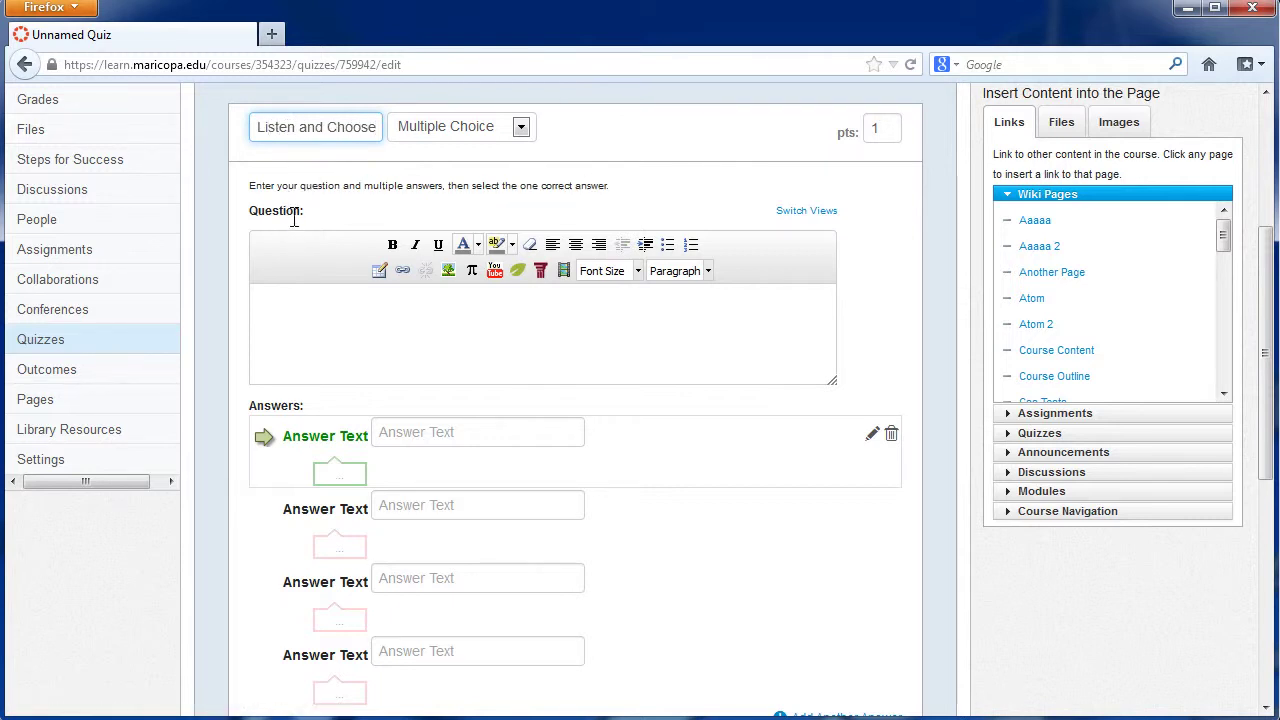
left_click(495, 325)
type("Listen to the")
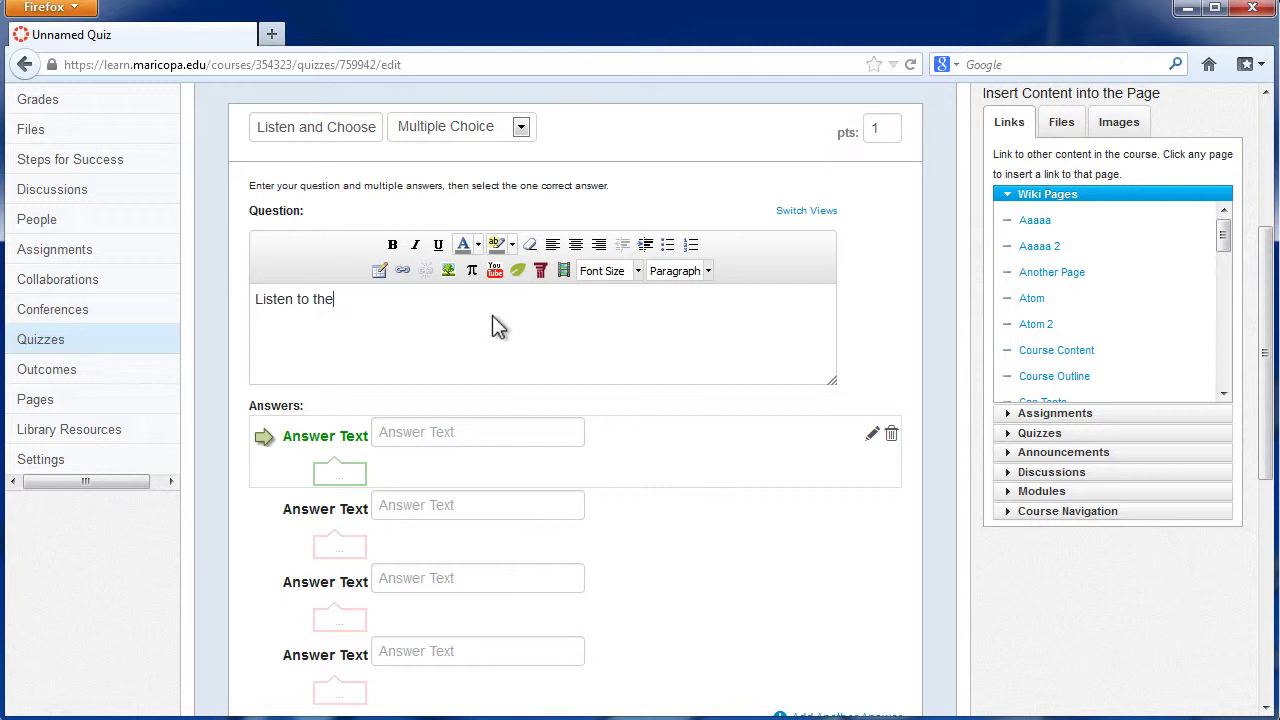
key("BackSpace")
key("BackSpace")
key("BackSpace")
key("BackSpace")
key("BackSpace")
key("BackSpace")
key("BackSpace")
key("BackSpace")
key("BackSpace")
key("BackSpace")
key("BackSpace")
key("BackSpace")
key("BackSpace")
key("BackSpace")
Enter the question text "Click each button to listen to the audio and then select the correct number answer below."
type("Click")
key("BackSpace")
key("BackSpace")
key("BackSpace")
key("BackSpace")
type("ick each button ")
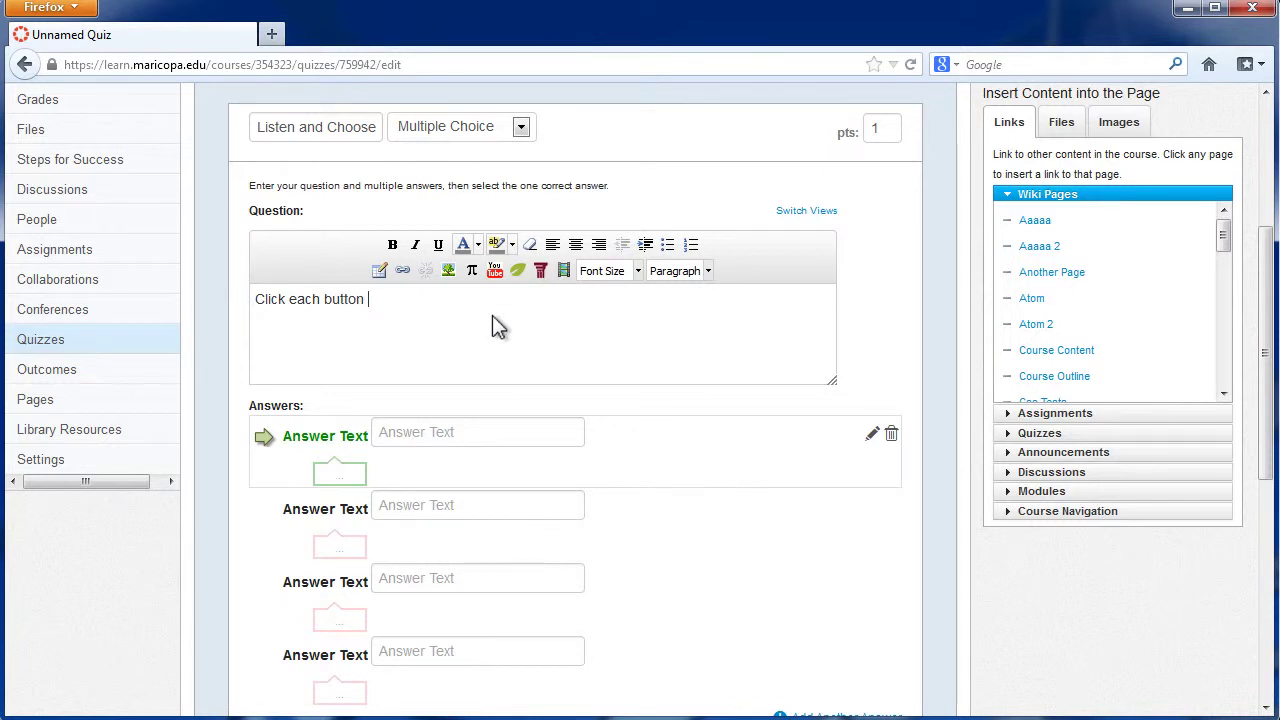
type("to listen to the audio and then select t")
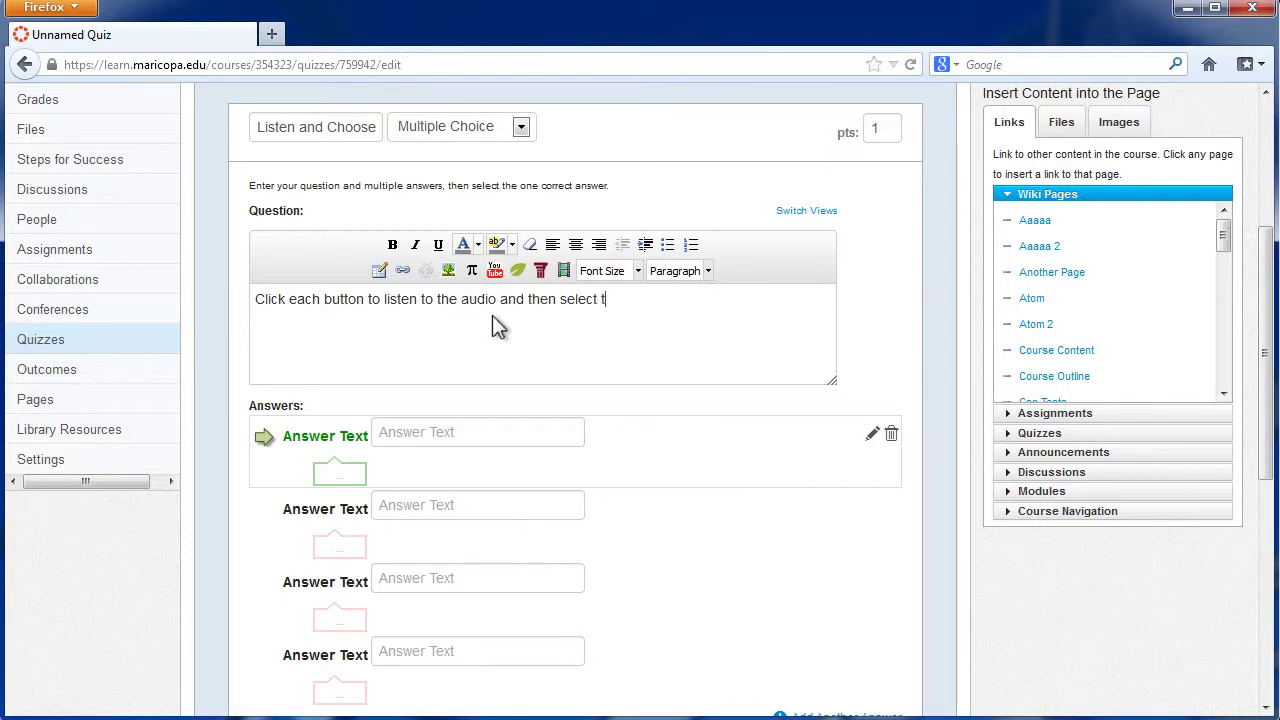
type("he correct nu")
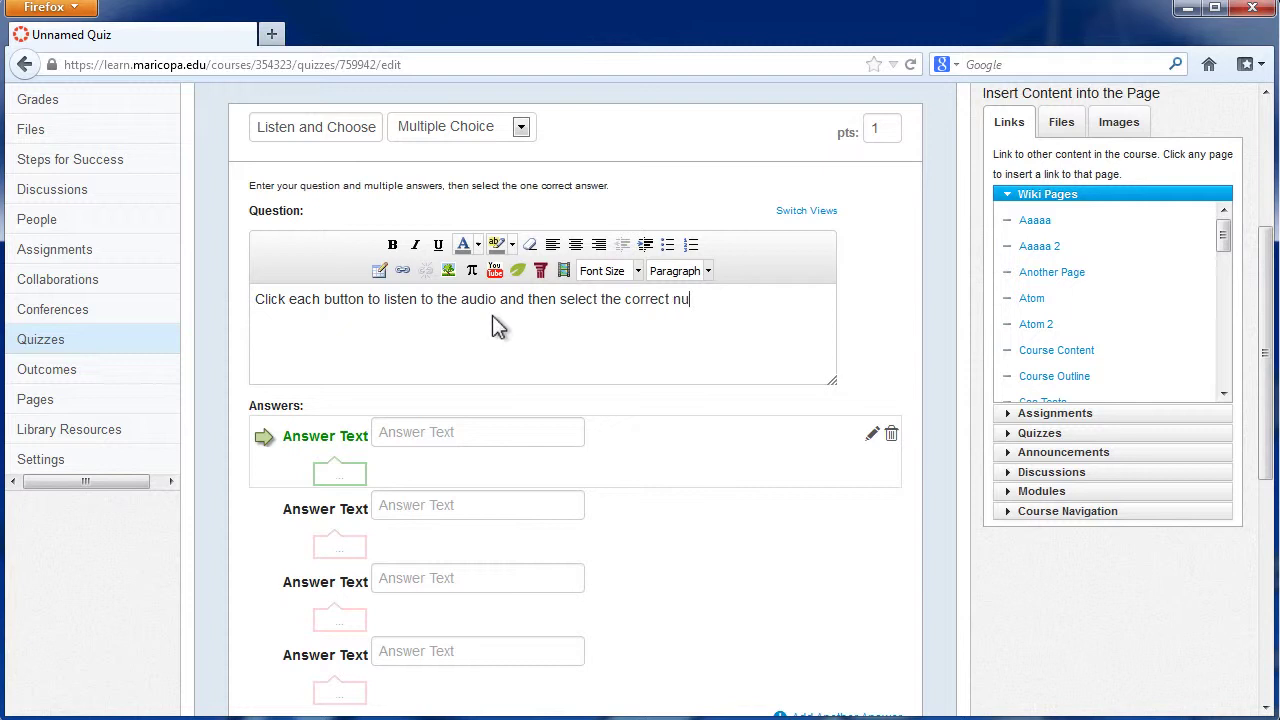
type("mber answer")
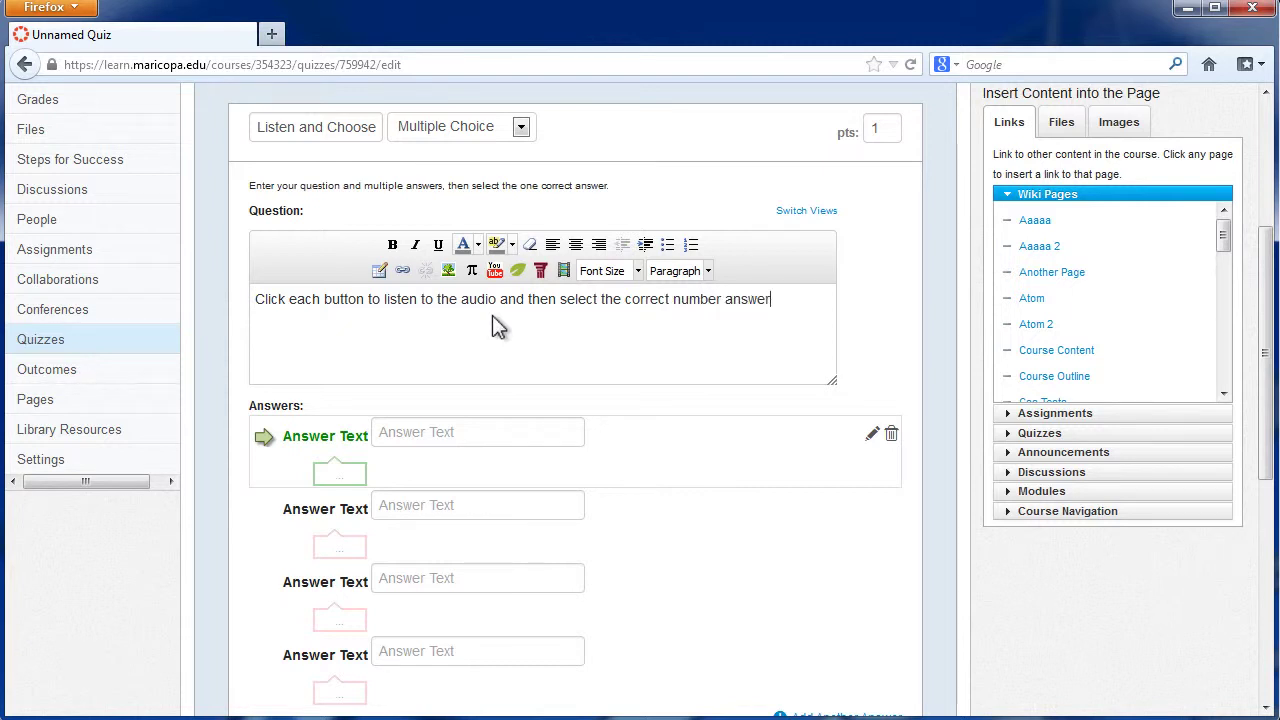
type(" below.")
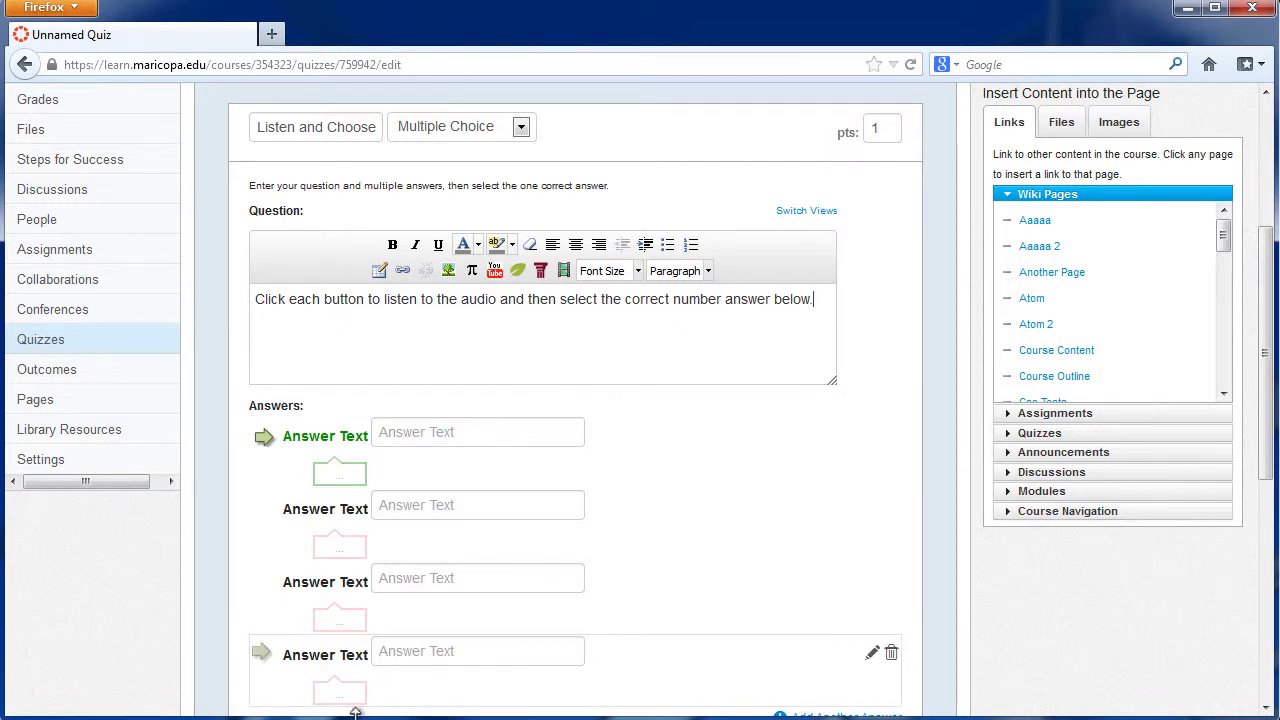
Switch the question text to its HTML source and place the cursor on a new line below the last paragraph
scroll(445, 655, "down", 4)
scroll(337, 486, "up", 4)
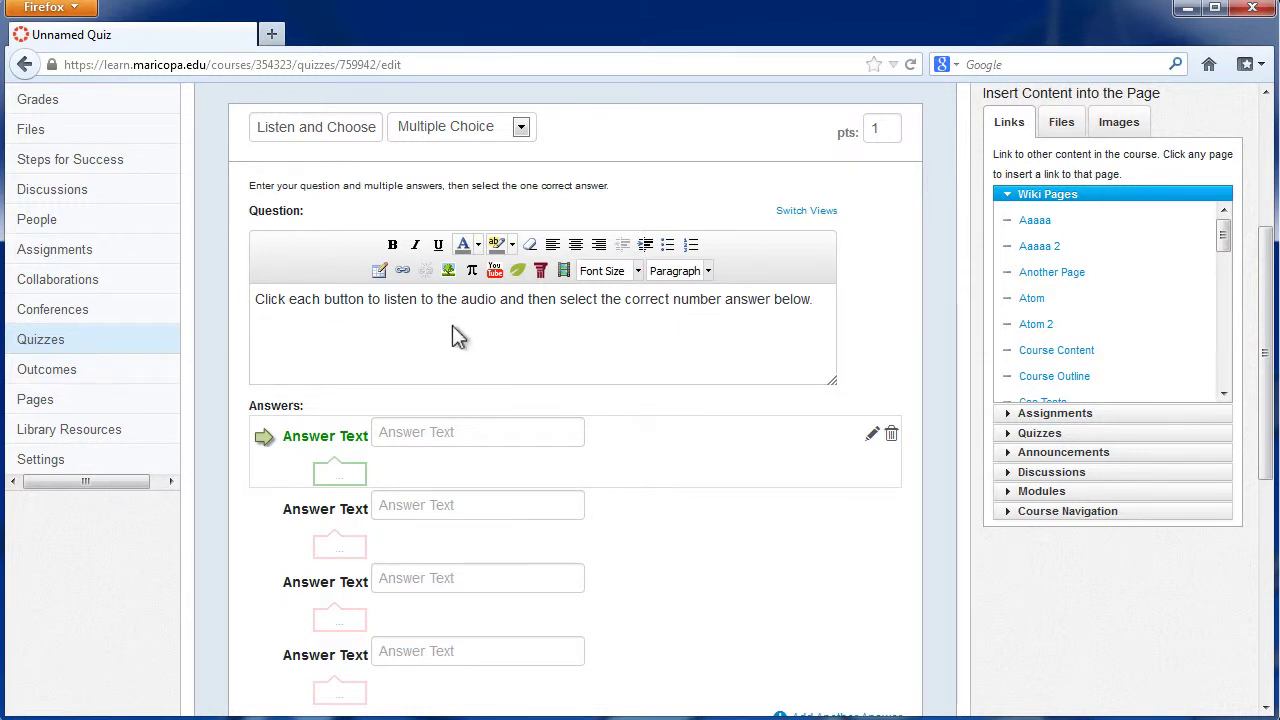
left_click(803, 213)
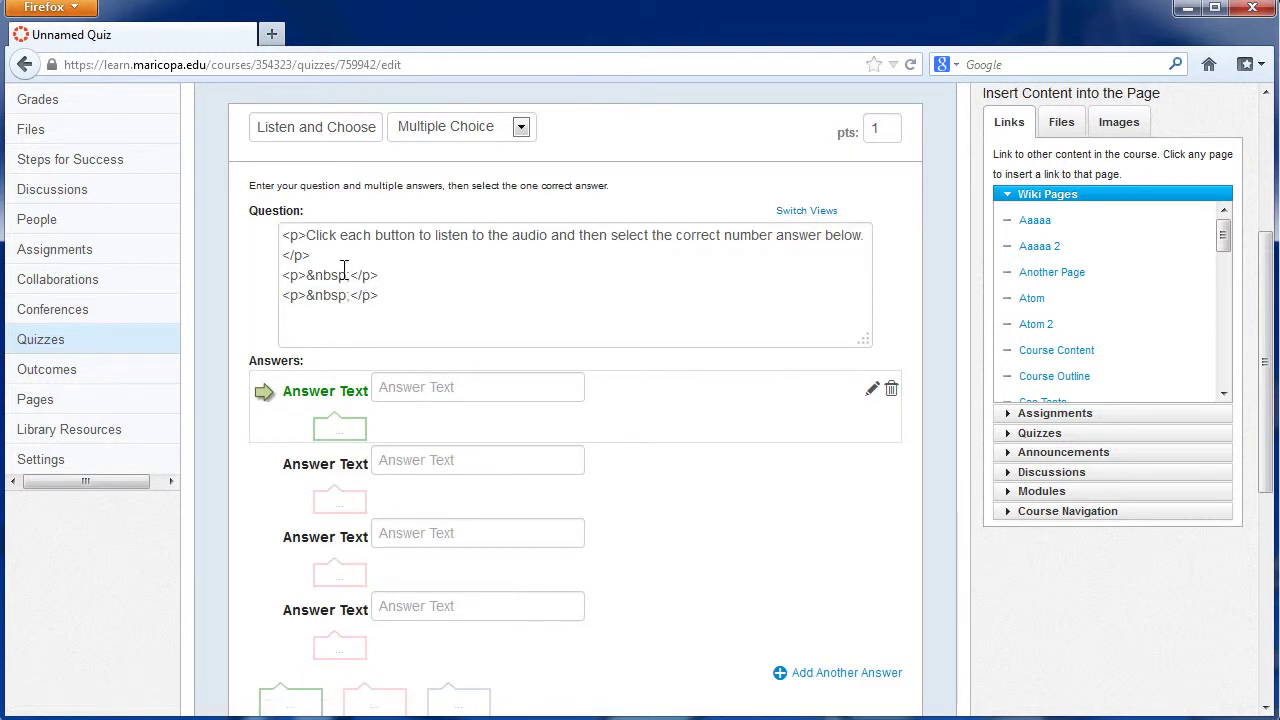
left_click_drag(389, 298, 237, 296)
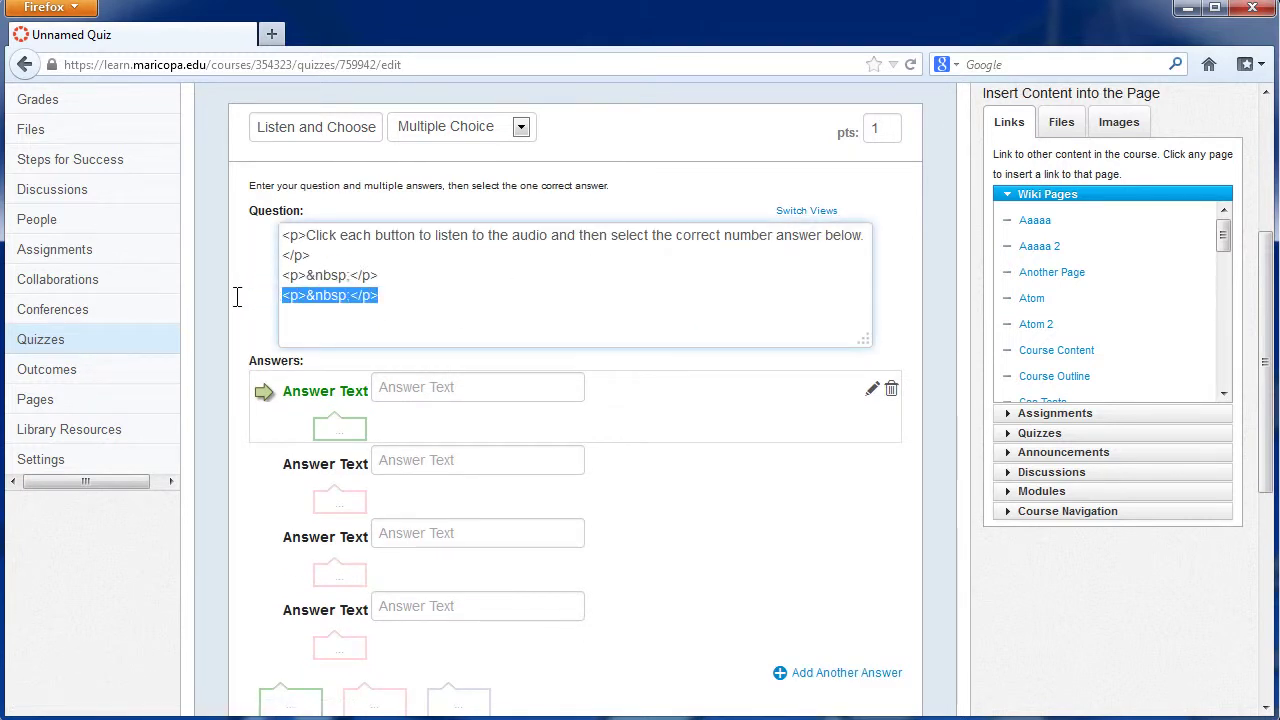
left_click(482, 294)
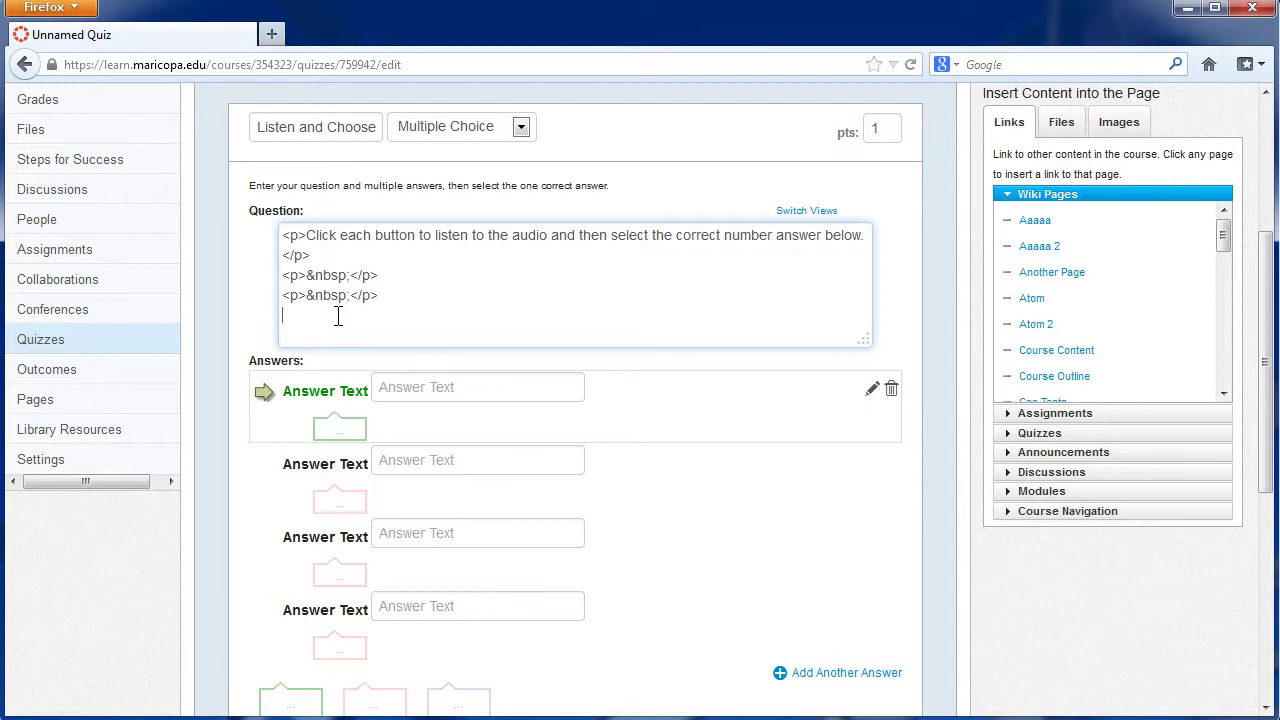
left_click(284, 315)
Expand the course files among the insertable content and open the form for uploading a new file
left_click(1058, 132)
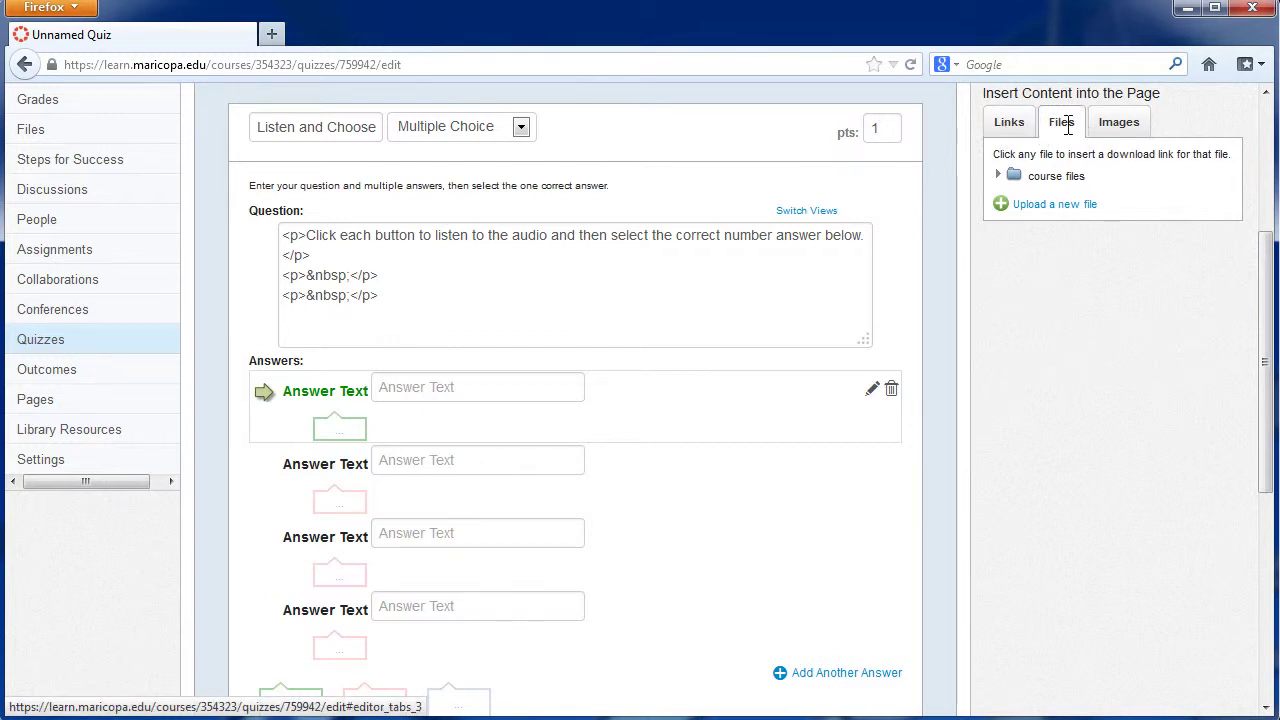
left_click(1001, 176)
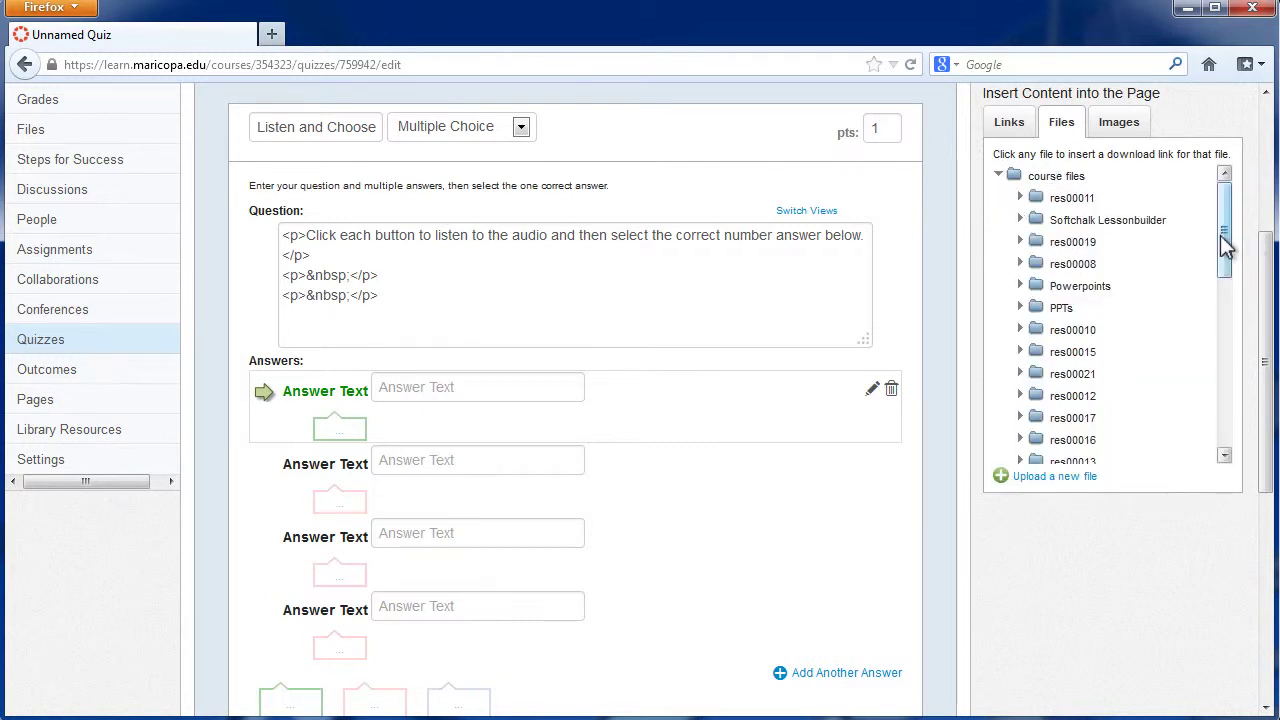
left_click_drag(1221, 240, 1225, 180)
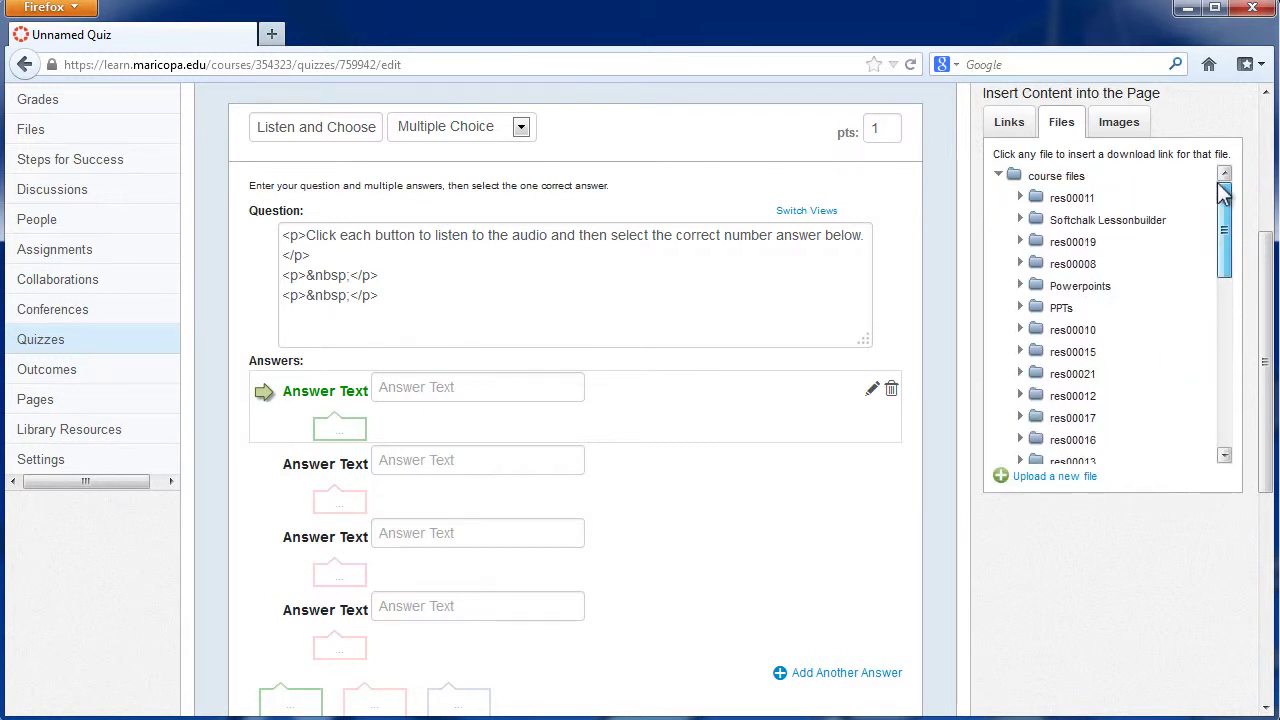
left_click(1066, 481)
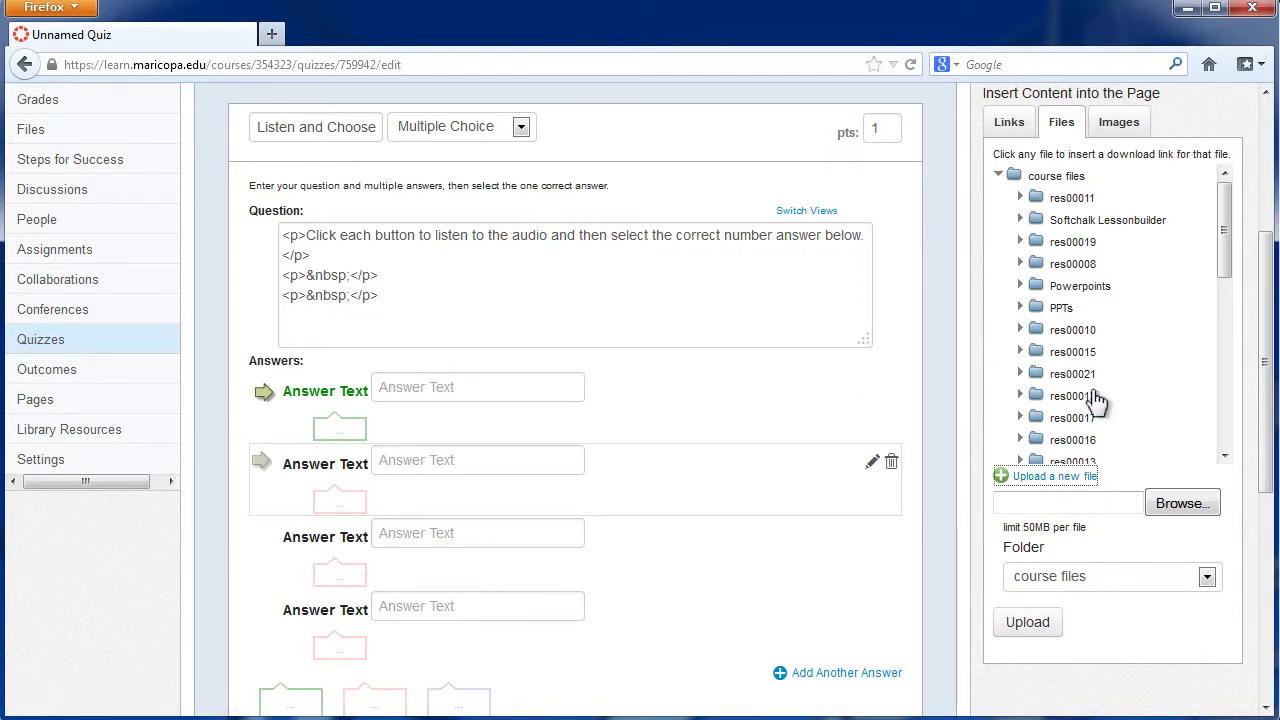
Upload the Shockwave Flash file dictadotarea3SPA103 from the Desktop into the course files folder, inserting its link in the question source
left_click(1197, 504)
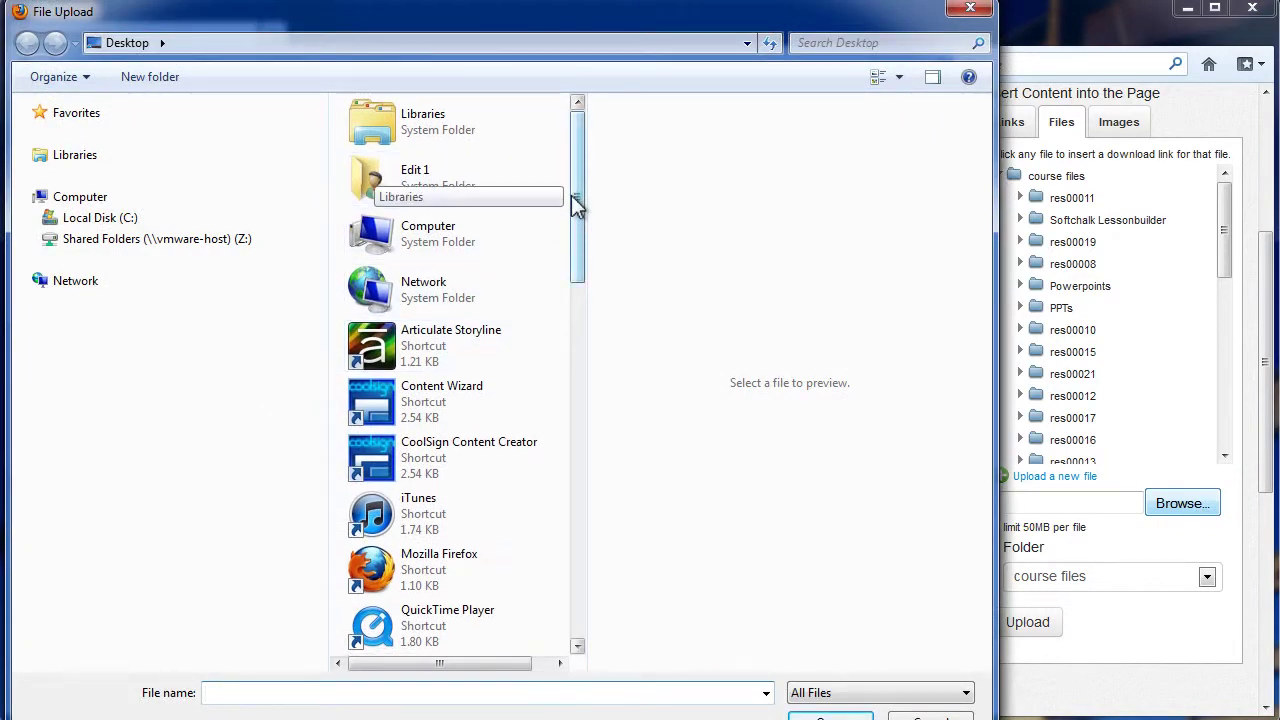
left_click_drag(576, 200, 578, 513)
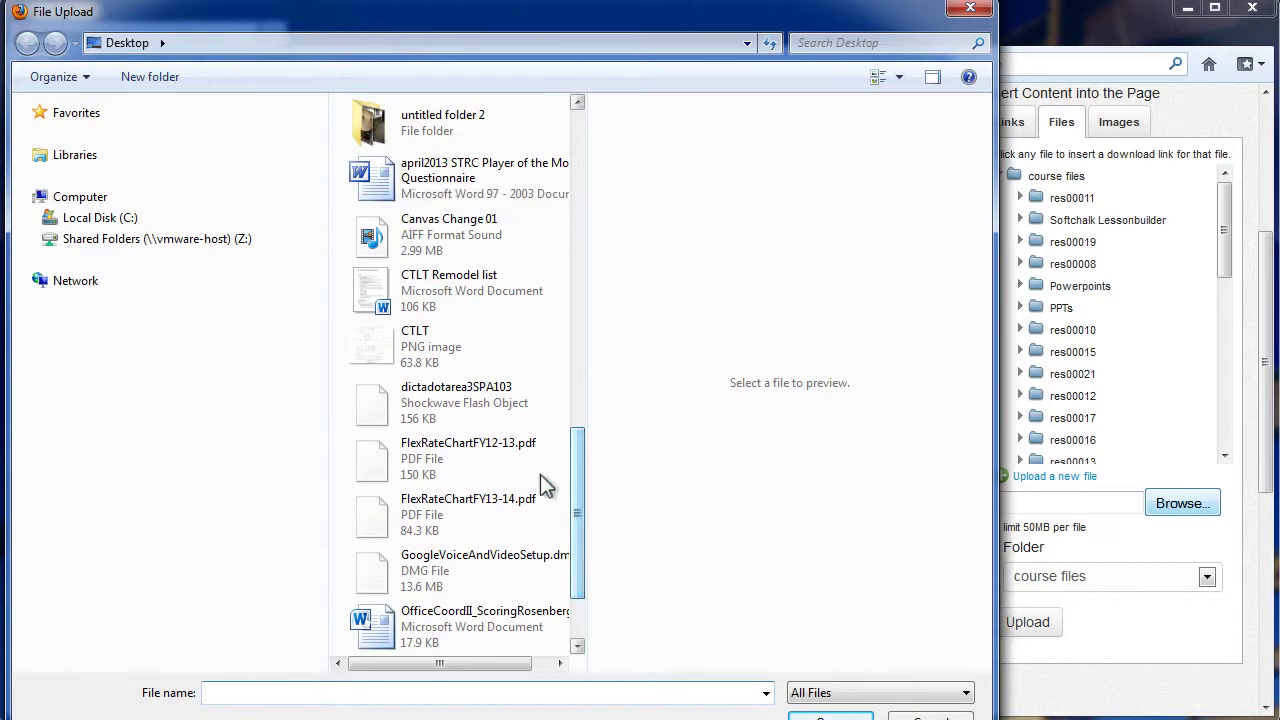
left_click(433, 400)
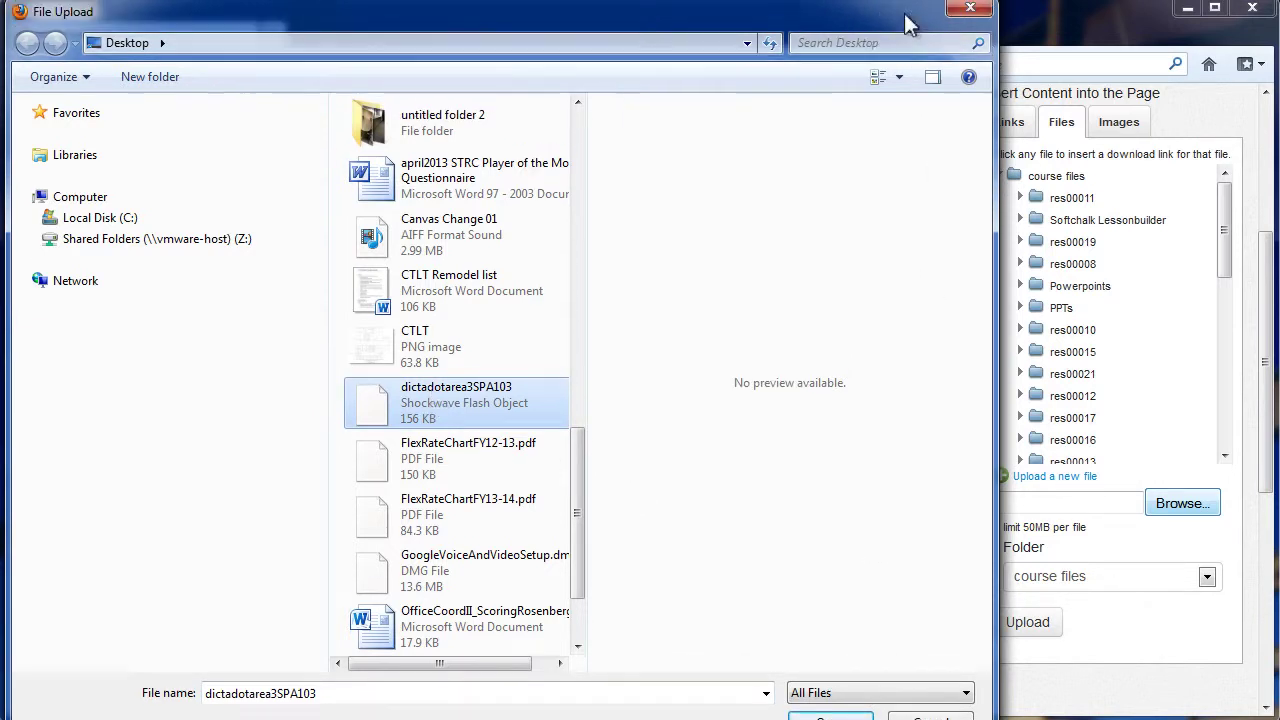
left_click(848, 718)
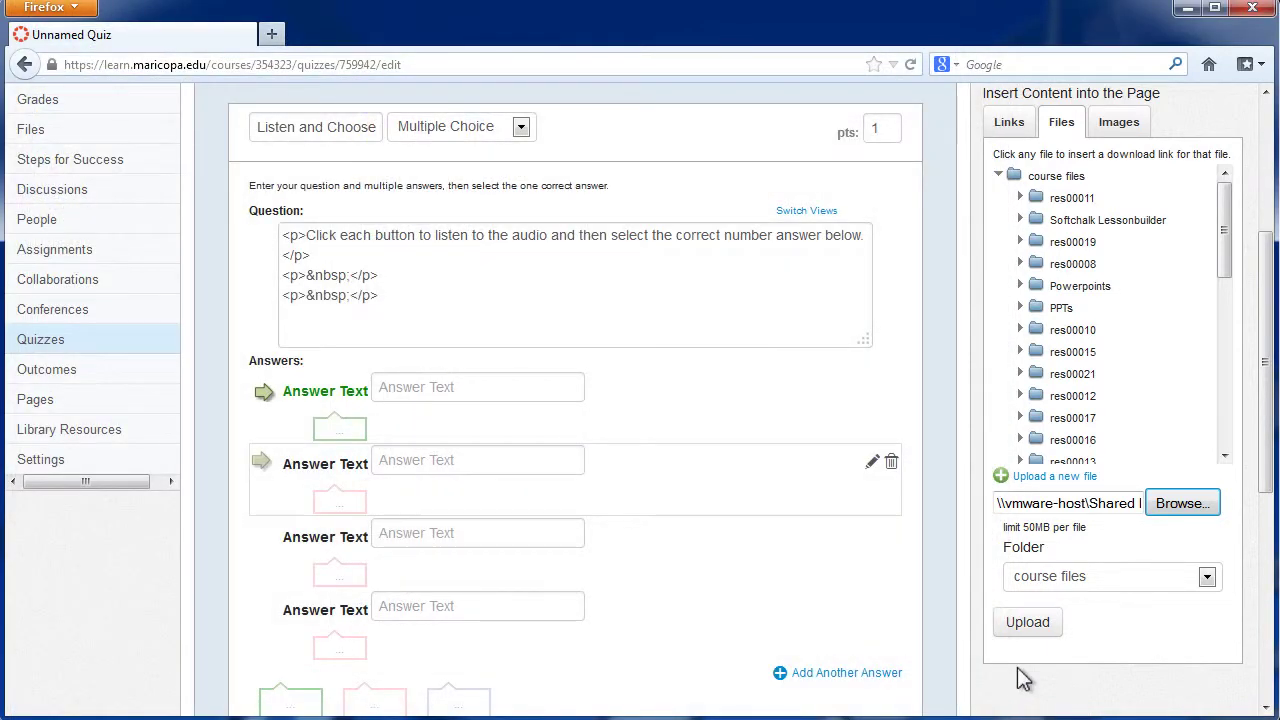
left_click(1207, 577)
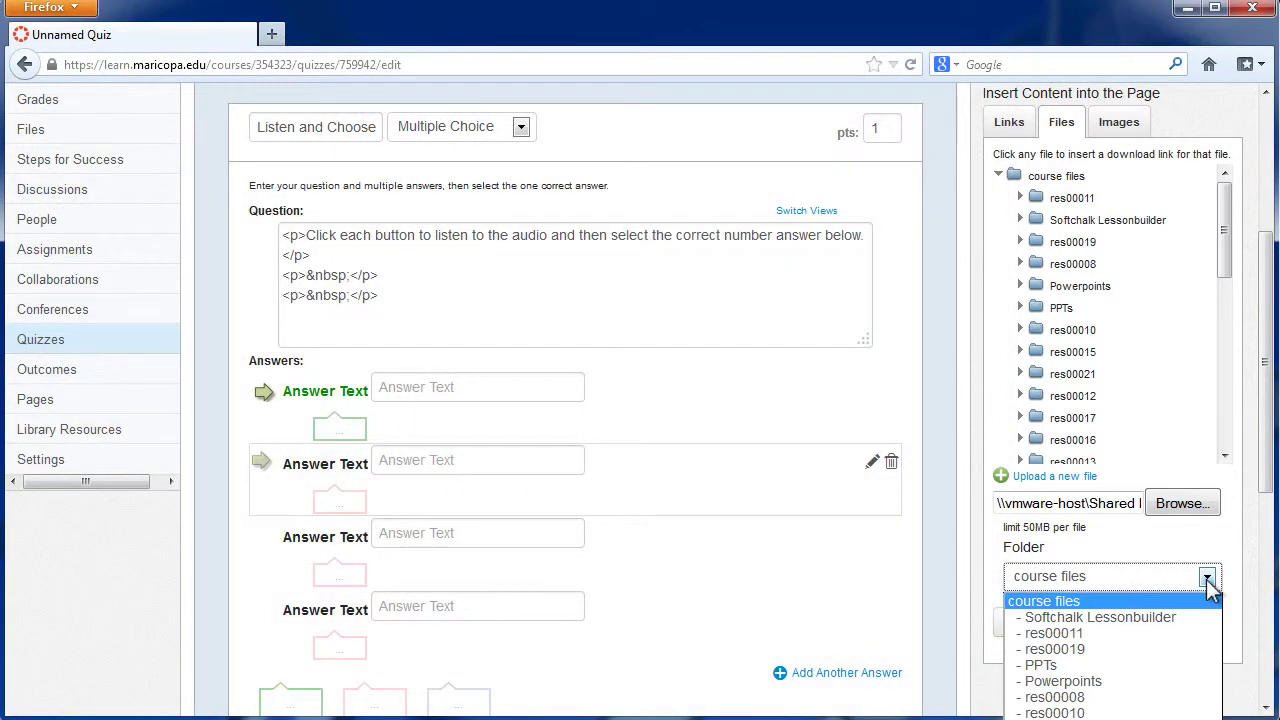
left_click(1155, 600)
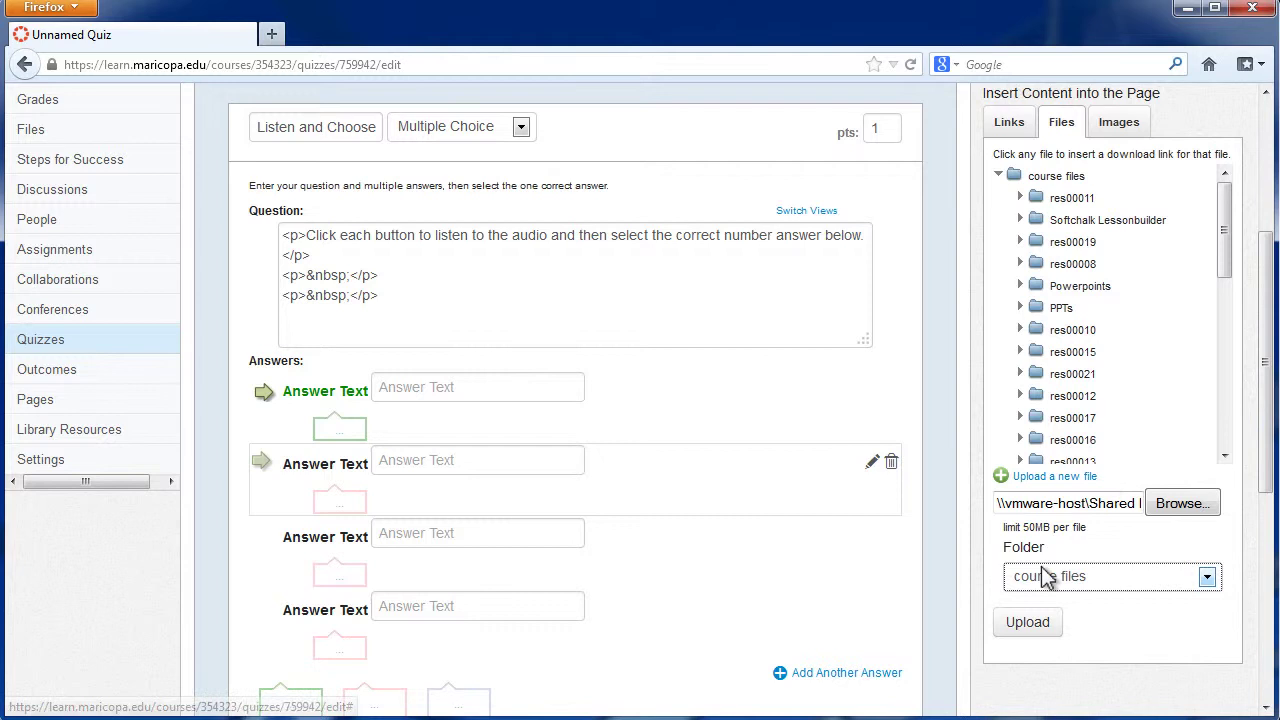
left_click(1034, 625)
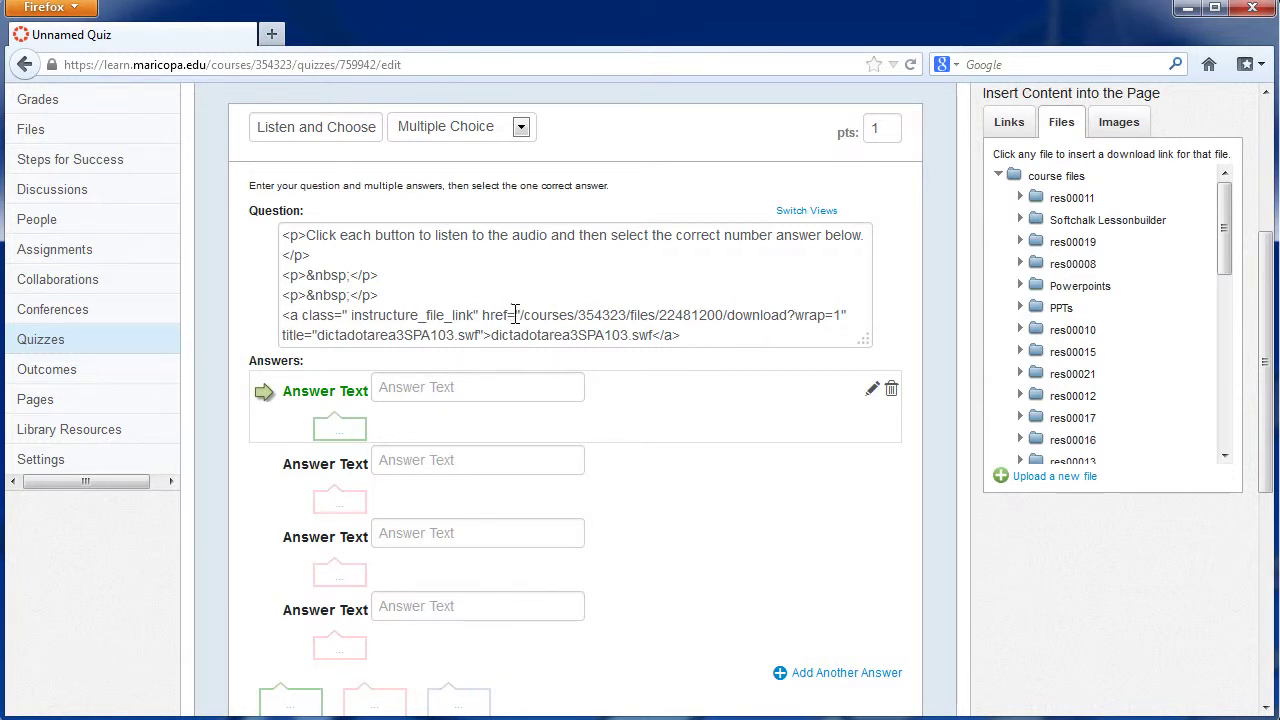
Below the file link, add <p><iframe src="YOUR COURSE FILE HERE" height="100%" width="100%"></iframe></p> to the question source, leaving a blank line between
left_click(701, 337)
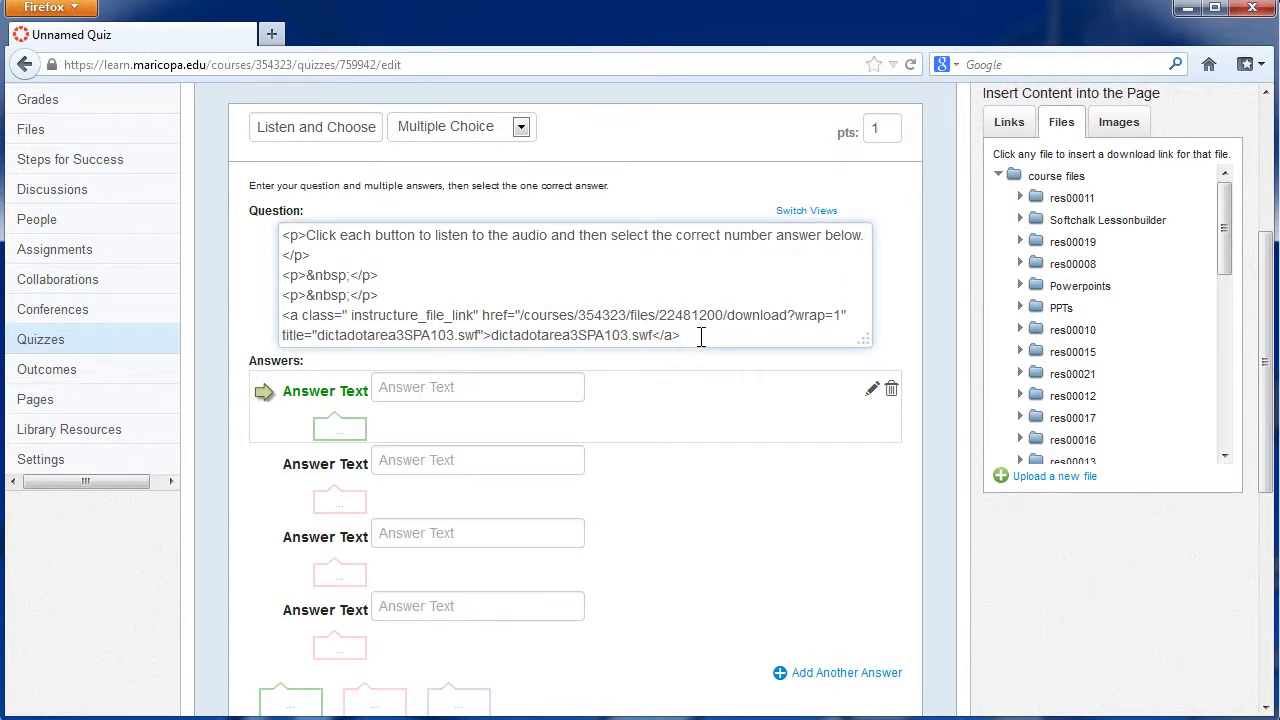
key("Return")
key("Return")
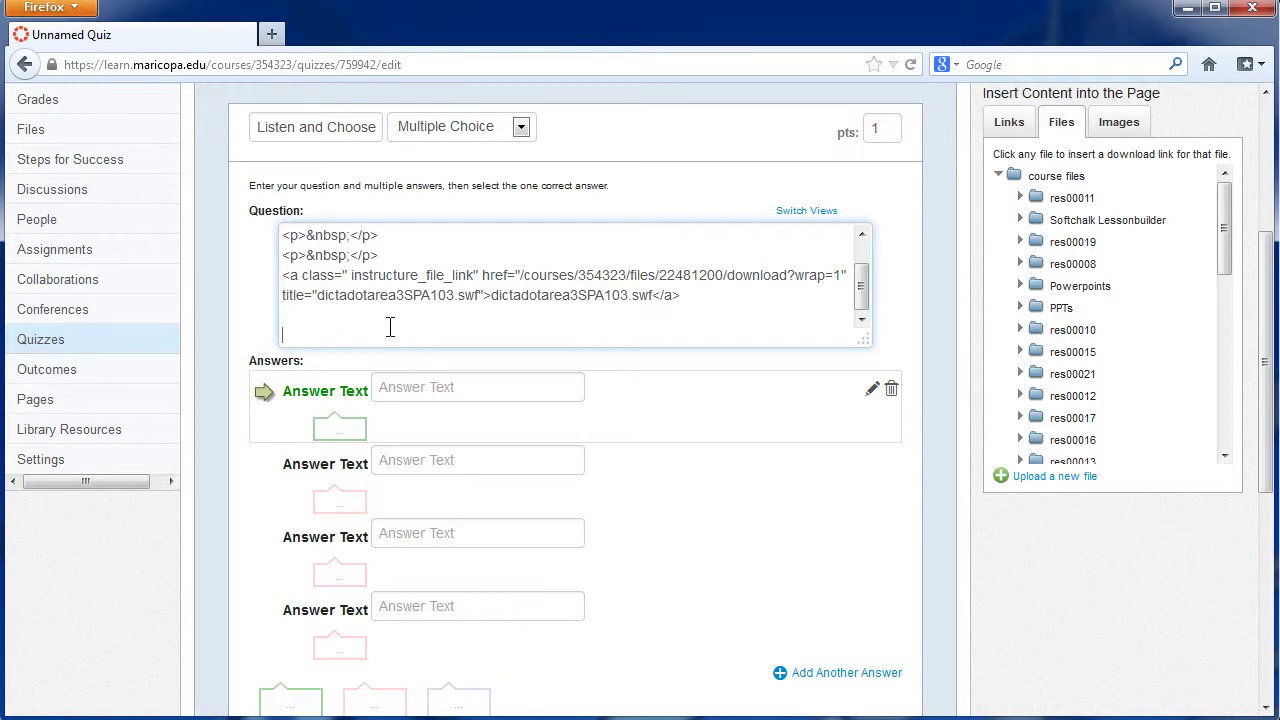
type("<p><iframe src=\"YOUR COURSE FILE HERE\" height=\"100%\" width=\"100%\"></iframe></p>")
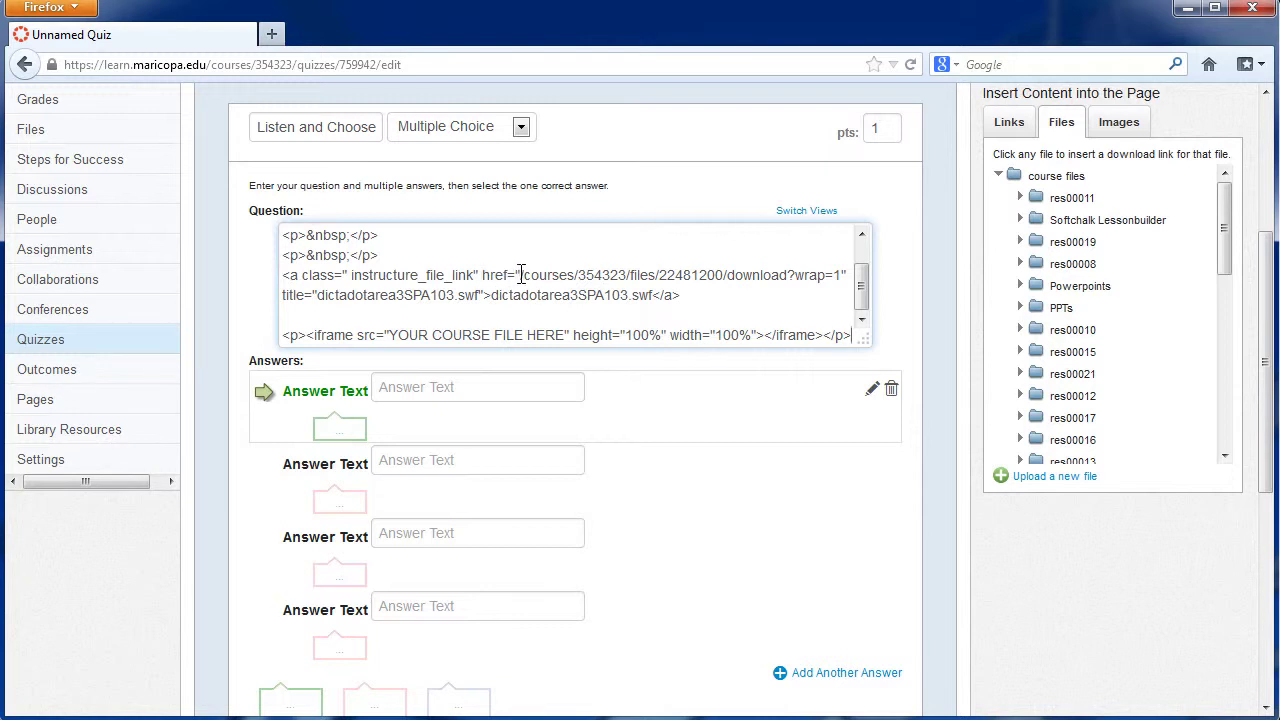
Move the path /courses/354323/files/22481200/ from the file link into the iframe src in place of the placeholder, and append "preview"
left_click_drag(522, 274, 729, 283)
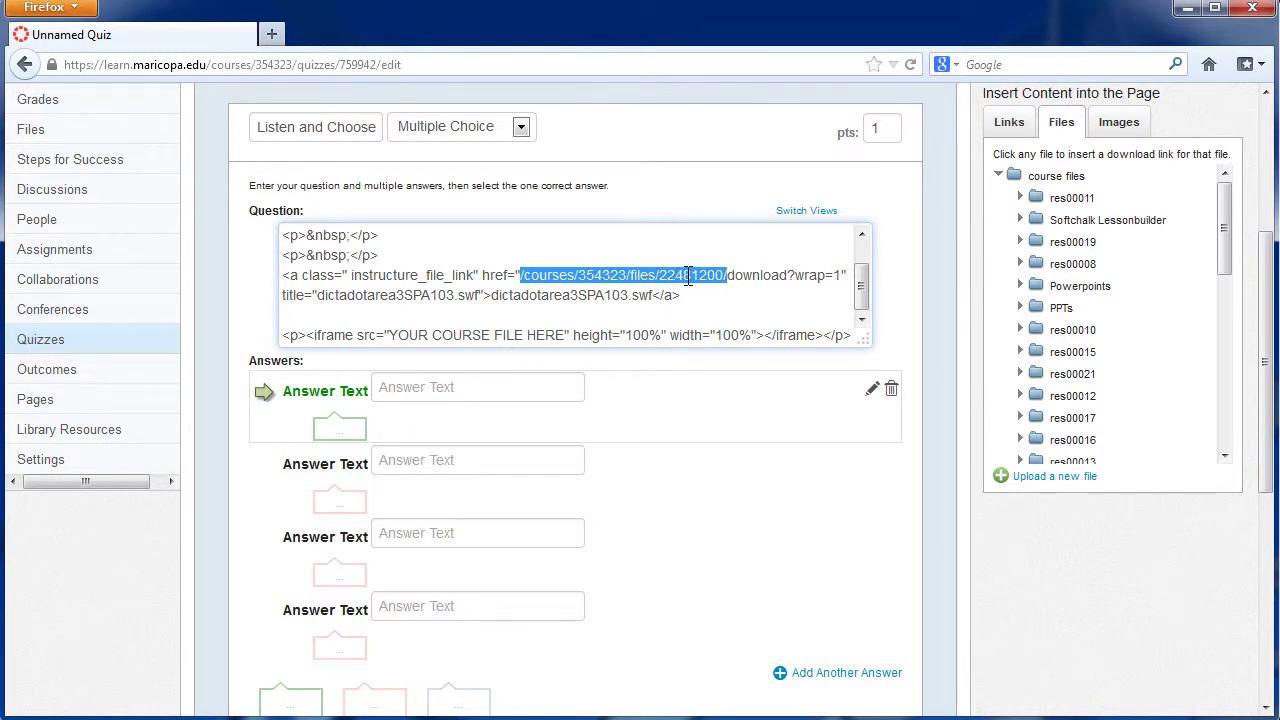
right_click(688, 275)
left_click(711, 314)
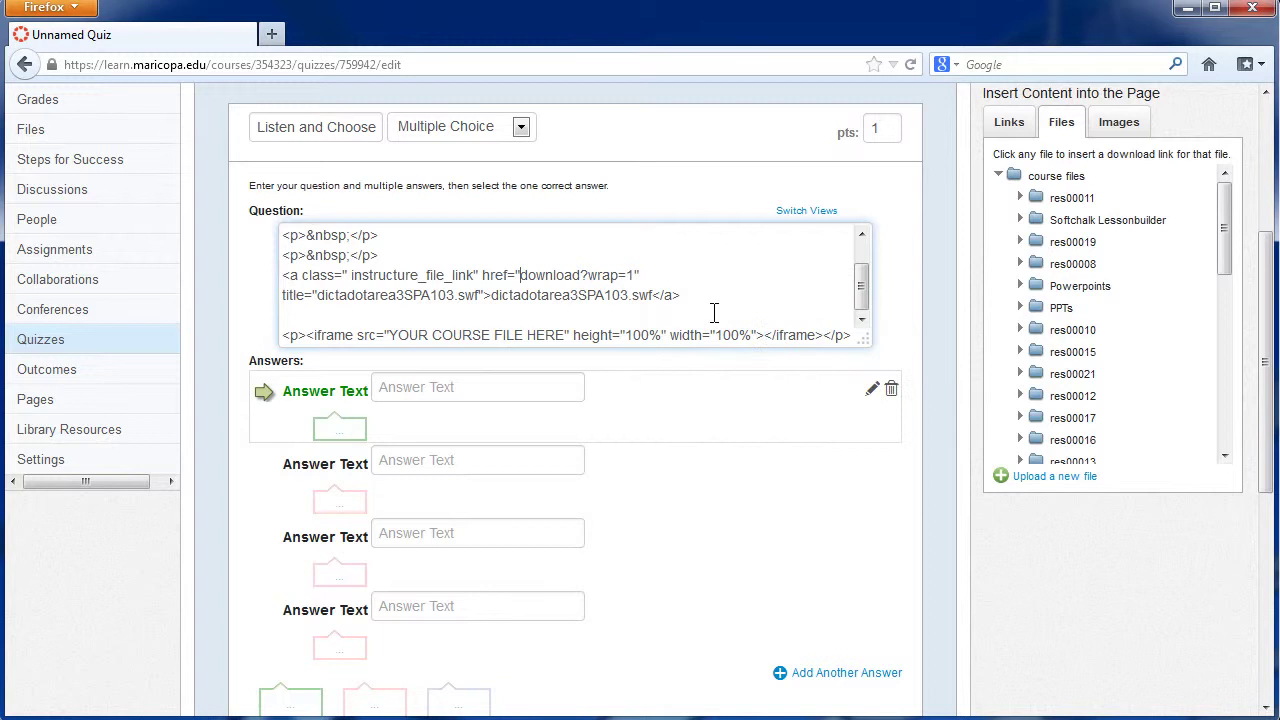
left_click_drag(565, 338, 396, 338)
right_click(396, 338)
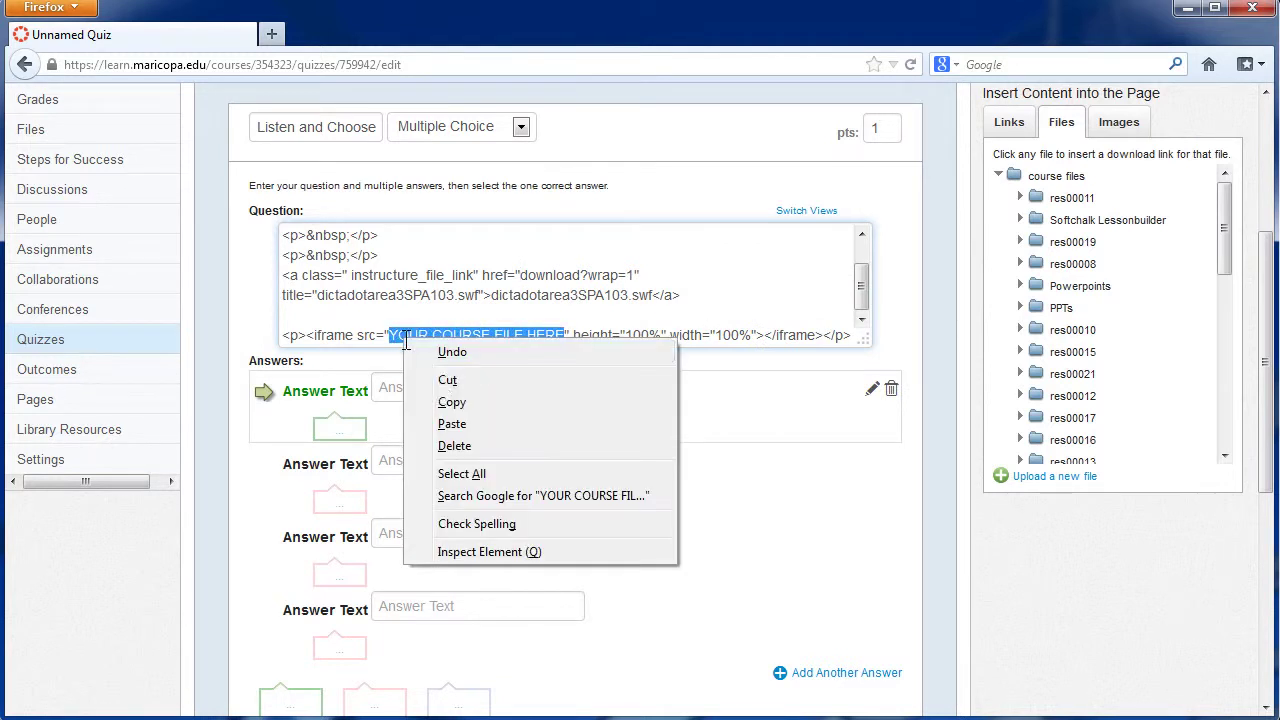
left_click(479, 425)
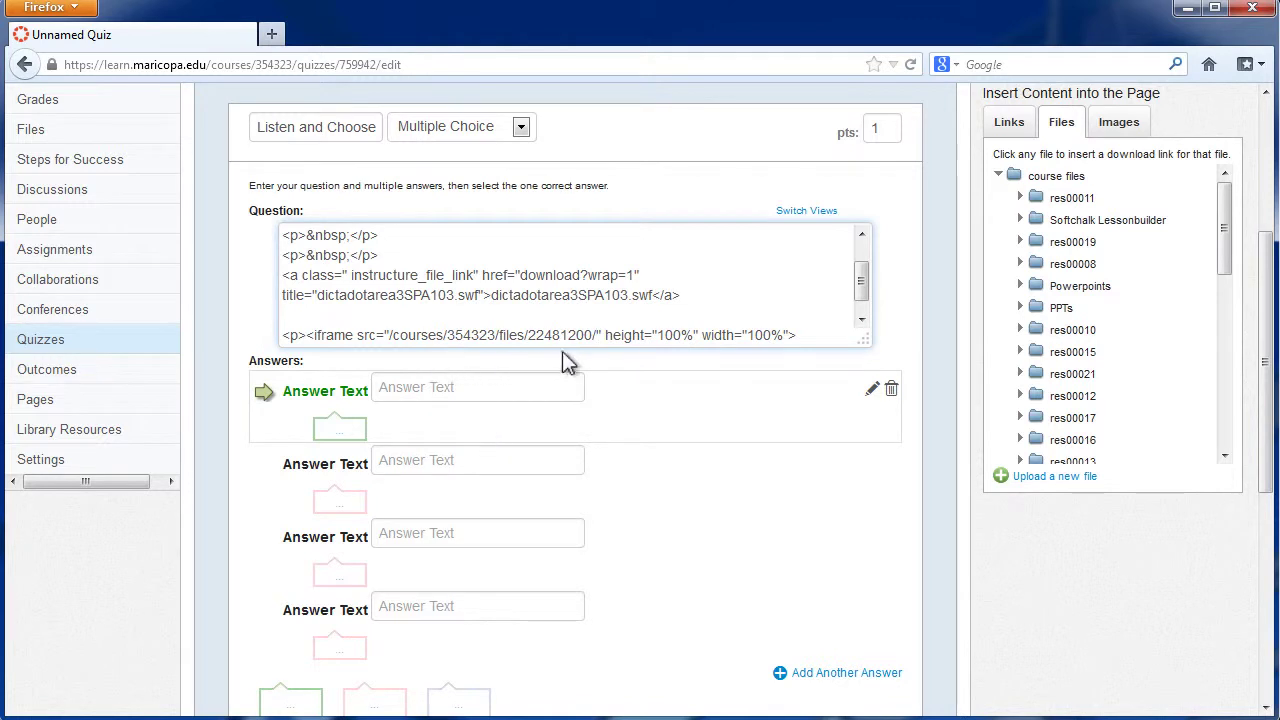
type("preview")
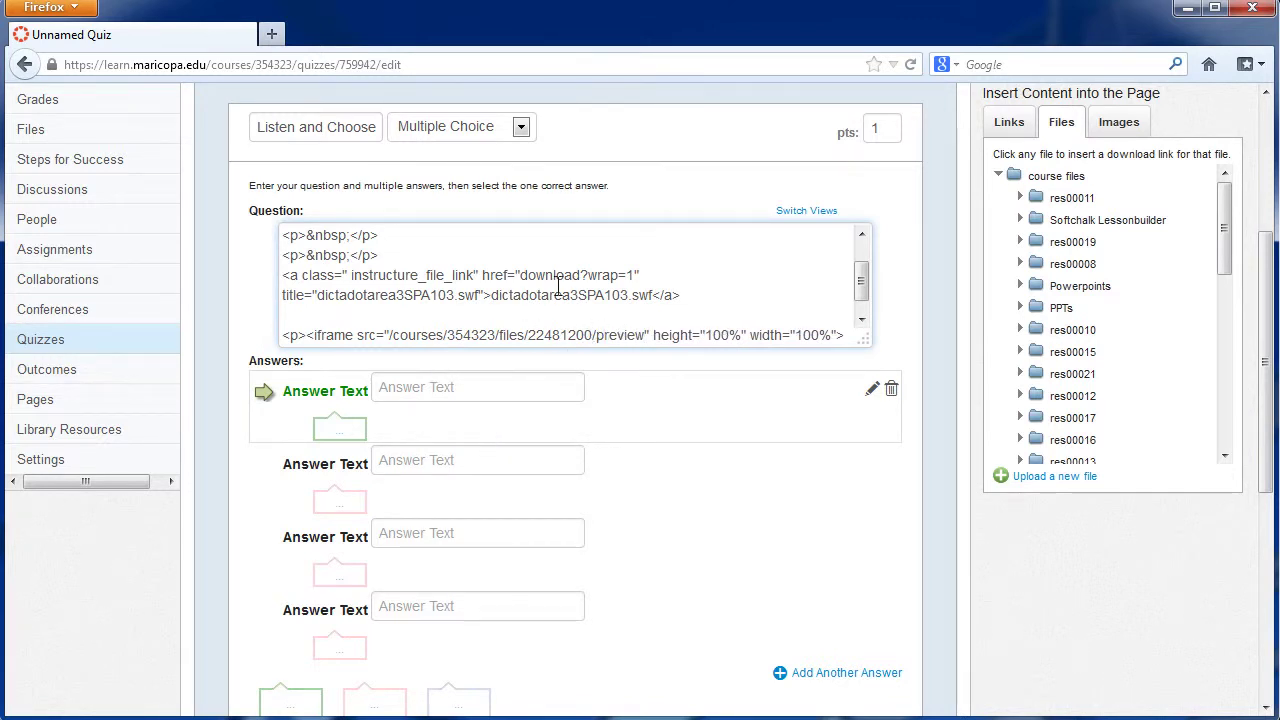
Delete the leftover dictadotarea3SPA103.swf link and an extra blank line from the source, and return the question text to the visual editor
left_click_drag(714, 291, 297, 278)
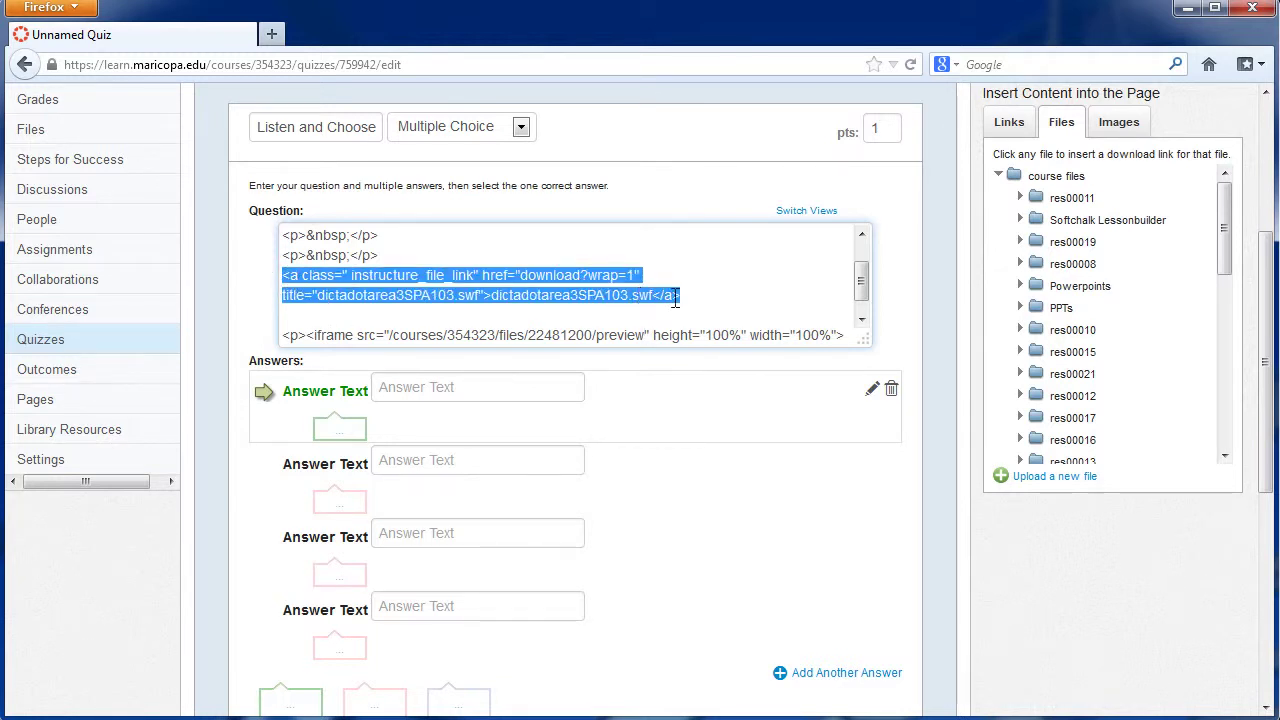
key("Delete")
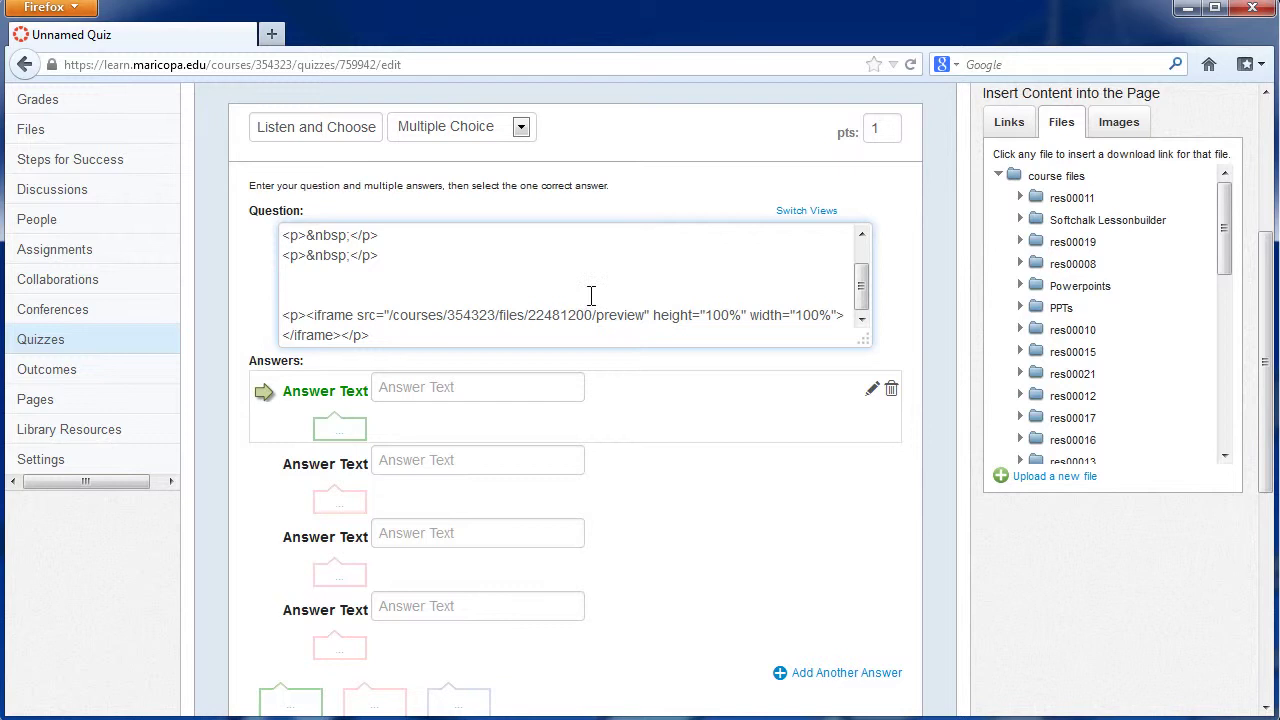
key("BackSpace")
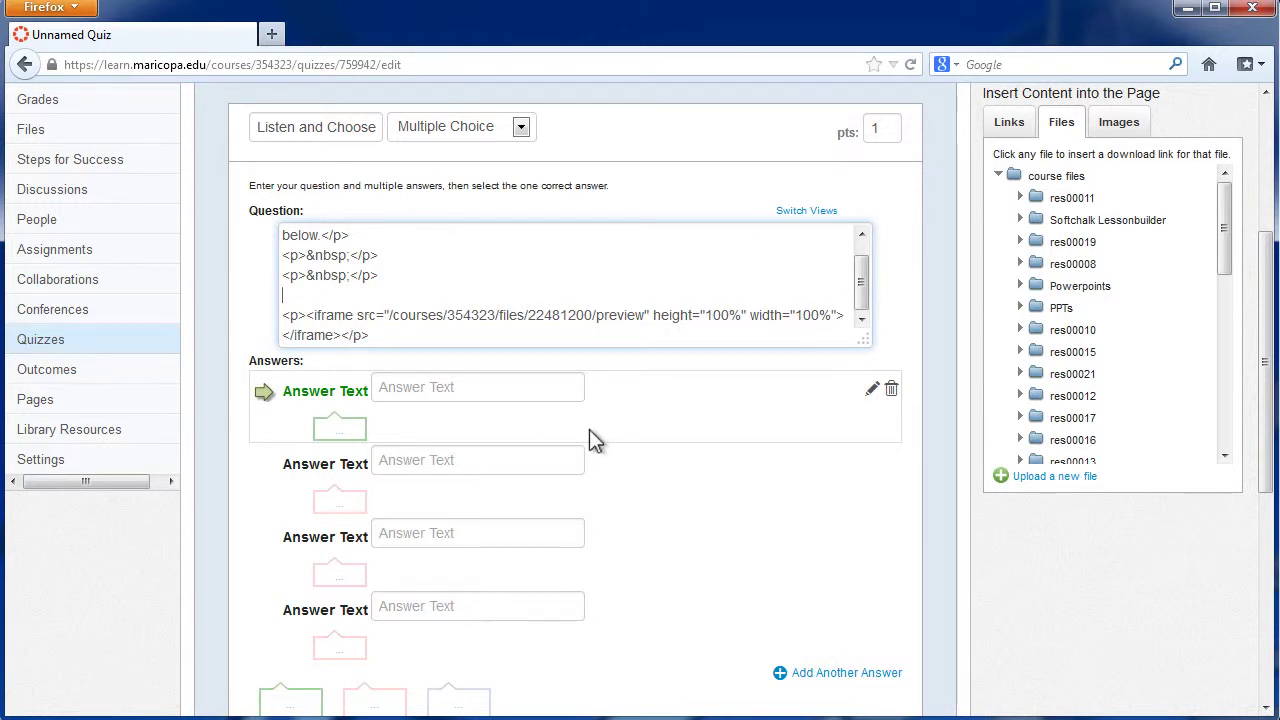
left_click(812, 213)
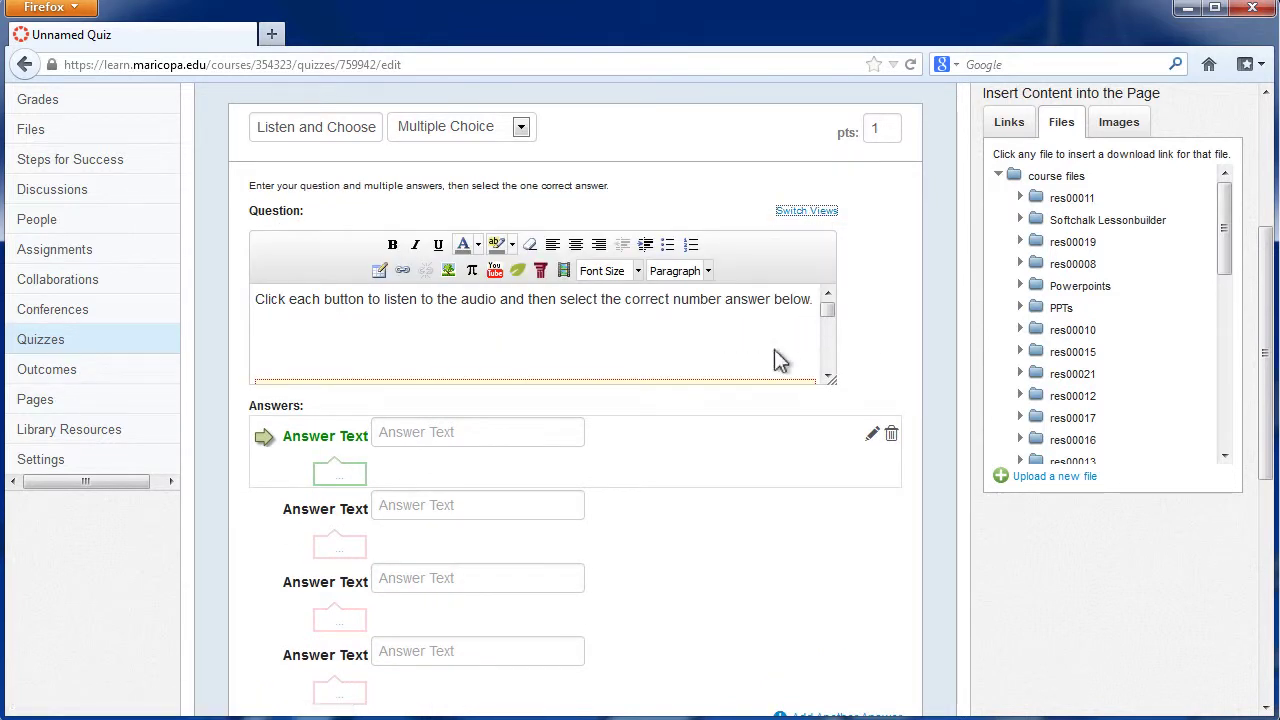
left_click(827, 323)
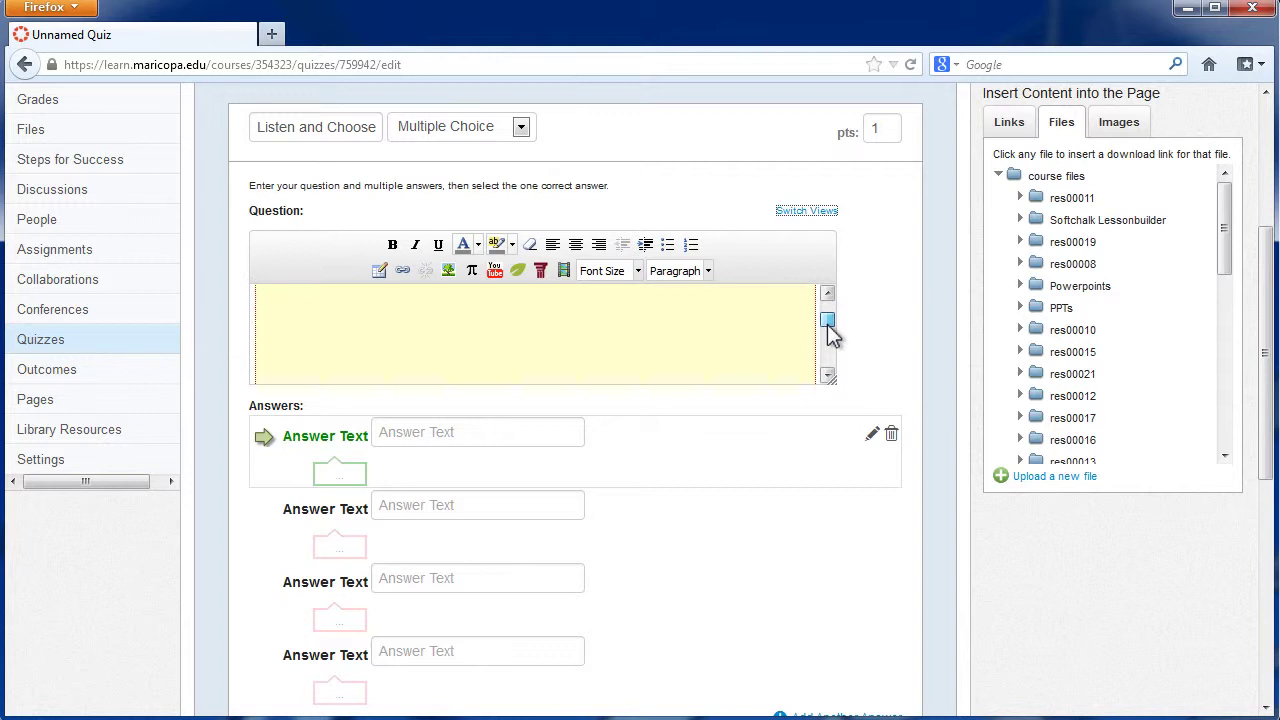
mouse_move(827, 332)
left_mouse_down()
mouse_move(830, 352)
mouse_move(829, 314)
mouse_move(829, 372)
mouse_move(827, 318)
left_mouse_up()
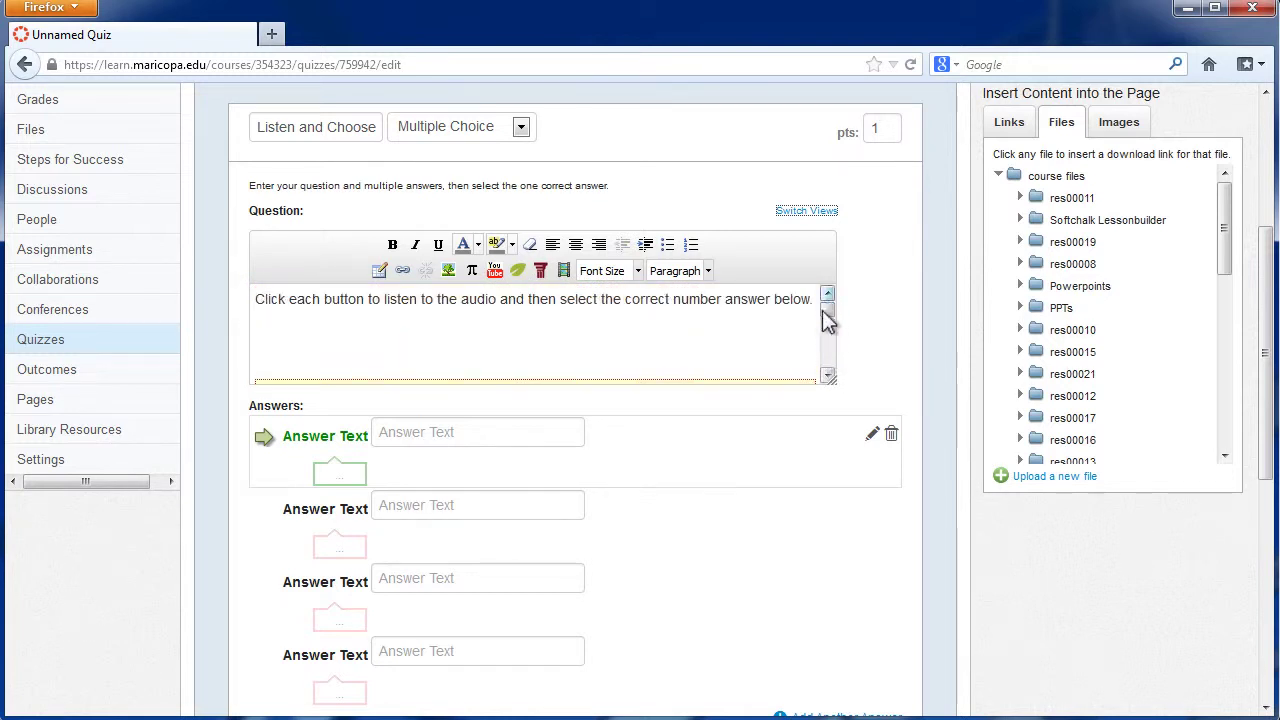
Fill in the four answers as 1, 2, 3 and 4, with 1 as the correct answer
left_click(390, 434)
type("1")
left_click(394, 506)
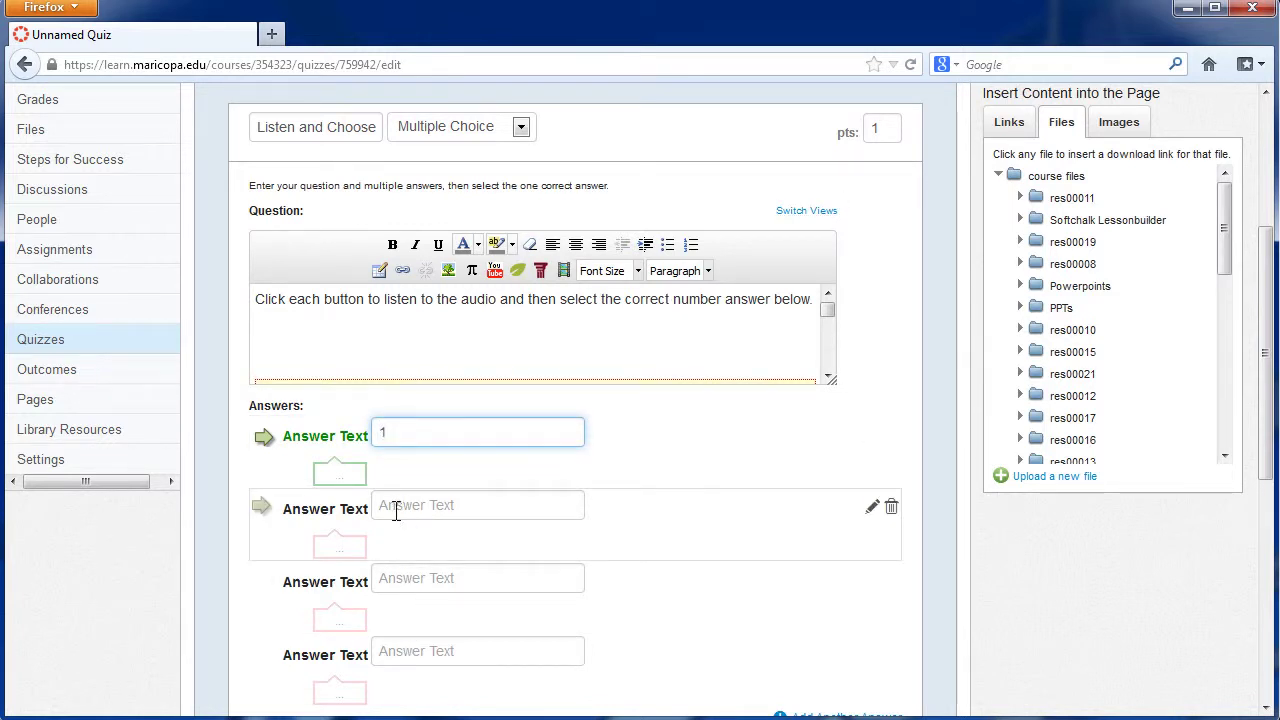
type("2")
left_click(403, 578)
type("3")
left_click(429, 652)
type("4")
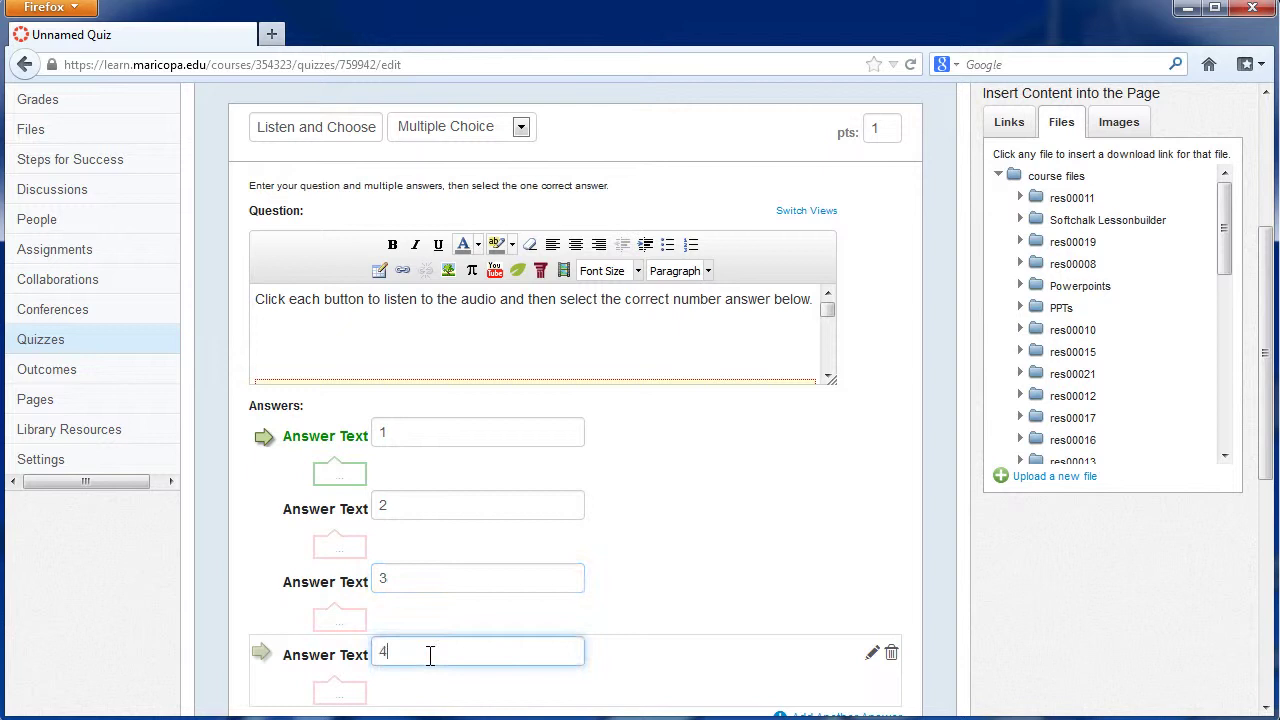
Add a fifth answer with the text 5 and update the question
scroll(430, 640, "down", 1)
scroll(430, 637, "down", 2)
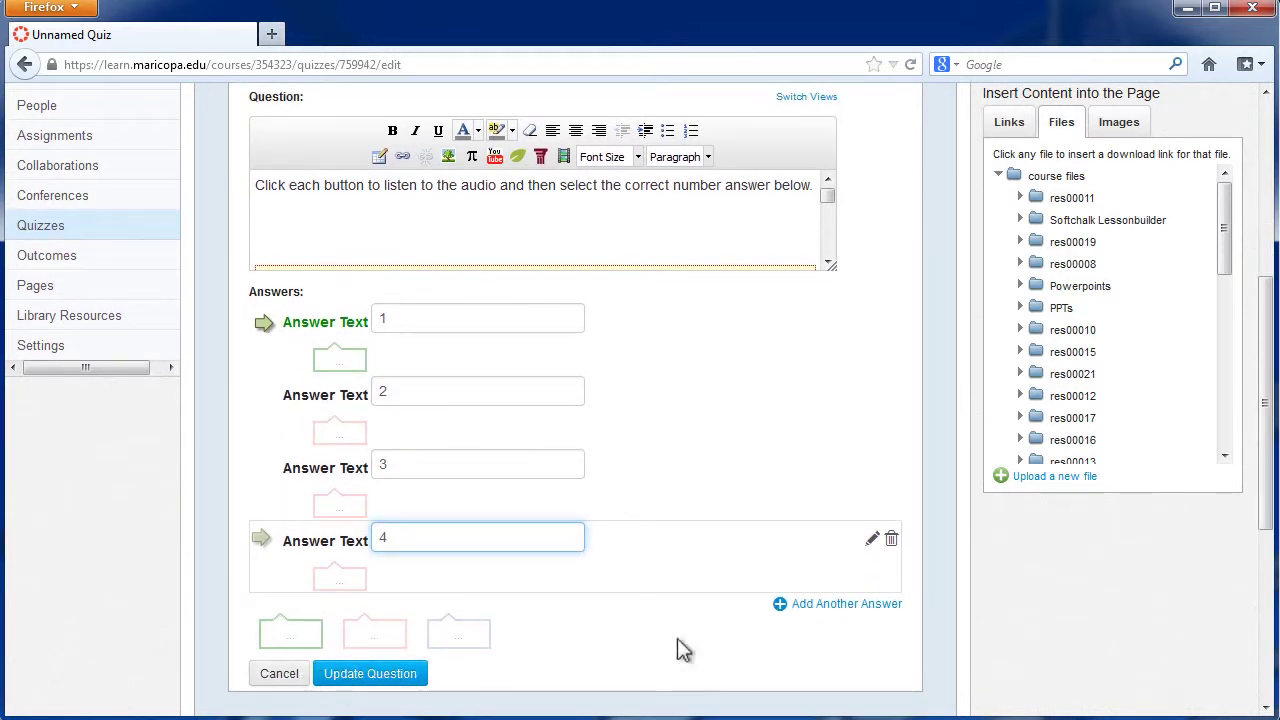
left_click(848, 607)
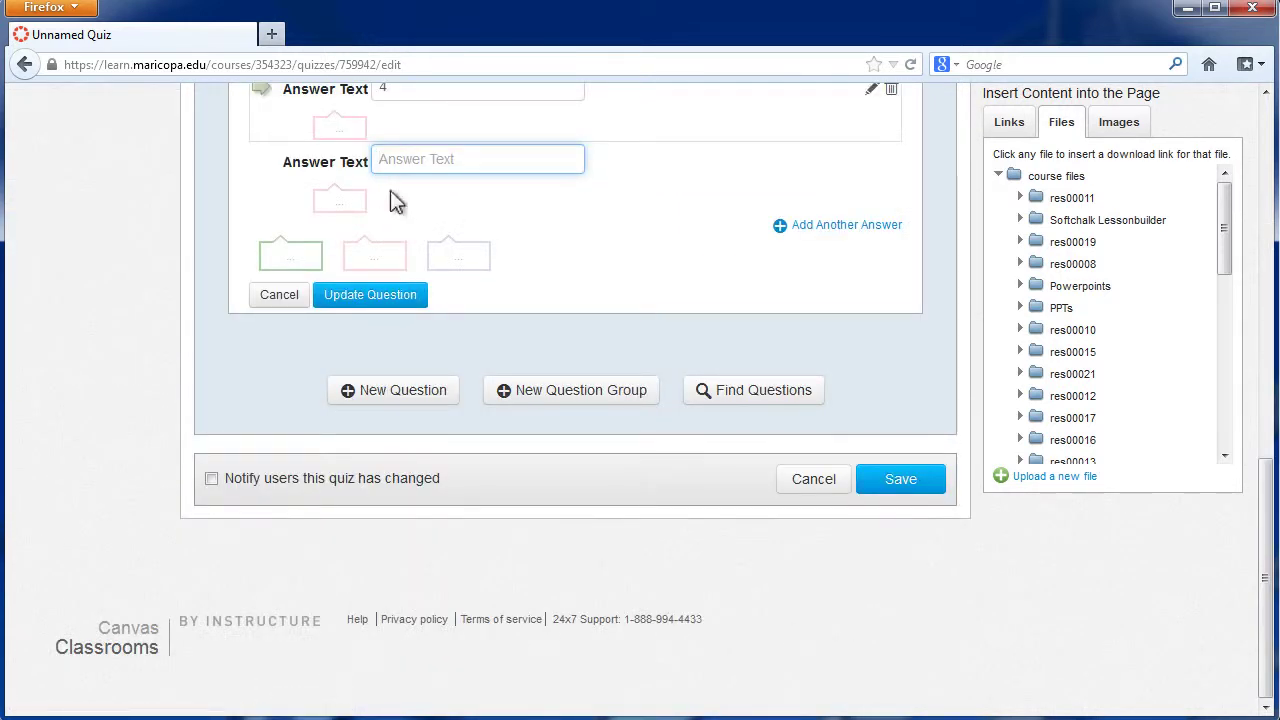
scroll(441, 268, "up", 4)
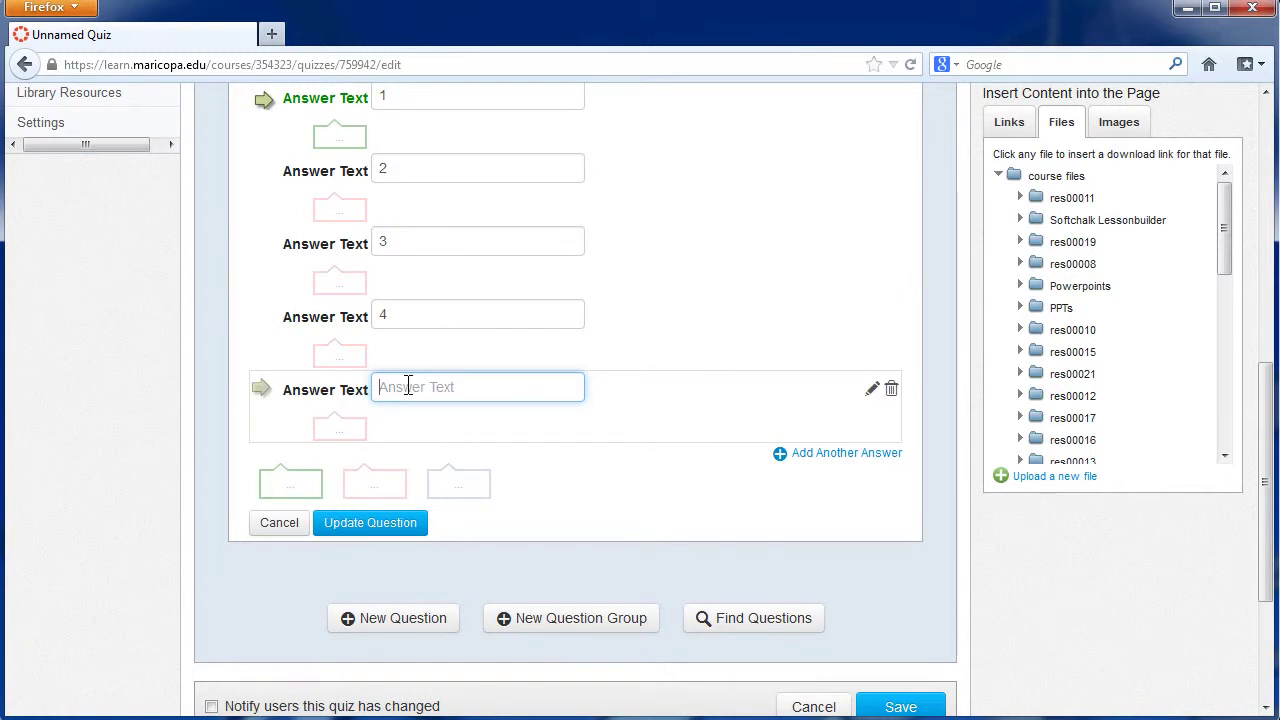
type("5")
scroll(545, 520, "down", 2)
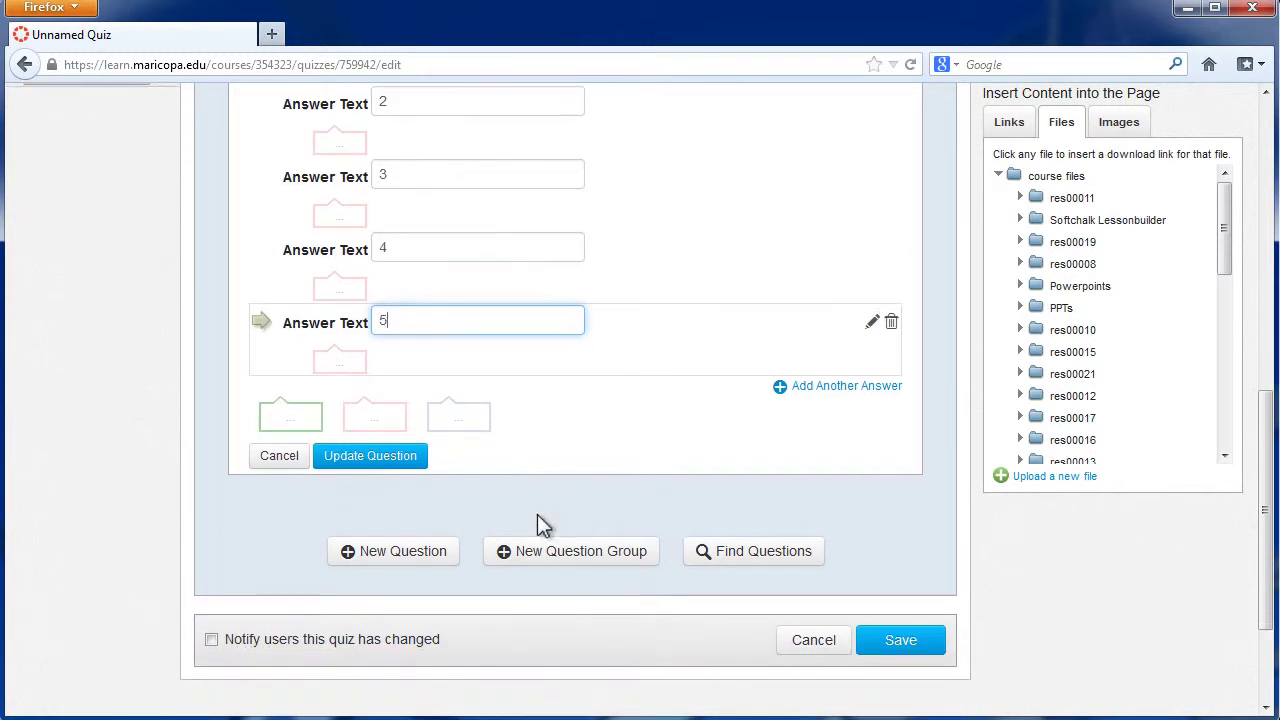
left_click(388, 413)
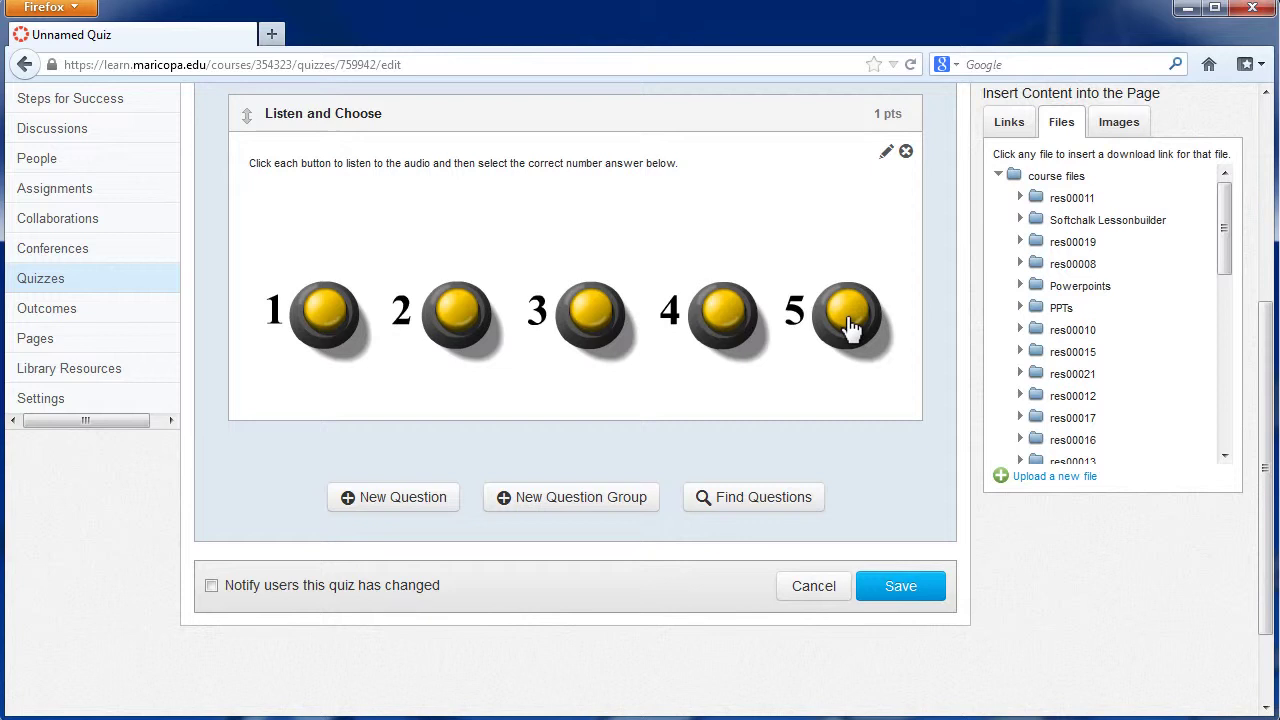
Play the audio of button 1 in the finished question and save the quiz
left_click(328, 320)
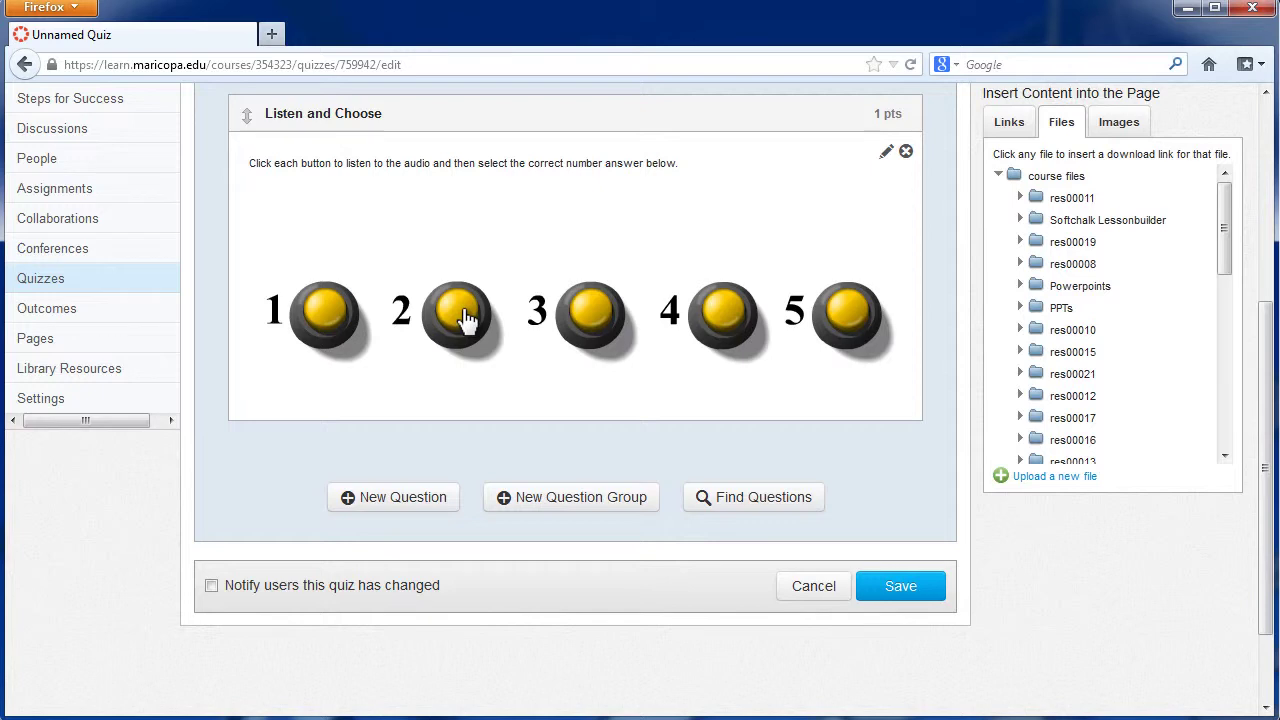
left_click(906, 590)
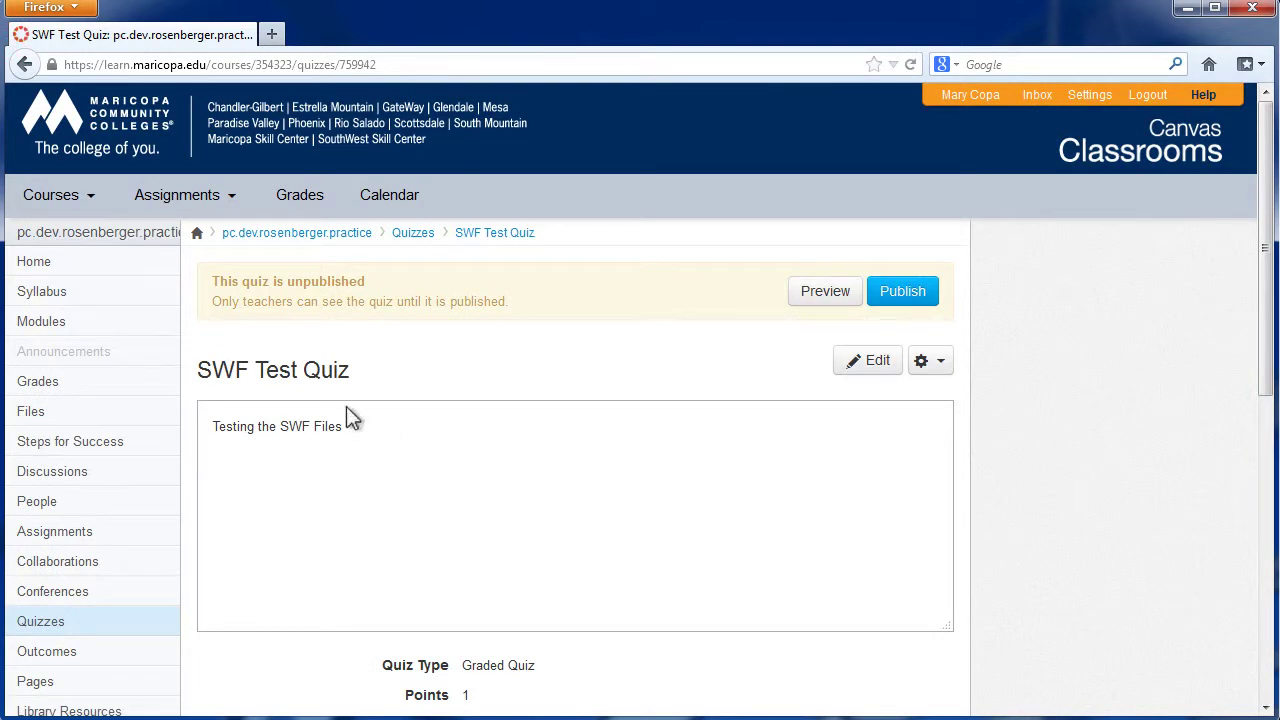
Preview the SWF Test Quiz, choose answer 1 for Question 1 and submit the attempt
left_click(823, 295)
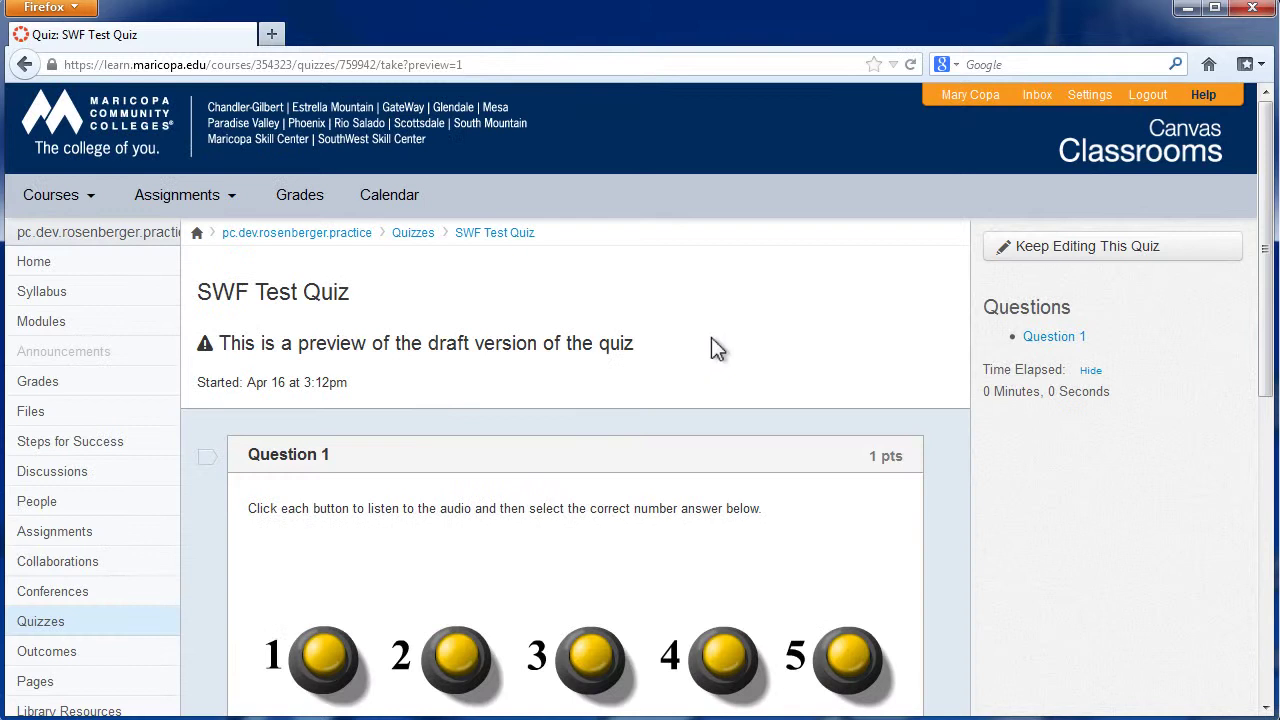
scroll(414, 600, "down", 5)
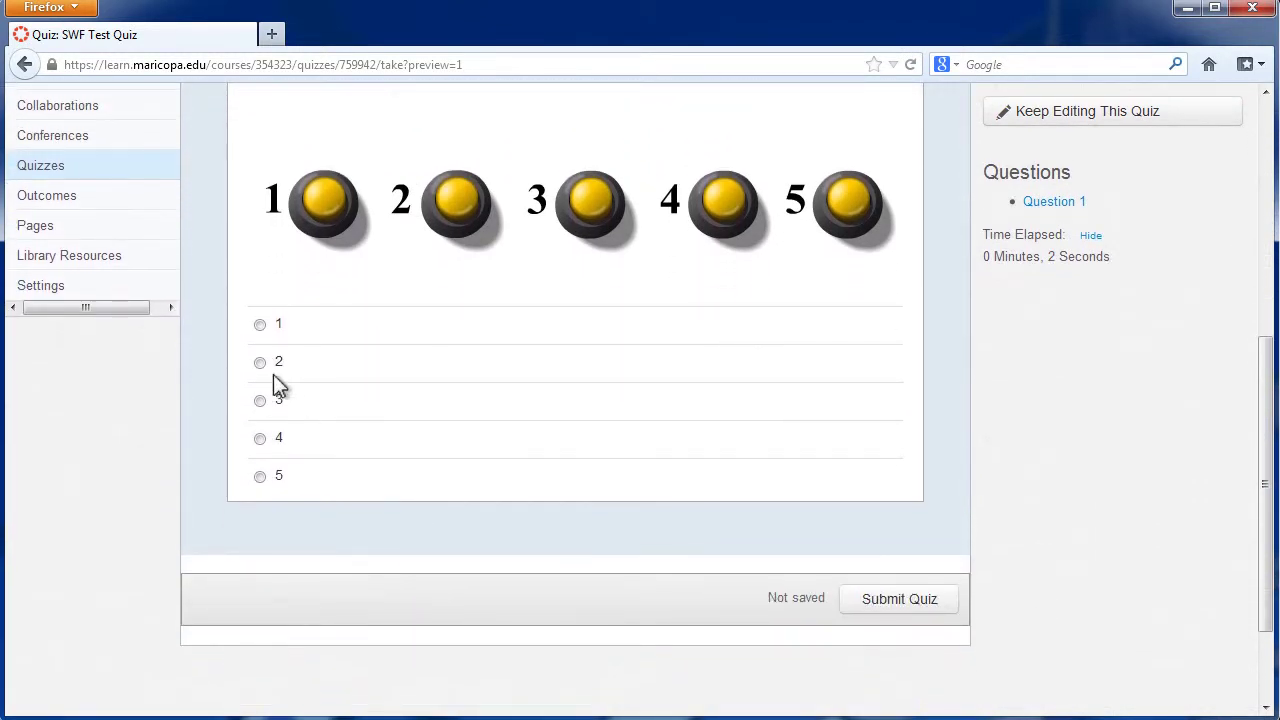
left_click(260, 324)
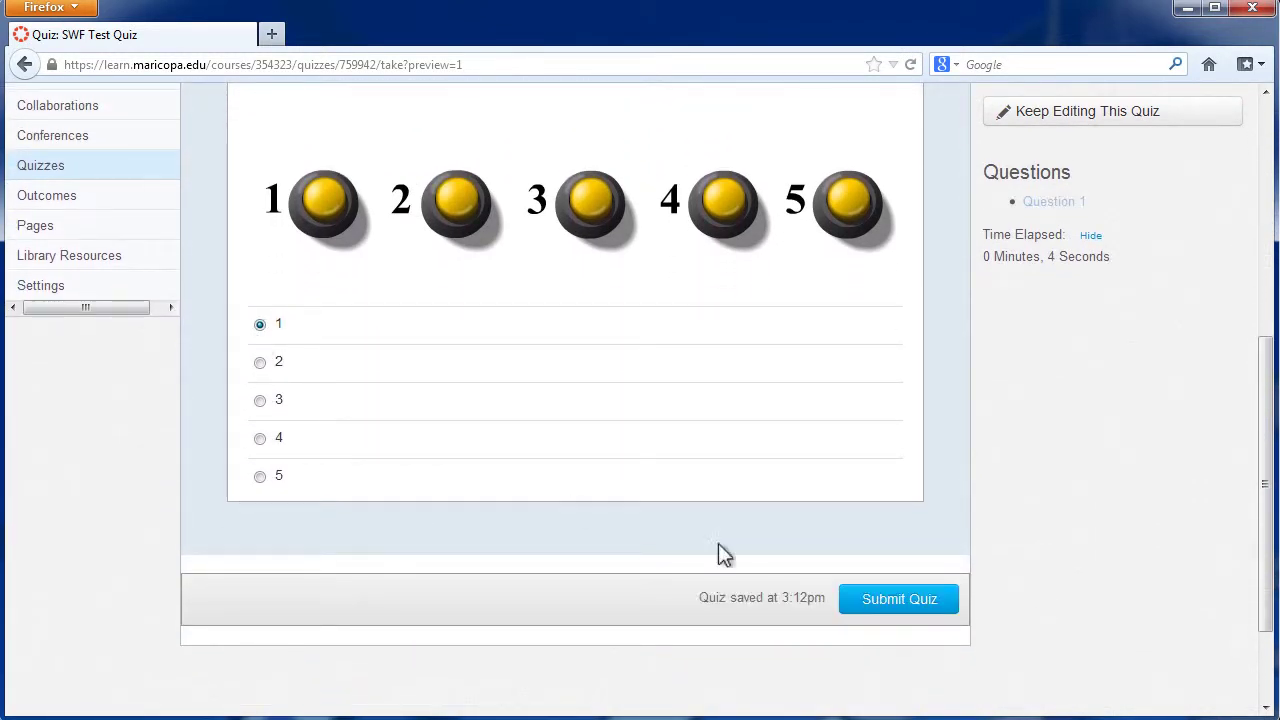
left_click(912, 606)
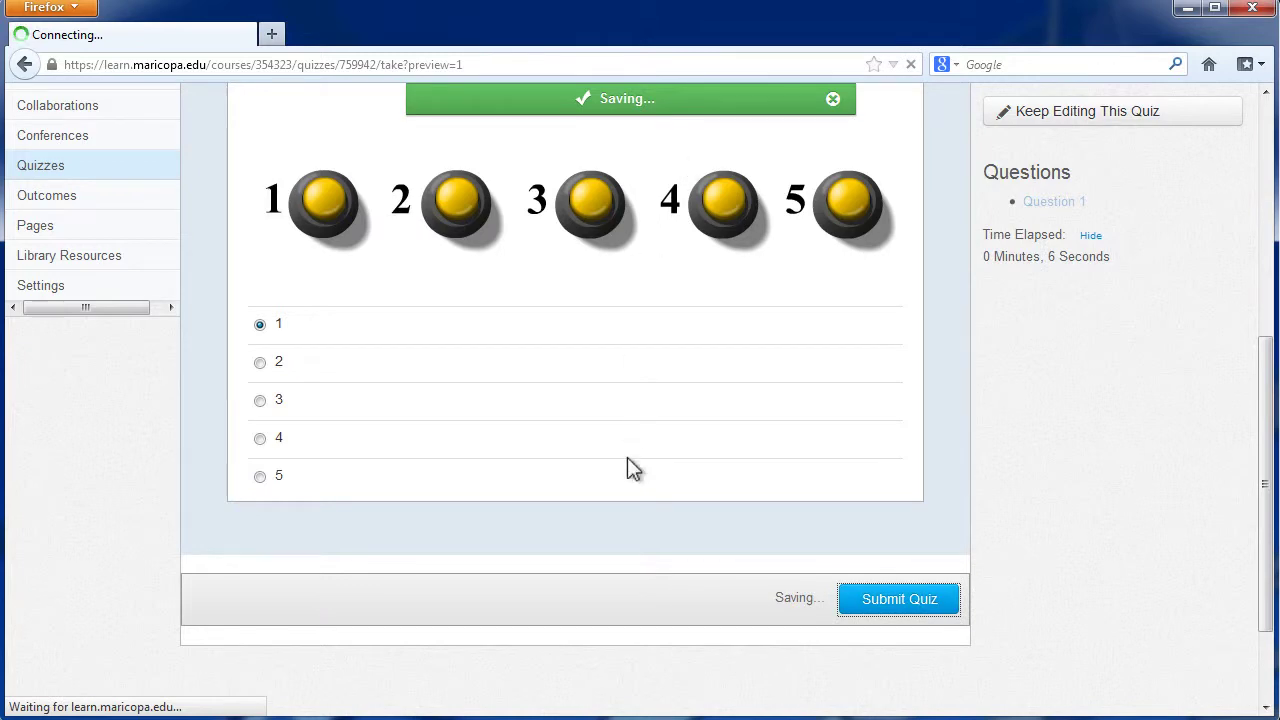
scroll(624, 493, "down", 1)
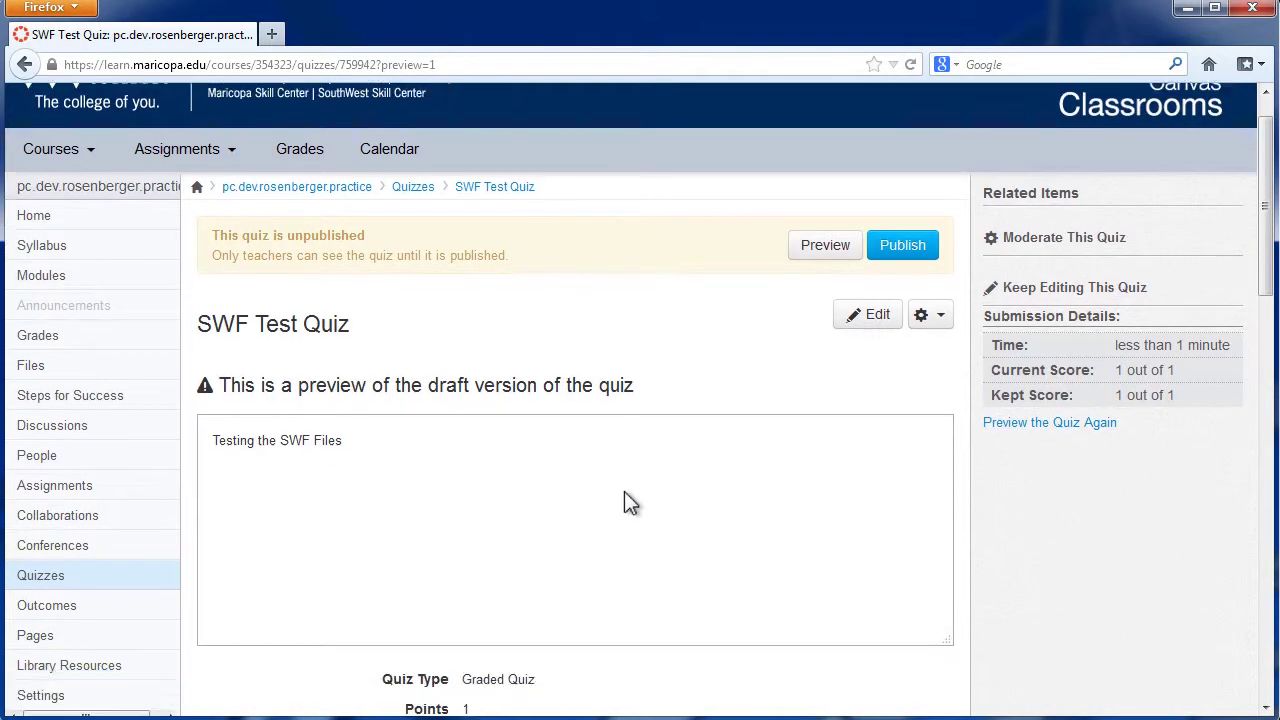
Review the graded preview attempt of the SWF Test Quiz, including Question 1 and the quiz score
scroll(624, 491, "down", 10)
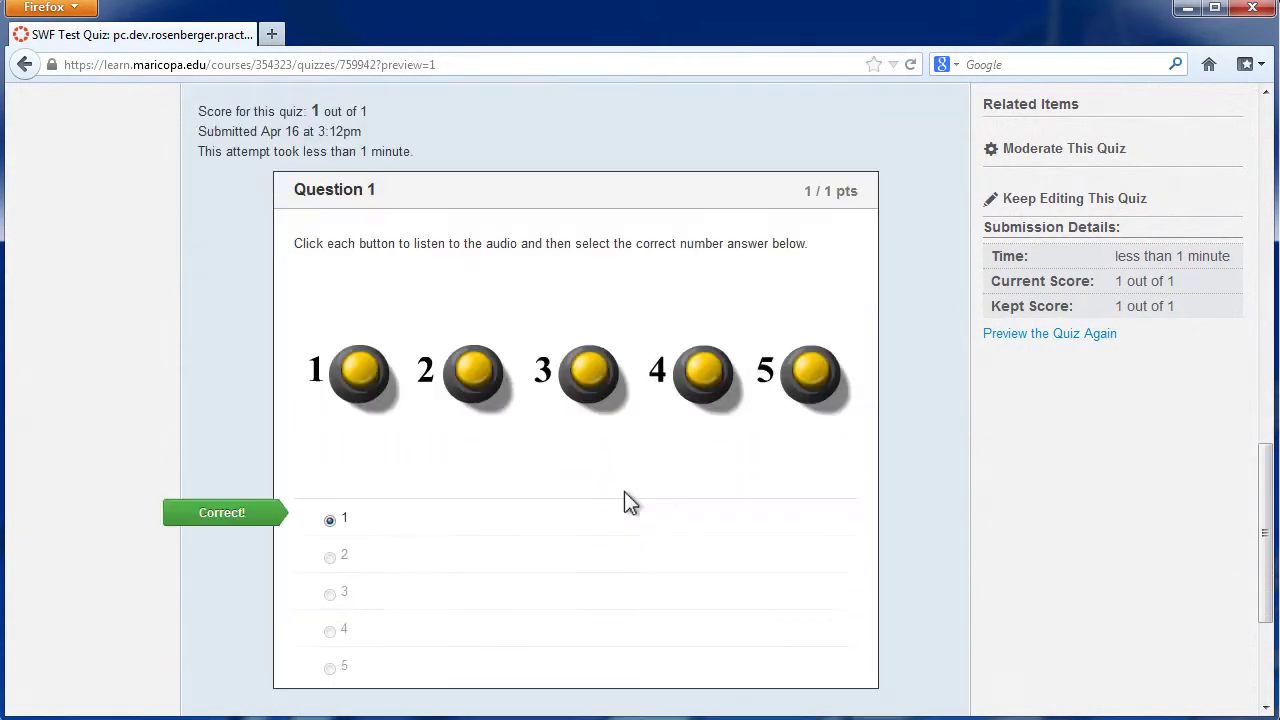
scroll(624, 491, "down", 3)
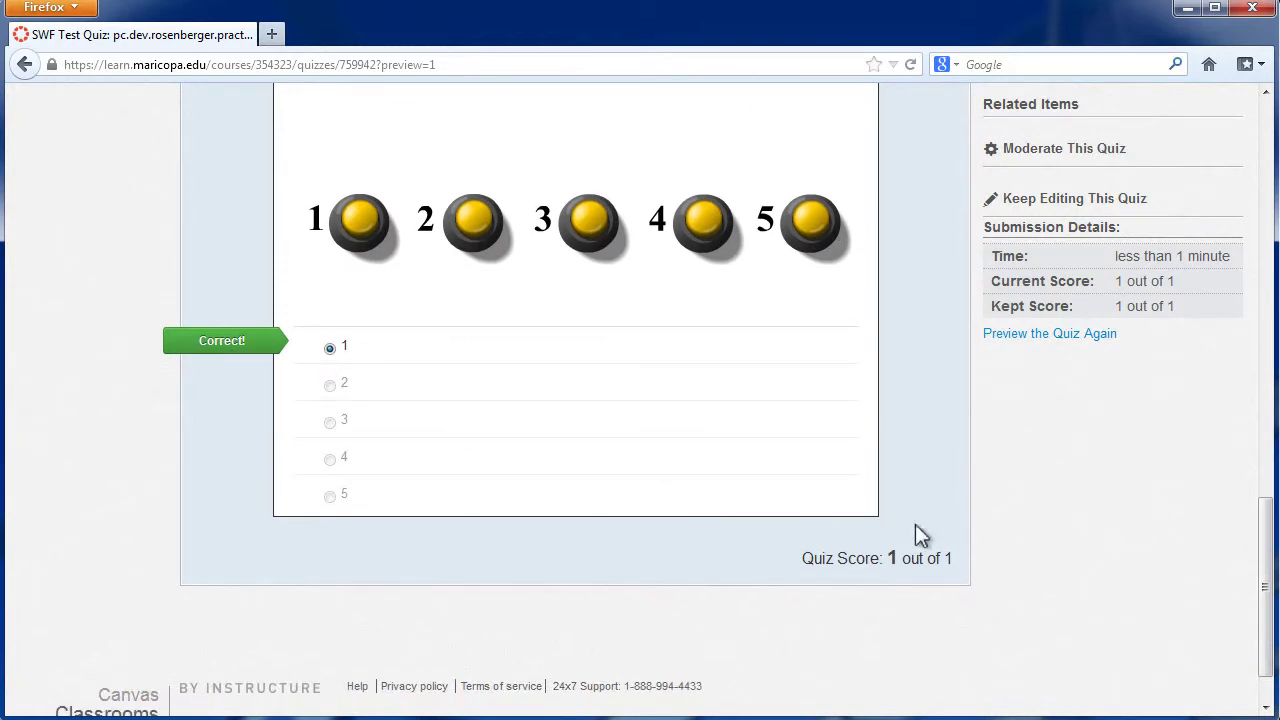
scroll(628, 552, "up", 15)
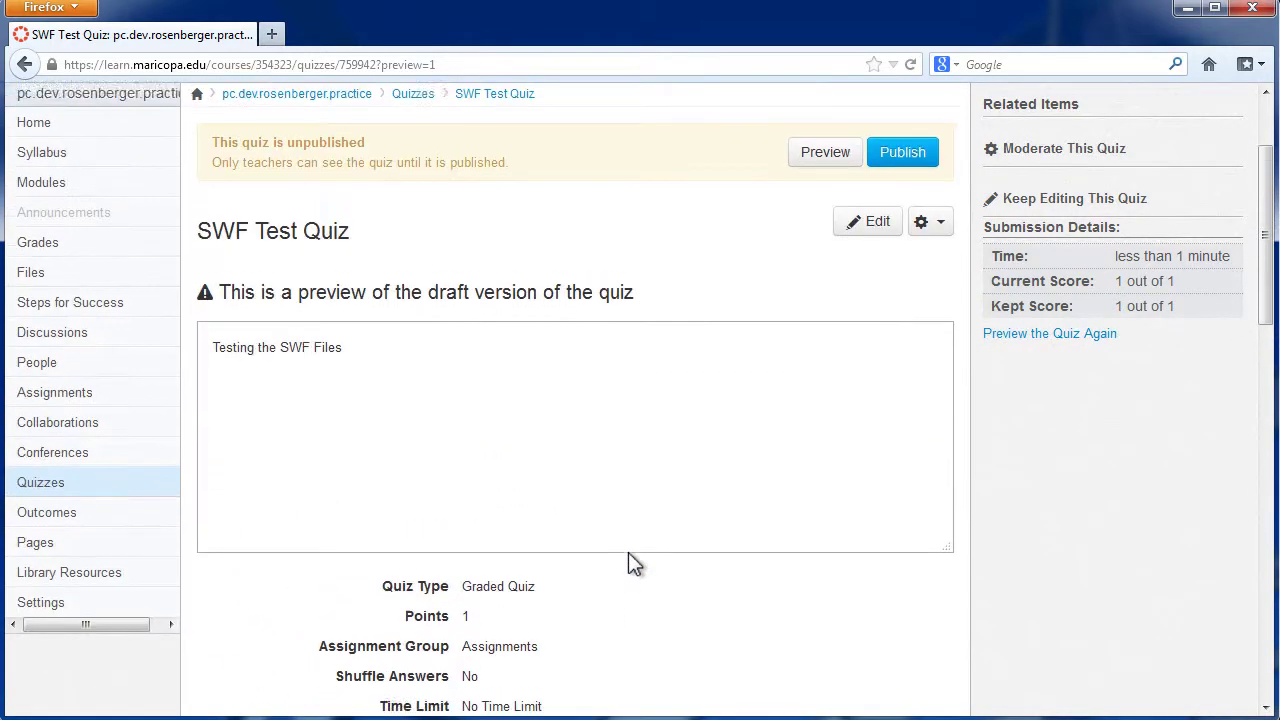
scroll(628, 553, "down", 9)
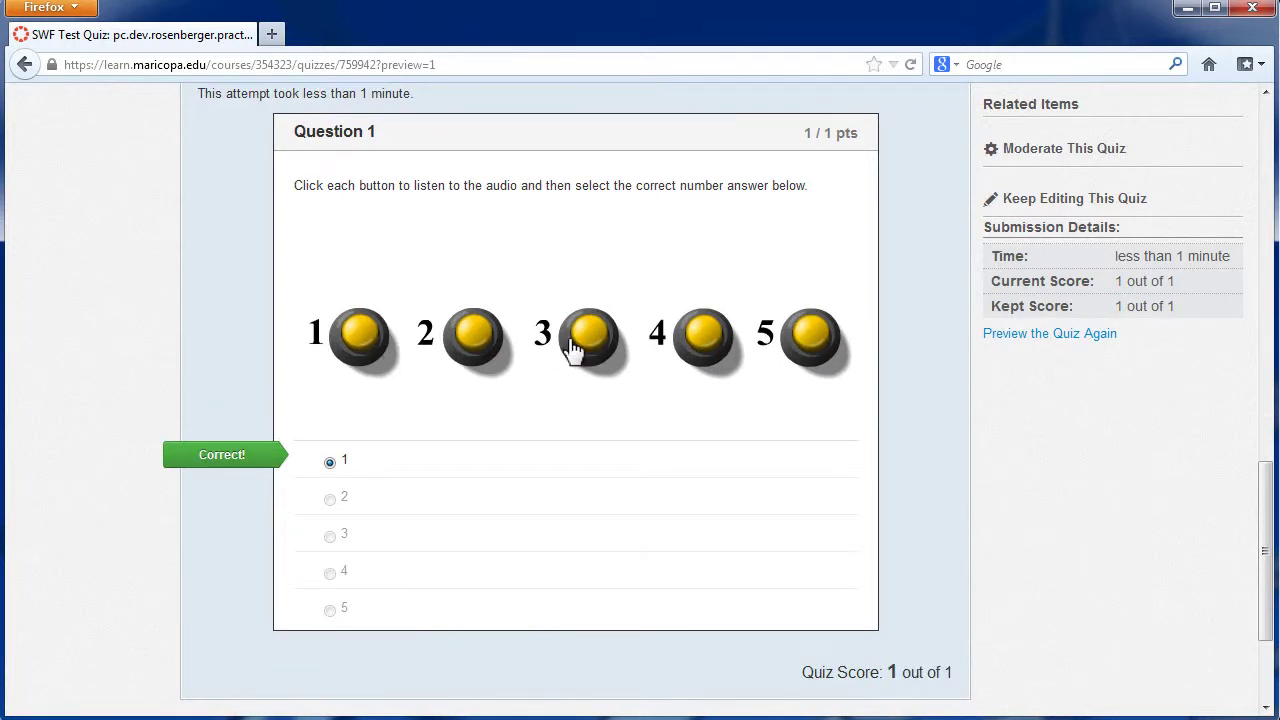
scroll(582, 408, "up", 8)
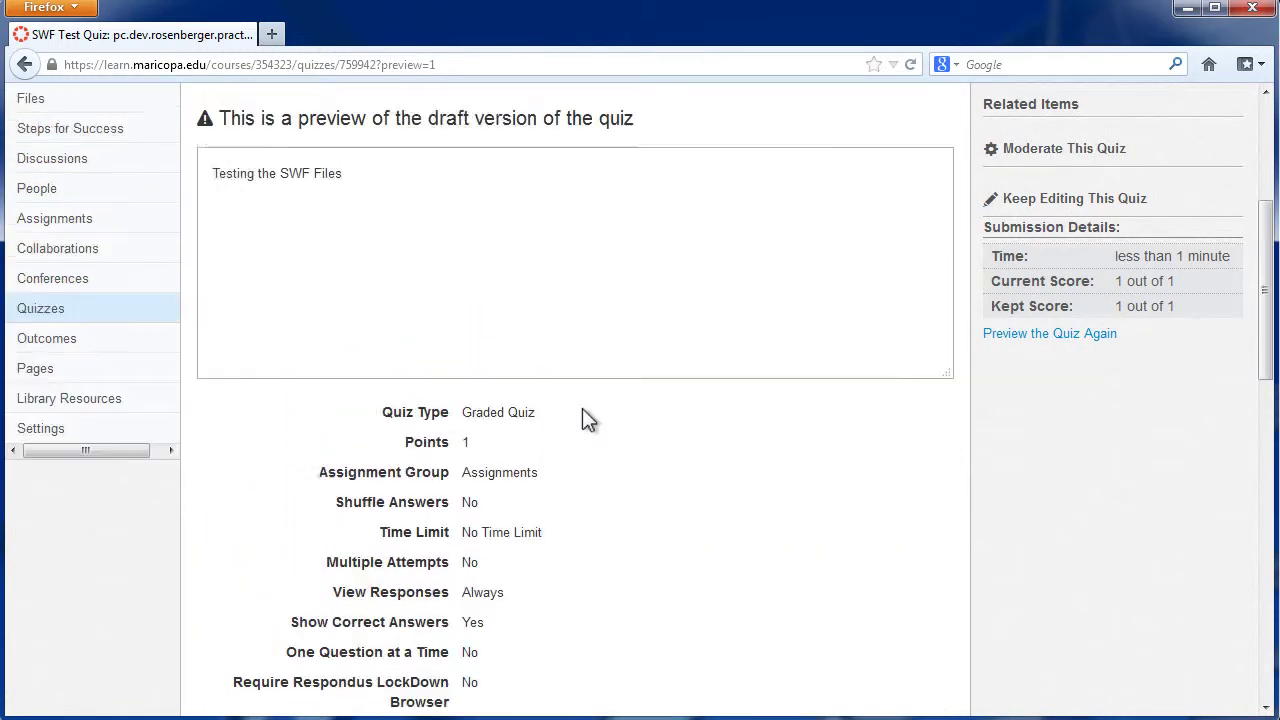
scroll(588, 419, "up", 2)
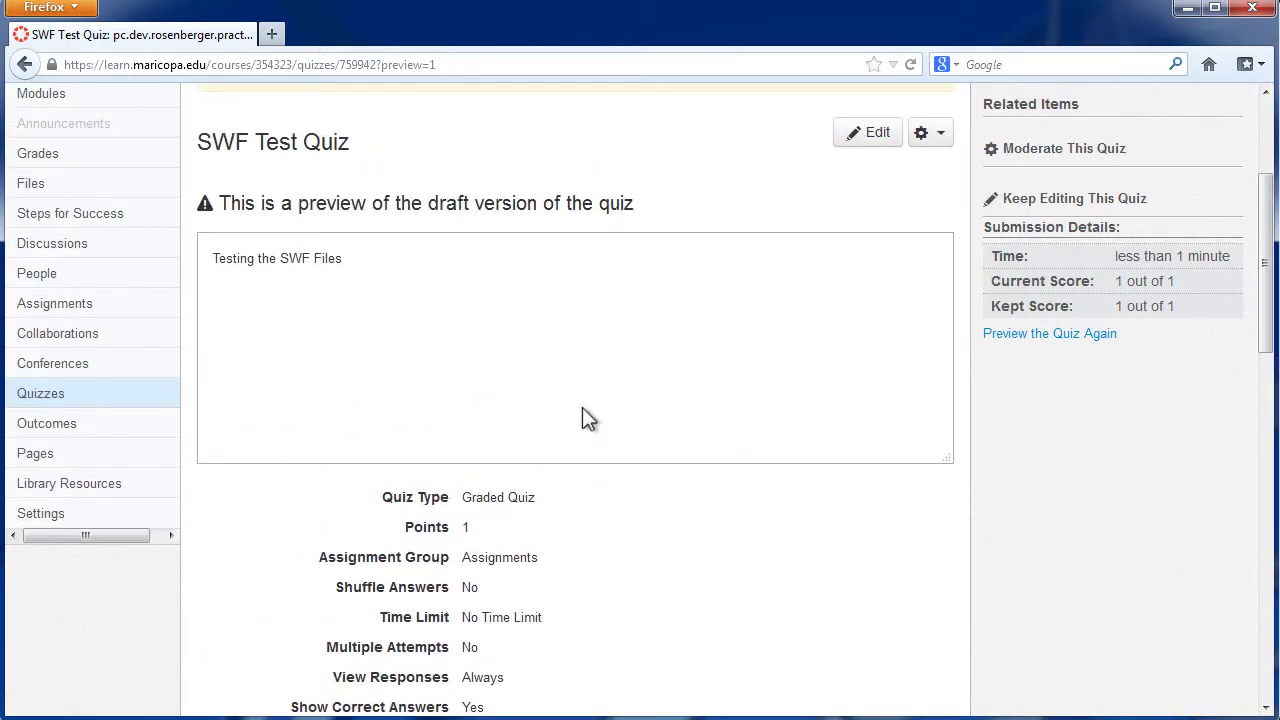
scroll(649, 515, "up", 5)
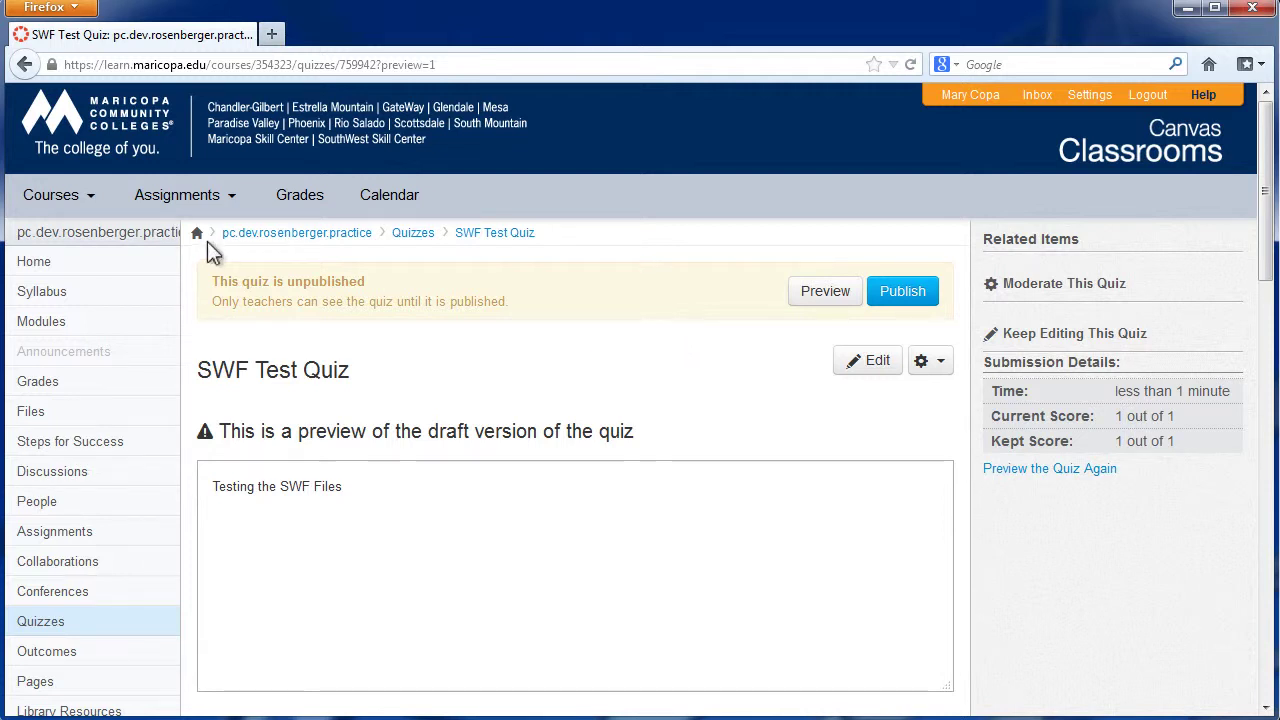
Switch to the pc.practice.training course and look over its course modules
left_click(92, 207)
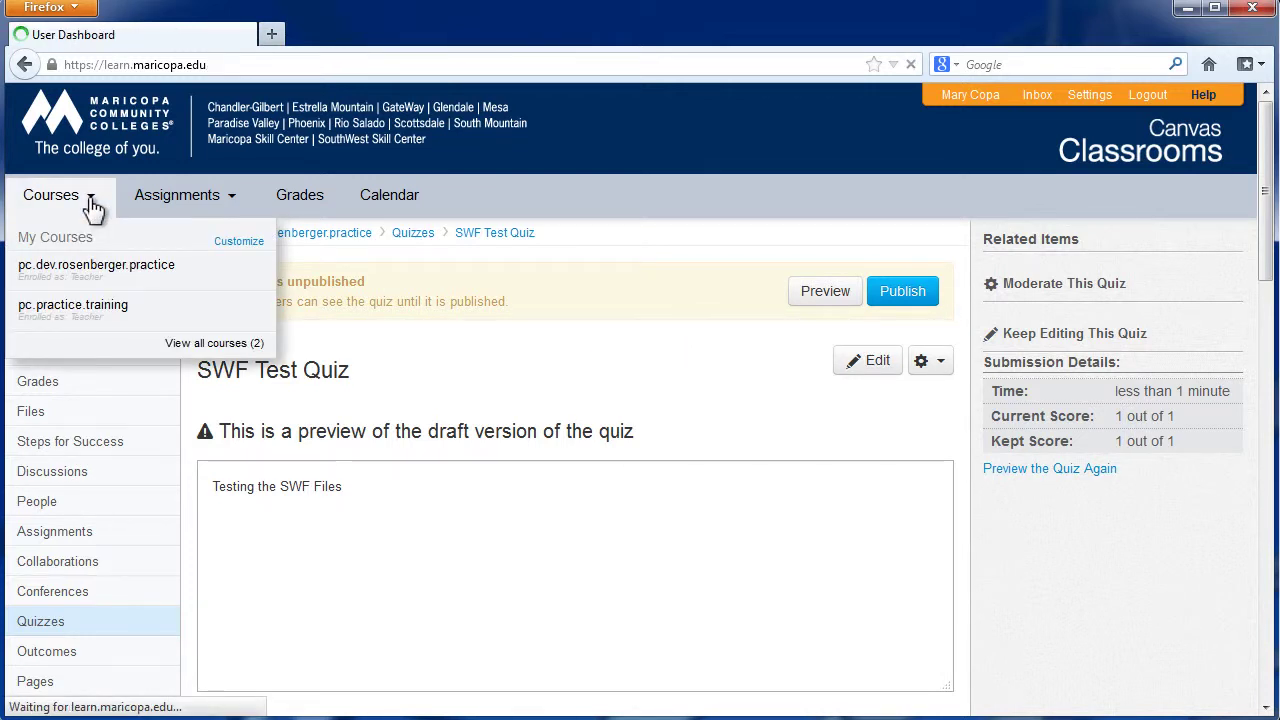
mouse_move(103, 203)
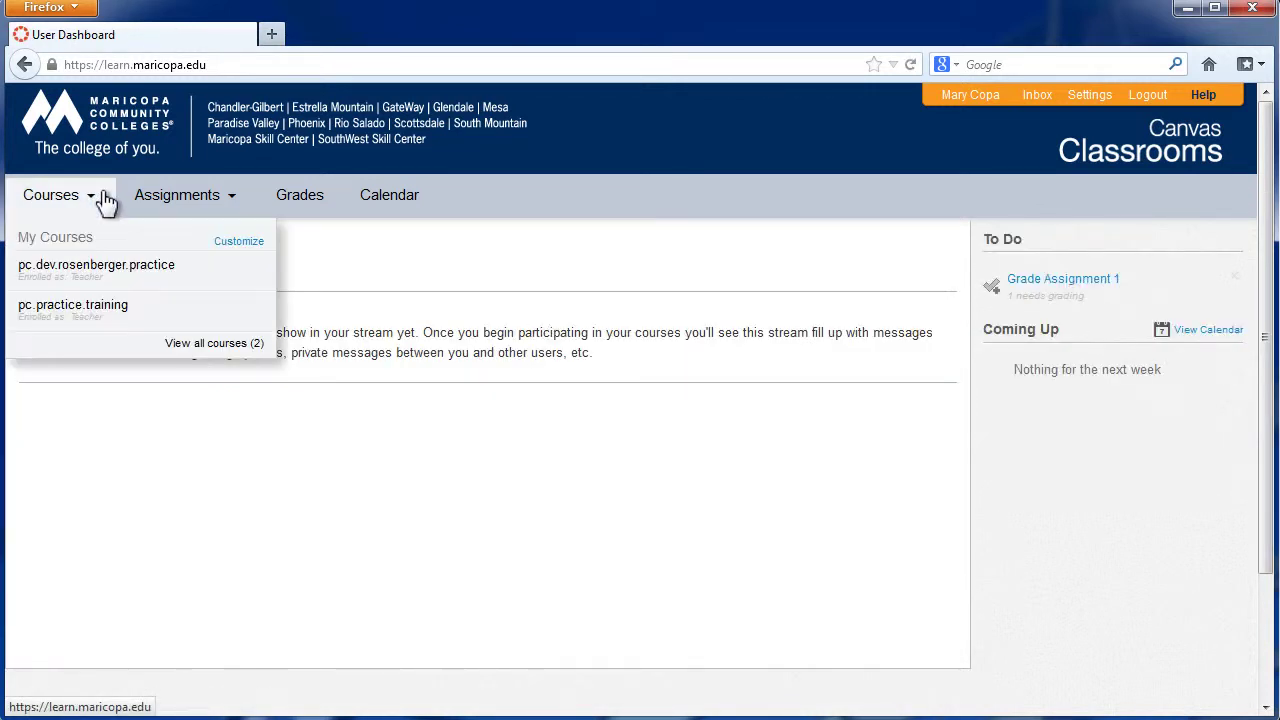
left_click(122, 318)
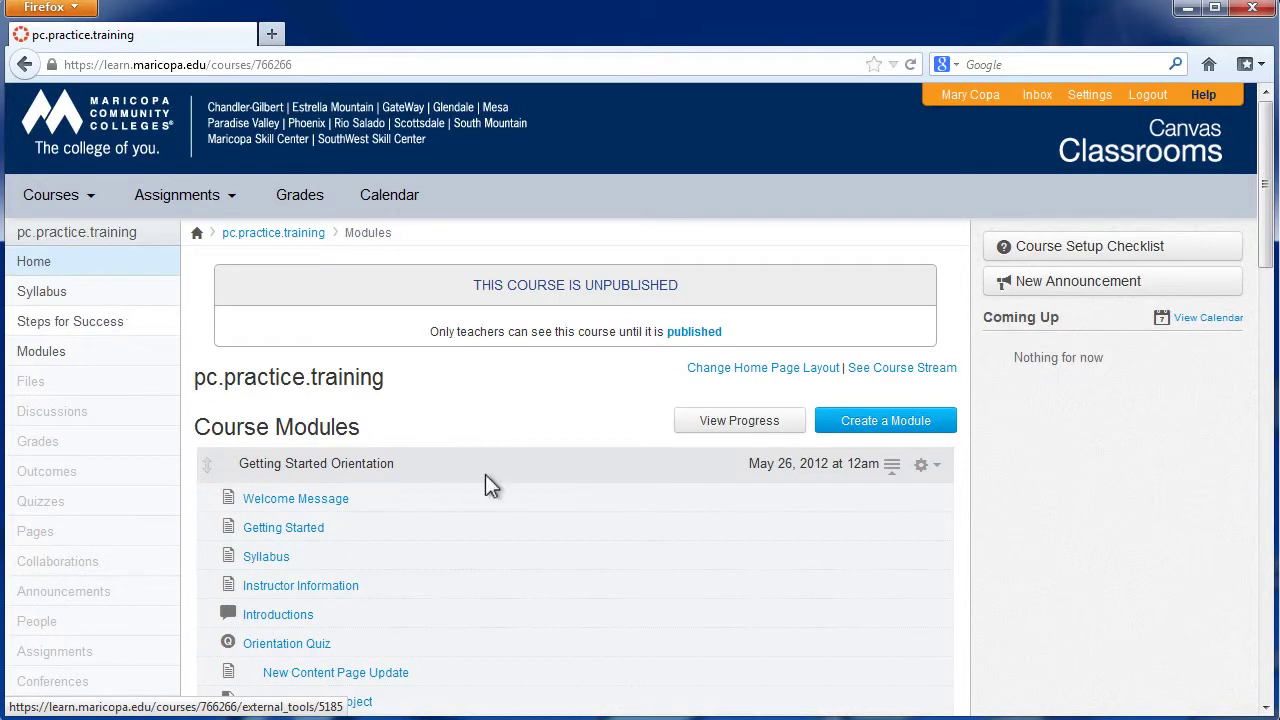
scroll(486, 509, "down", 7)
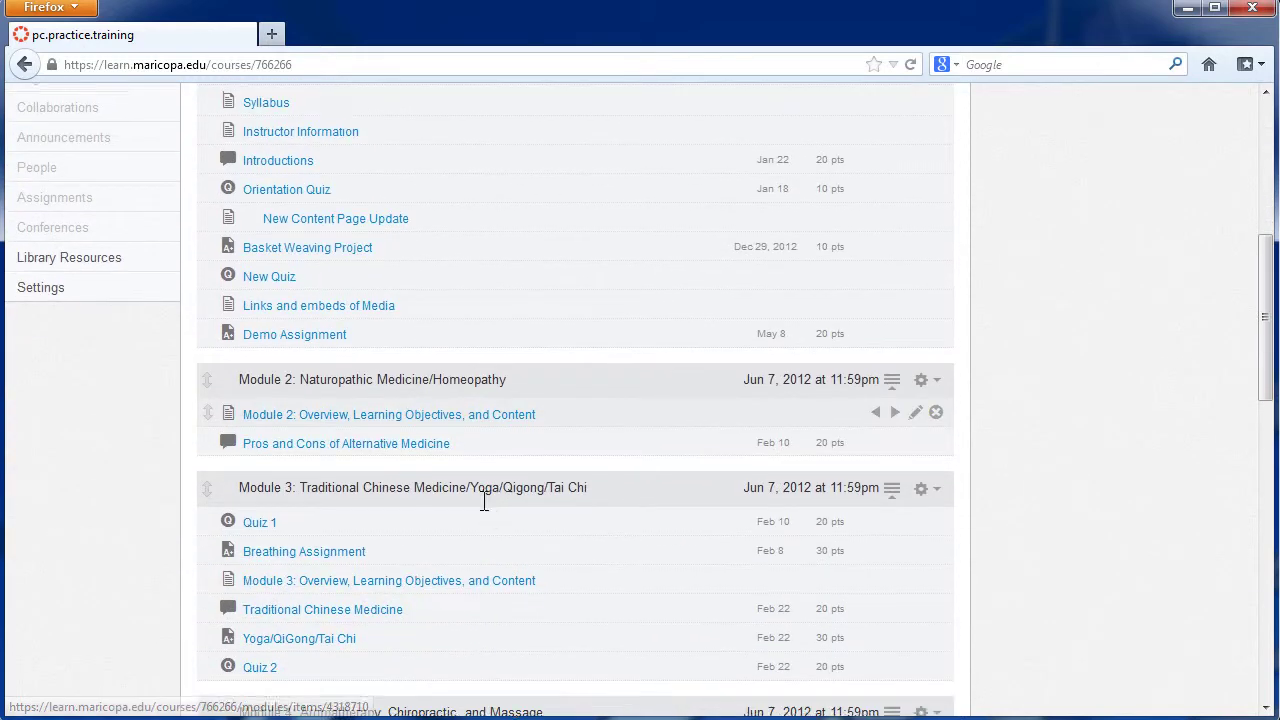
scroll(481, 500, "up", 4)
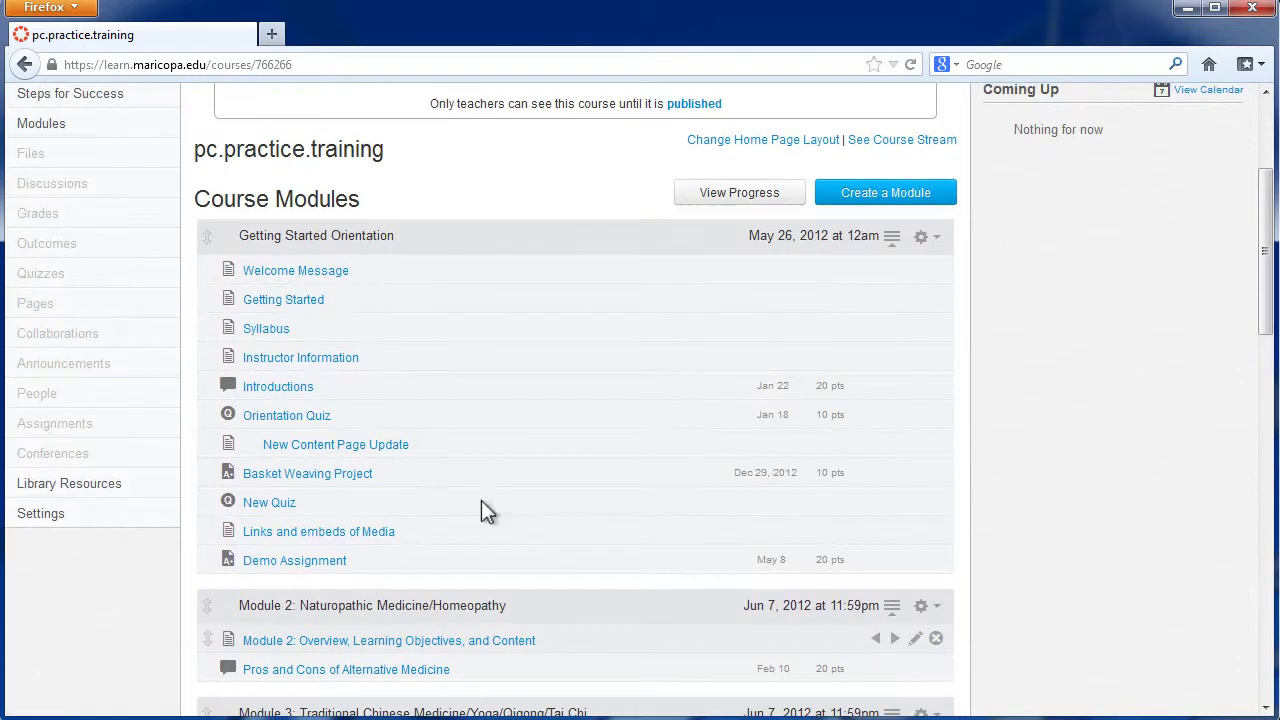
From the course settings, start importing content from another Canvas course, choosing the practice course that holds the quiz as source
left_click(48, 526)
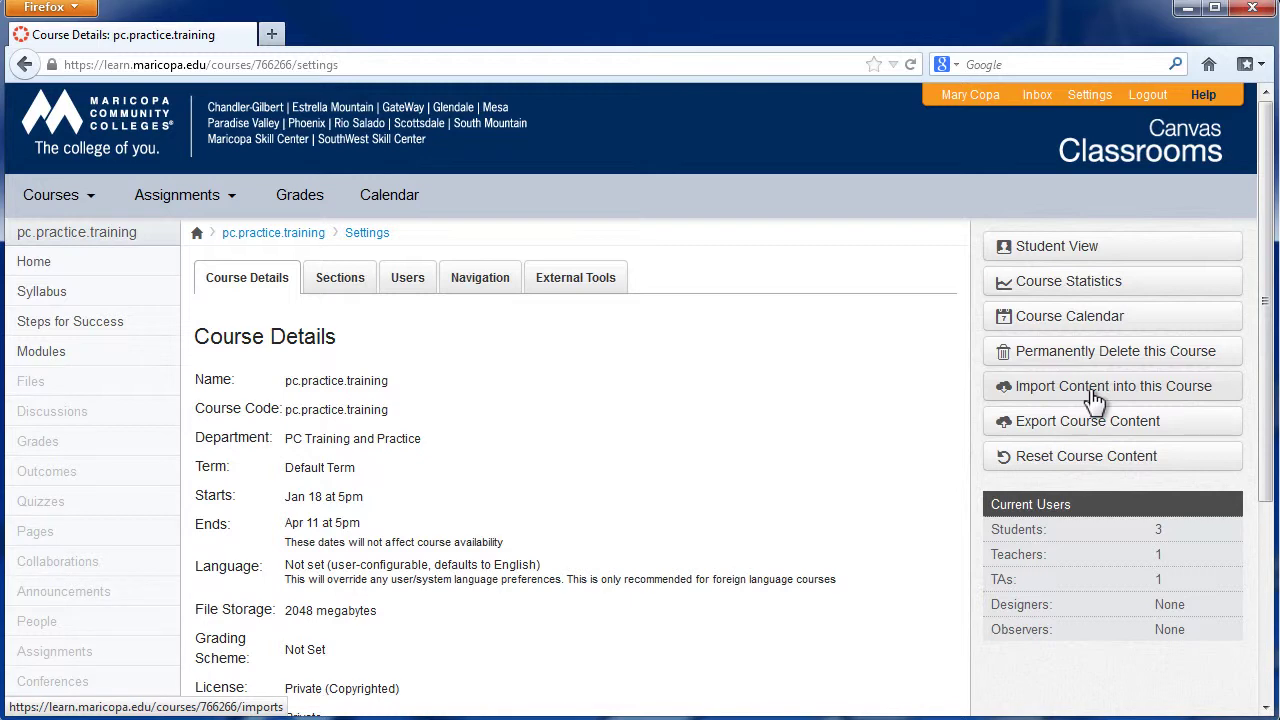
left_click(1095, 398)
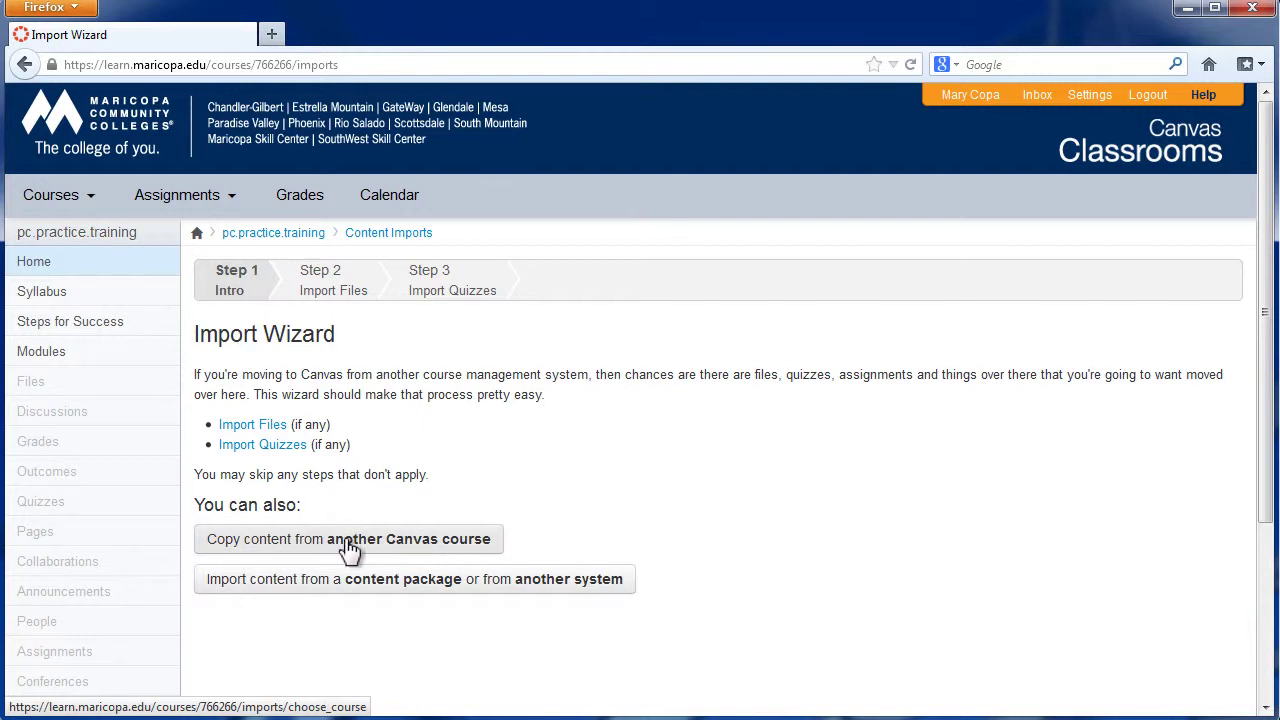
left_click(349, 549)
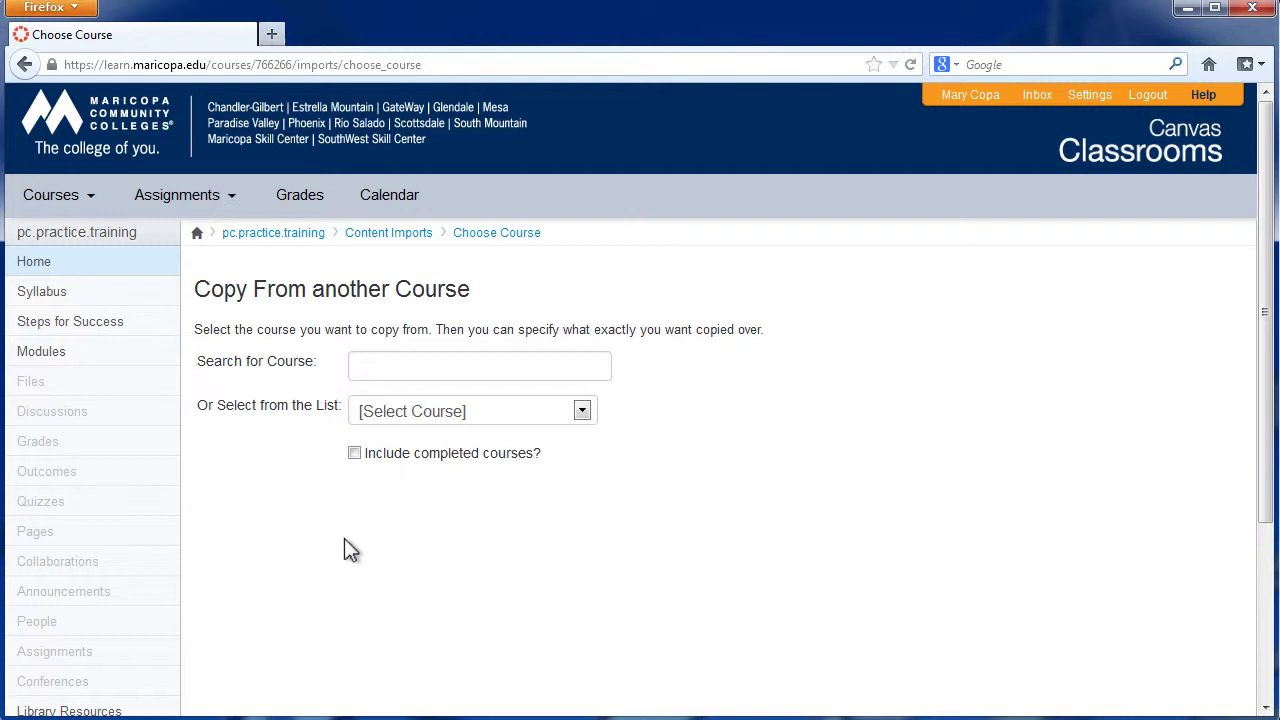
left_click(583, 412)
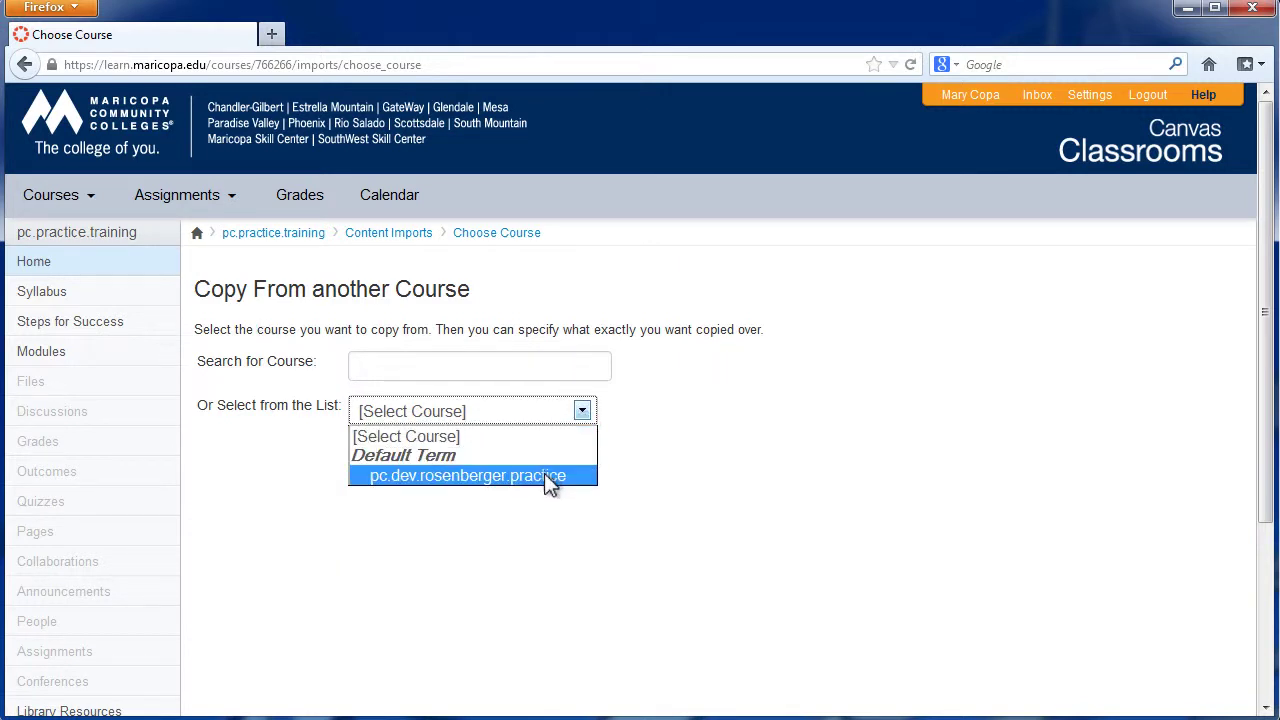
left_click(549, 478)
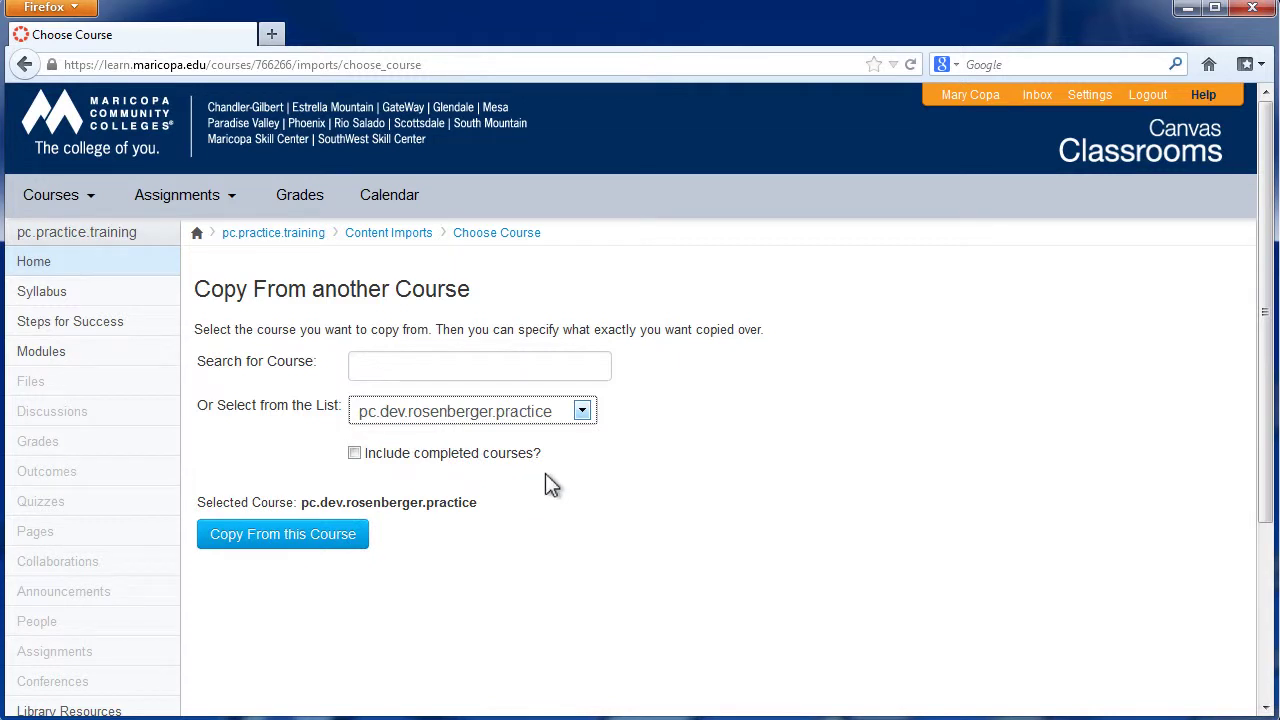
left_click(324, 538)
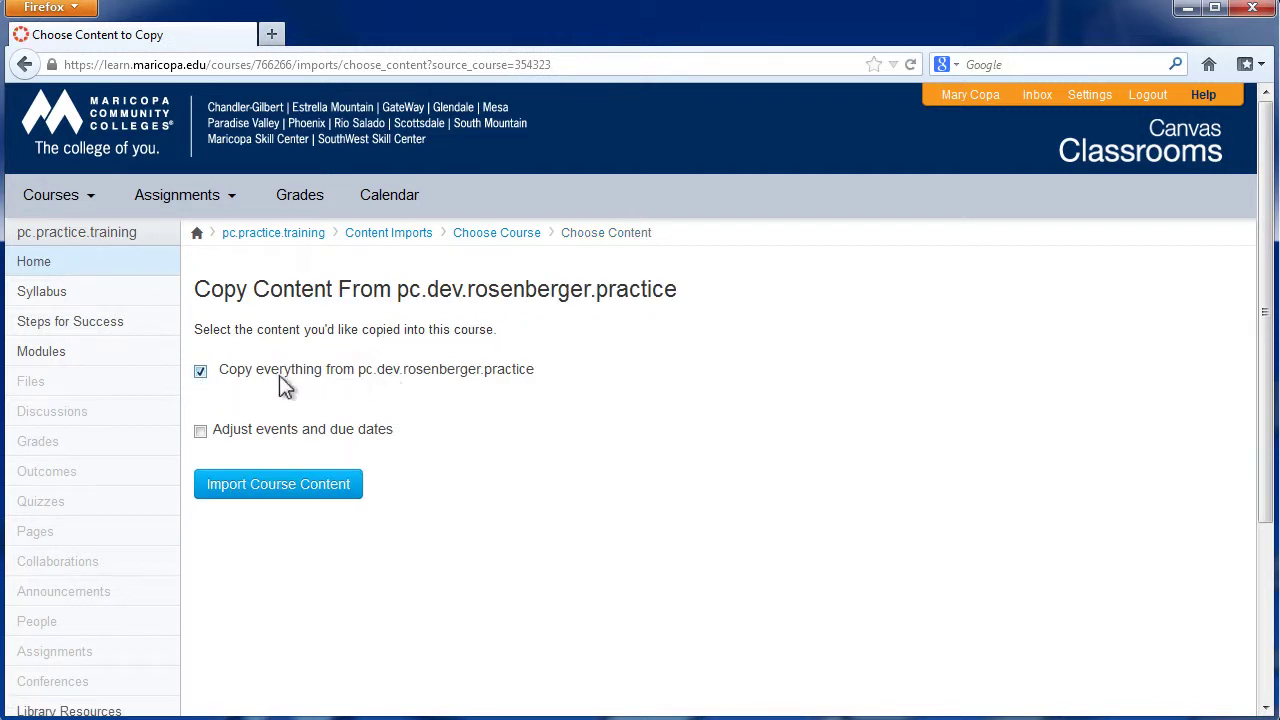
Turn off copying everything, select only the SWF Test Quiz and import the course content
left_click(201, 372)
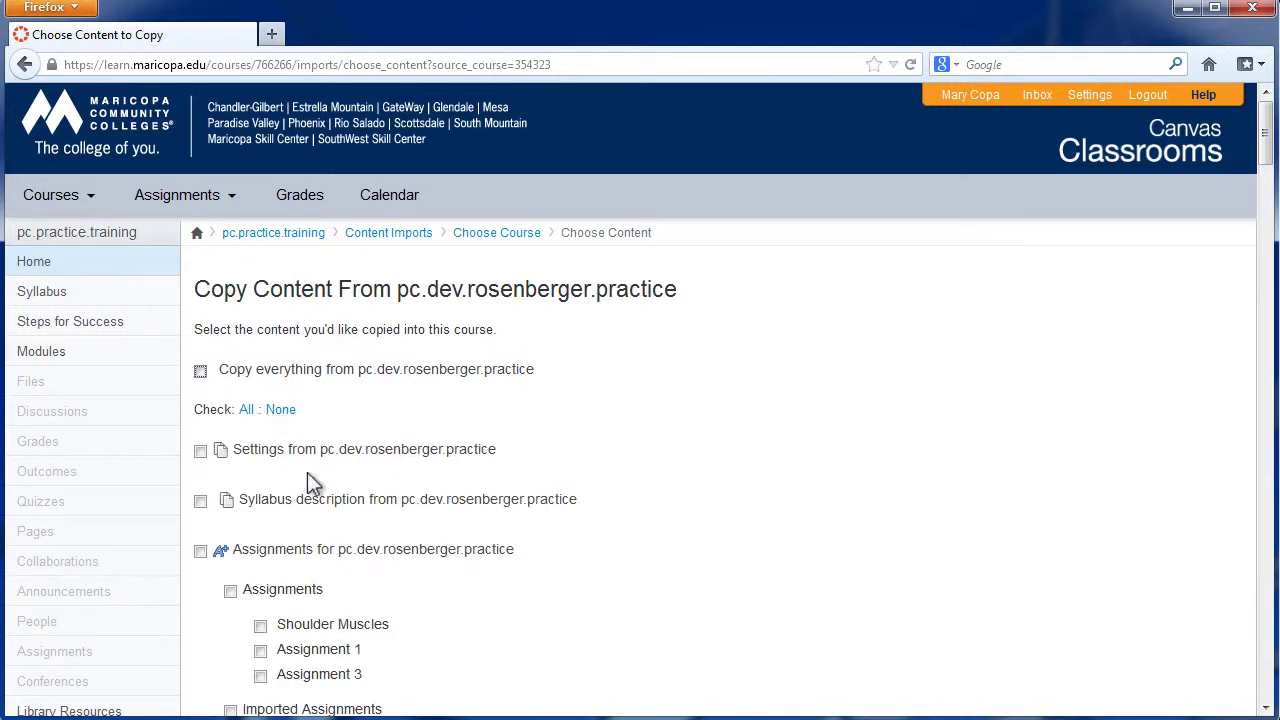
scroll(285, 640, "down", 1)
scroll(282, 636, "down", 8)
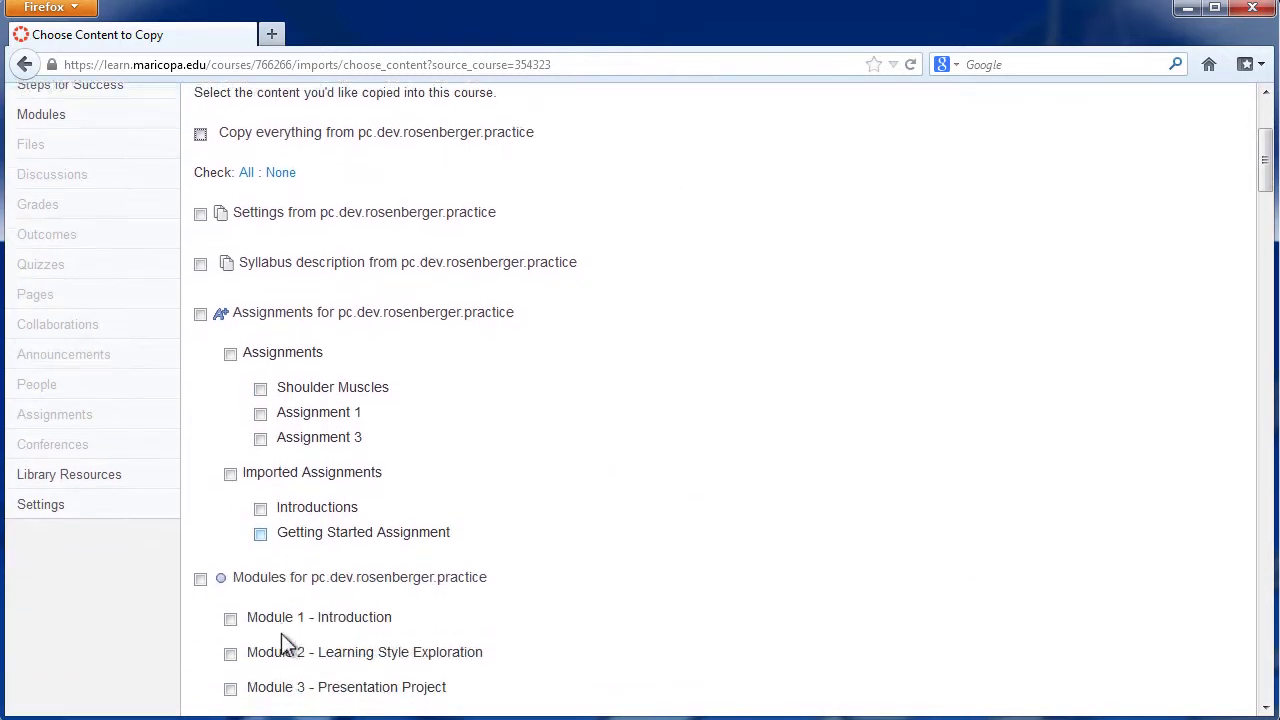
scroll(282, 636, "down", 4)
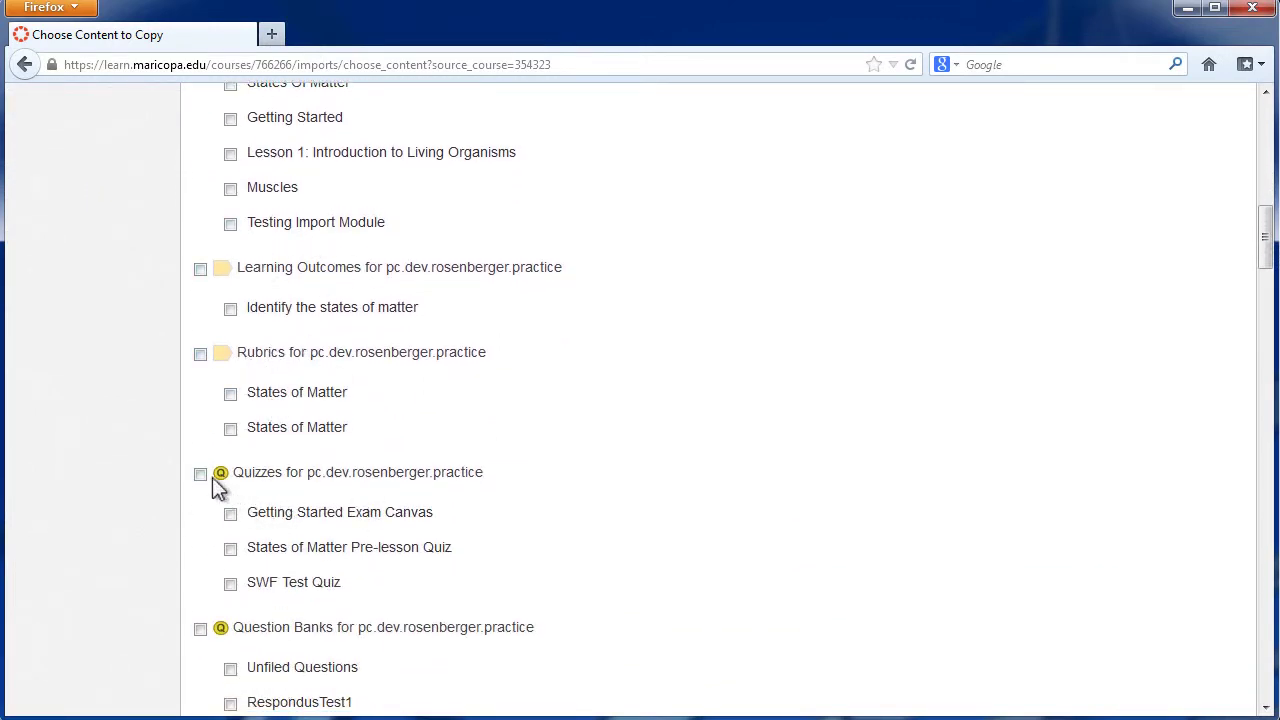
scroll(376, 479, "down", 2)
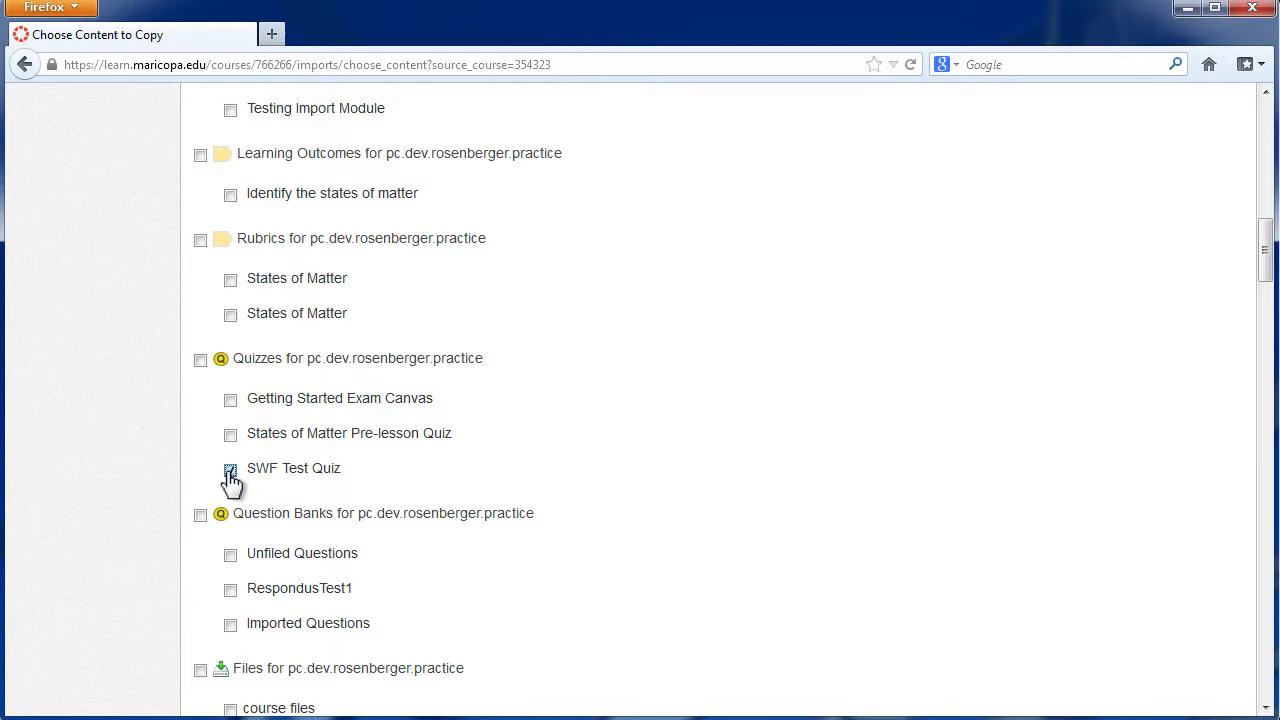
scroll(310, 489, "down", 15)
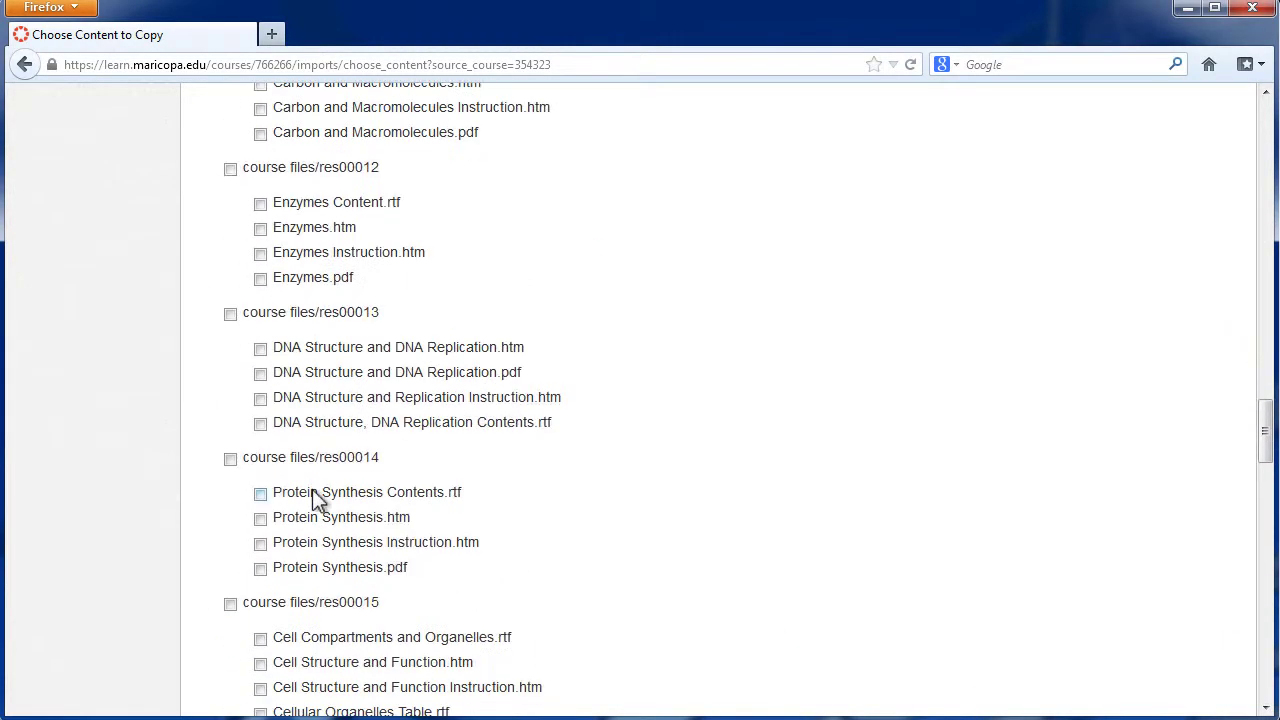
scroll(312, 490, "down", 20)
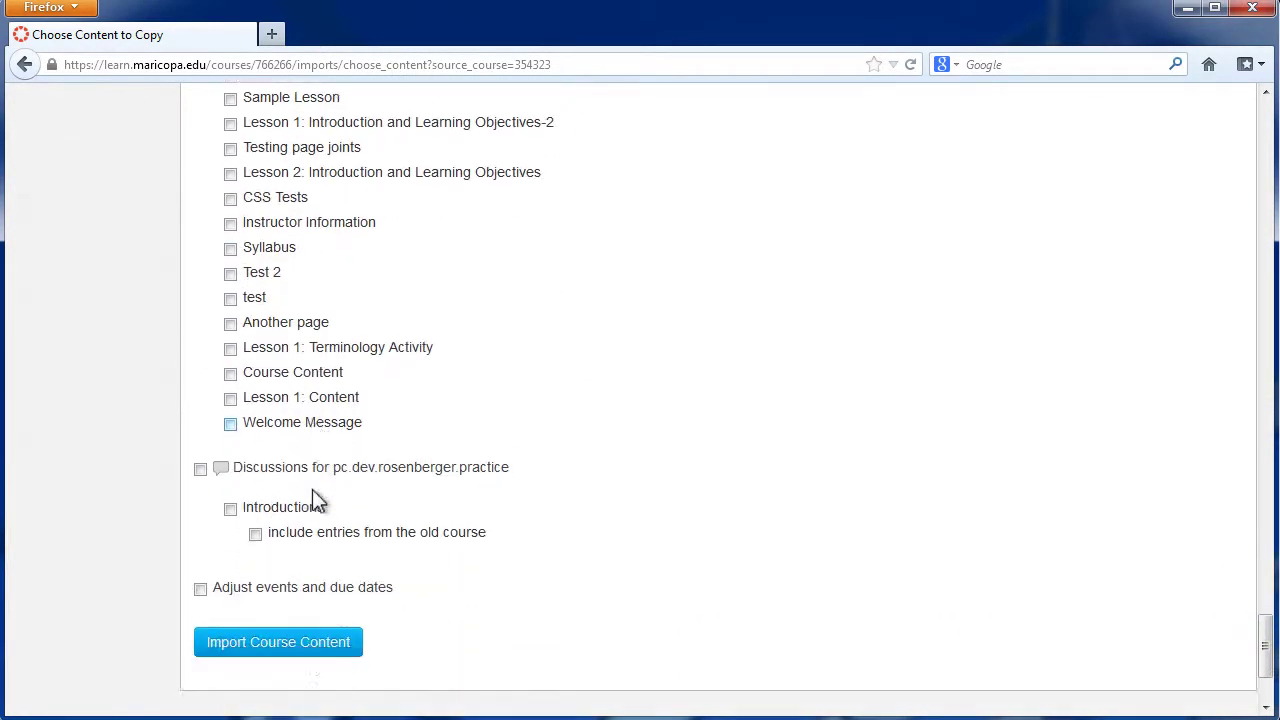
scroll(312, 490, "down", 3)
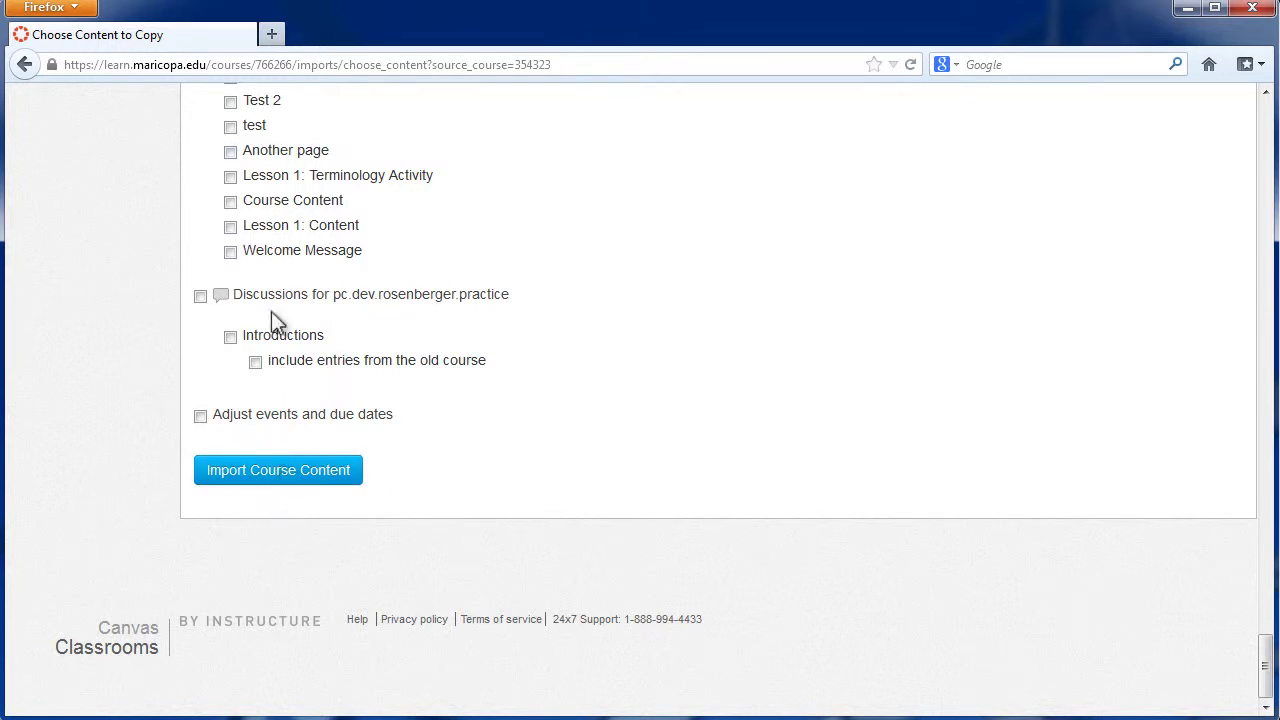
left_click(310, 484)
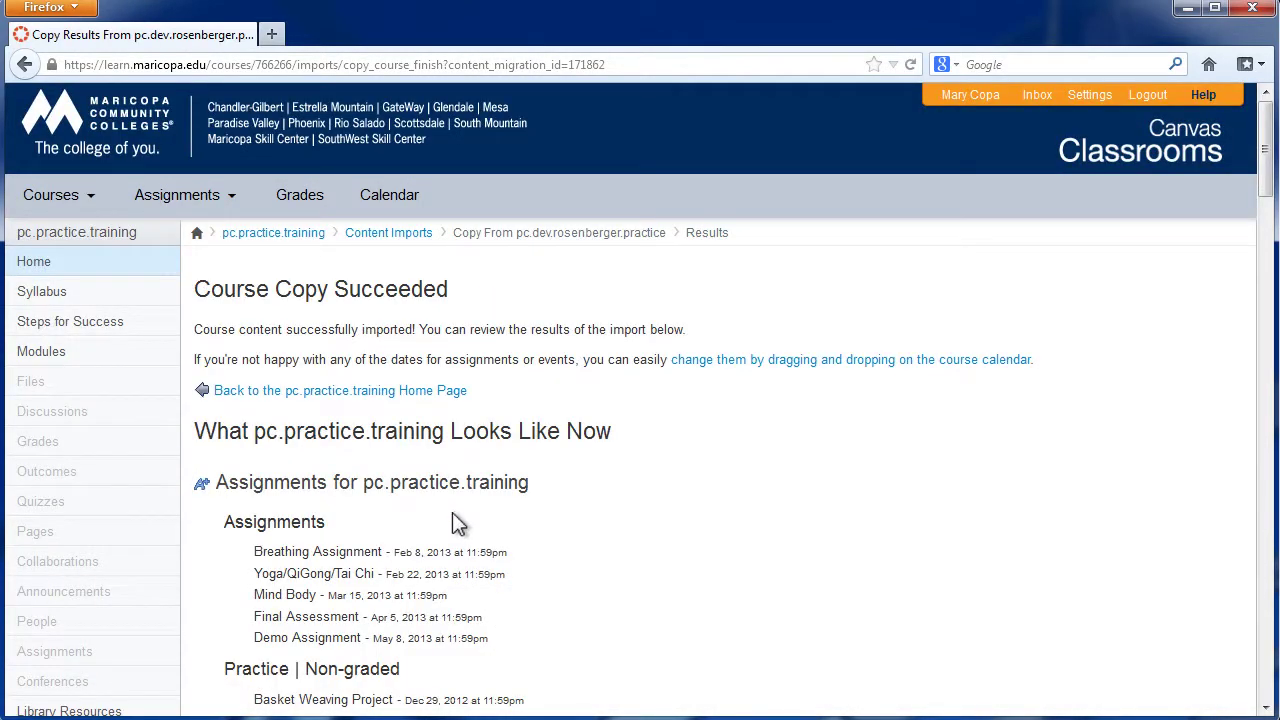
Check the copy results for the SWF Test Quiz and open it from the pc.practice.training quizzes
scroll(454, 514, "down", 10)
scroll(451, 514, "down", 10)
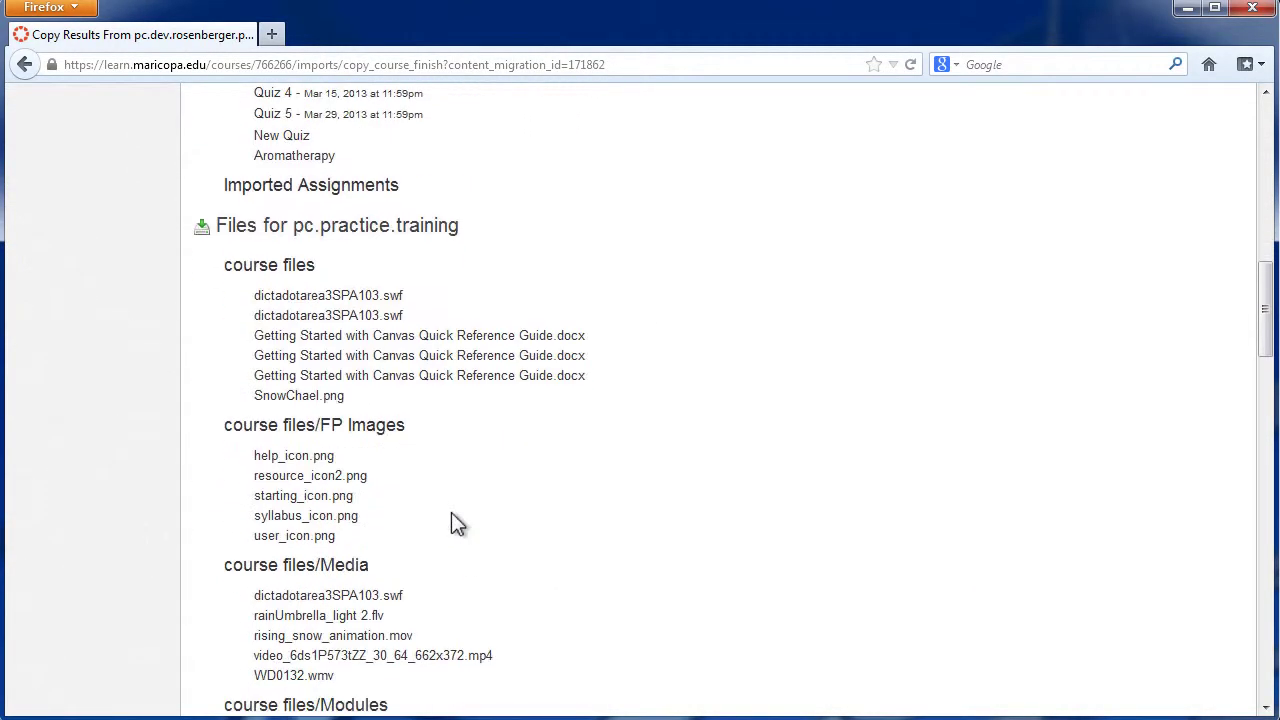
scroll(409, 436, "down", 13)
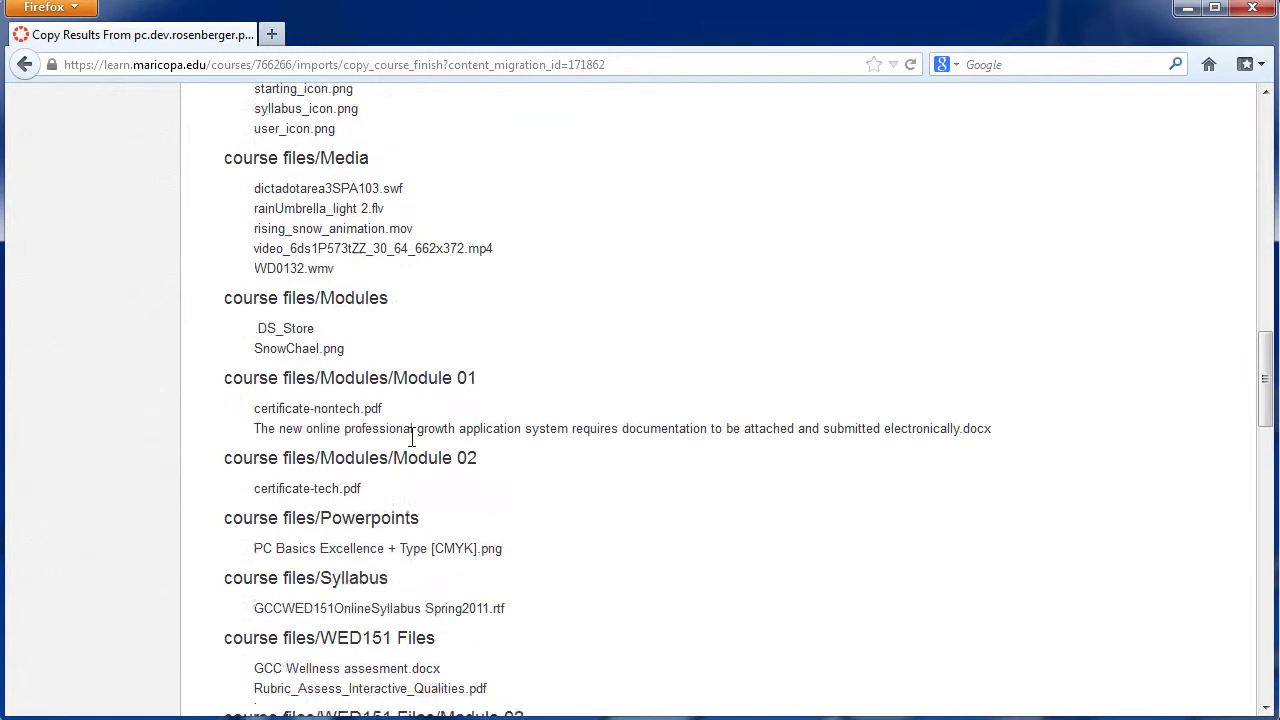
scroll(409, 436, "down", 8)
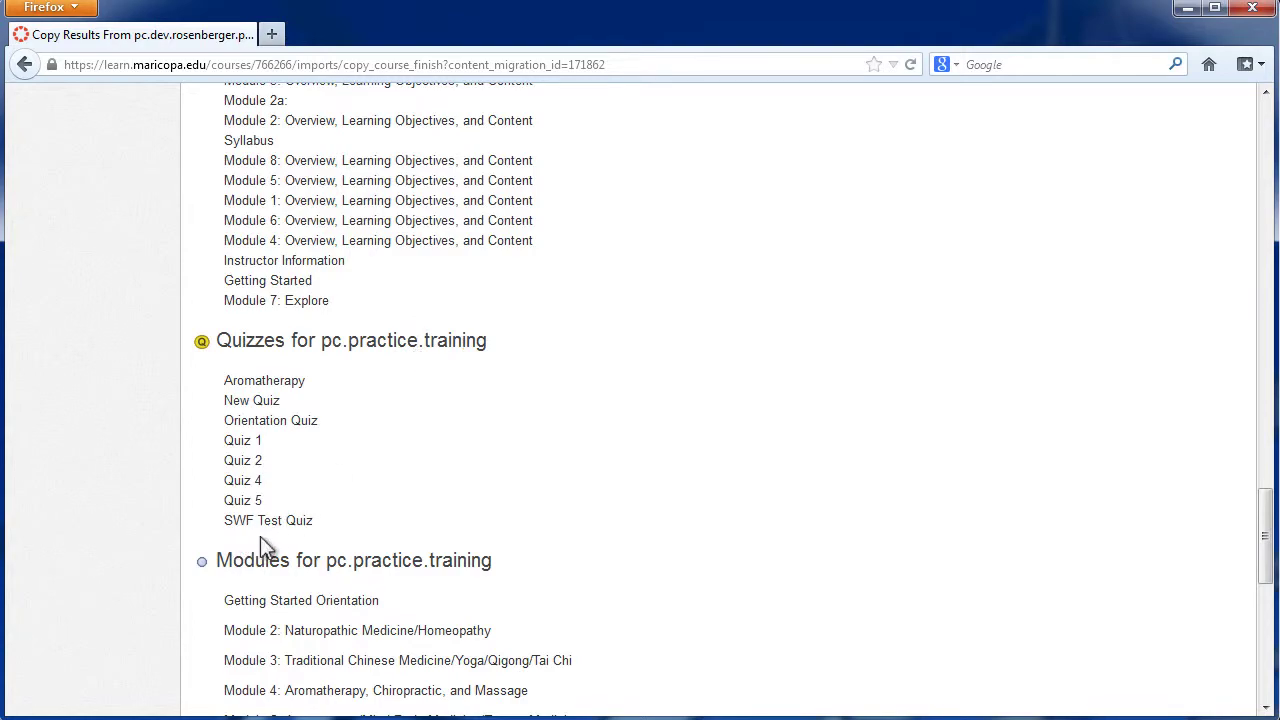
scroll(260, 538, "up", 20)
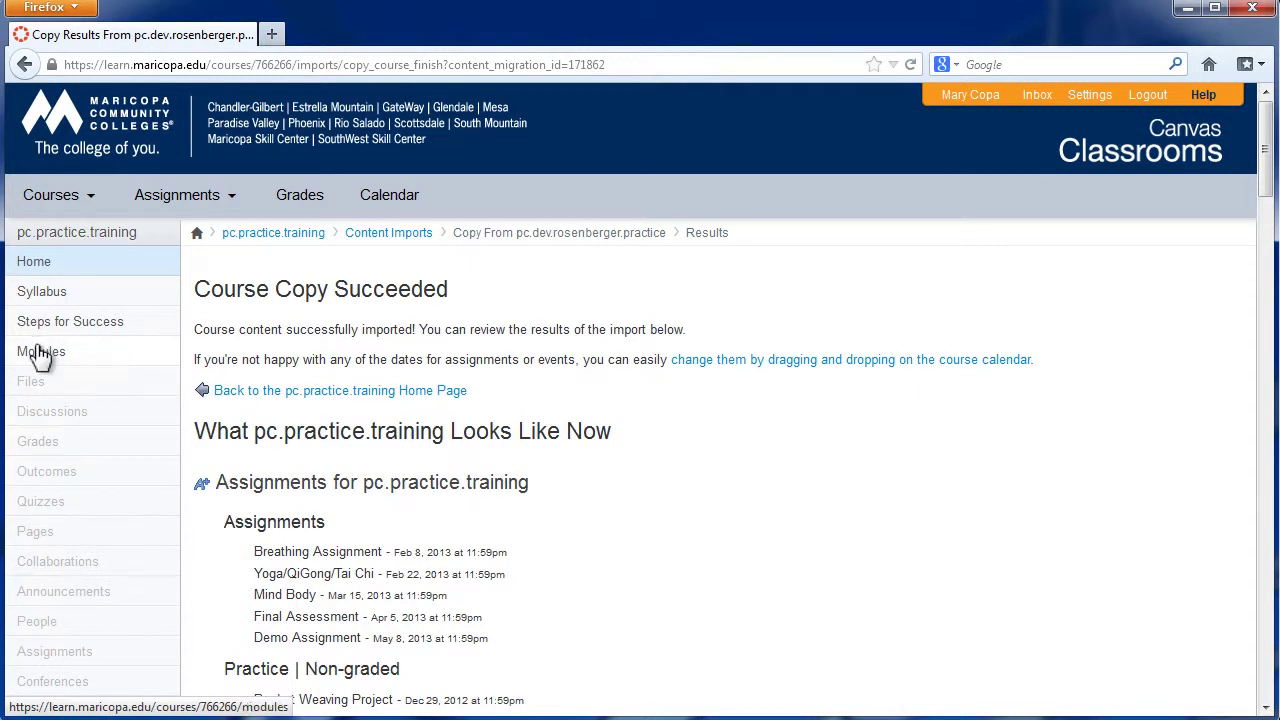
left_click(40, 502)
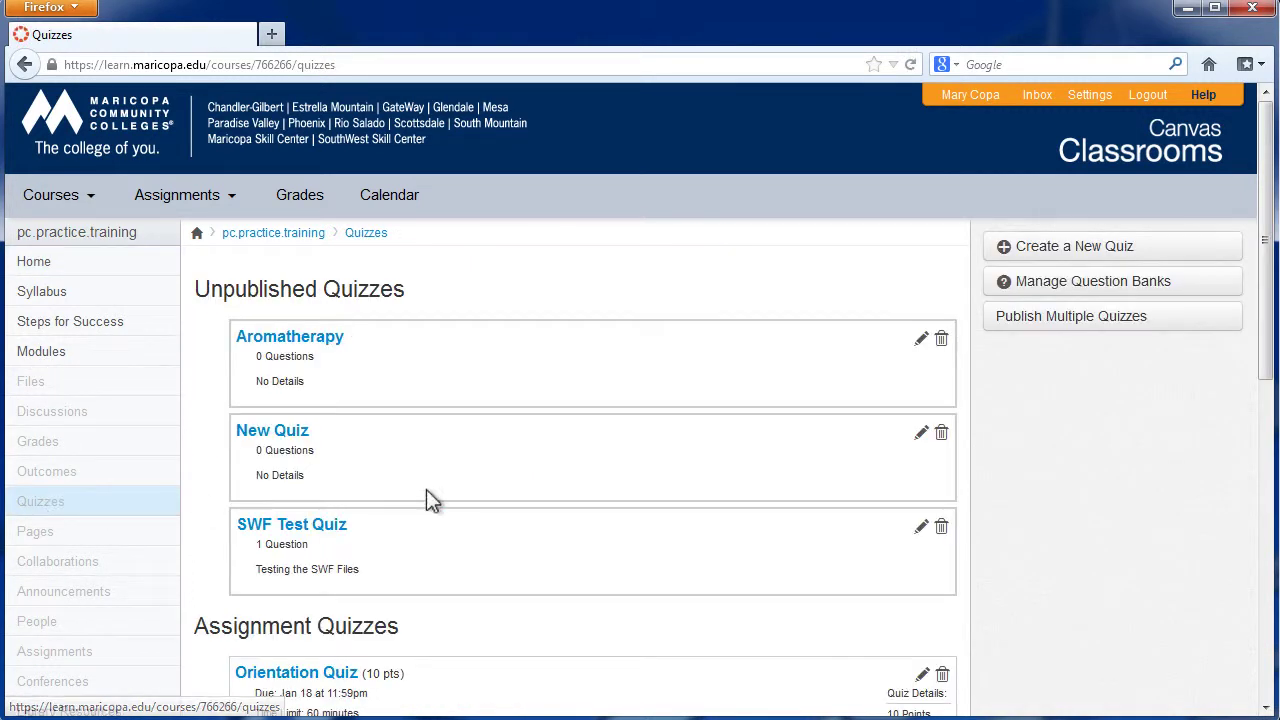
left_click(332, 537)
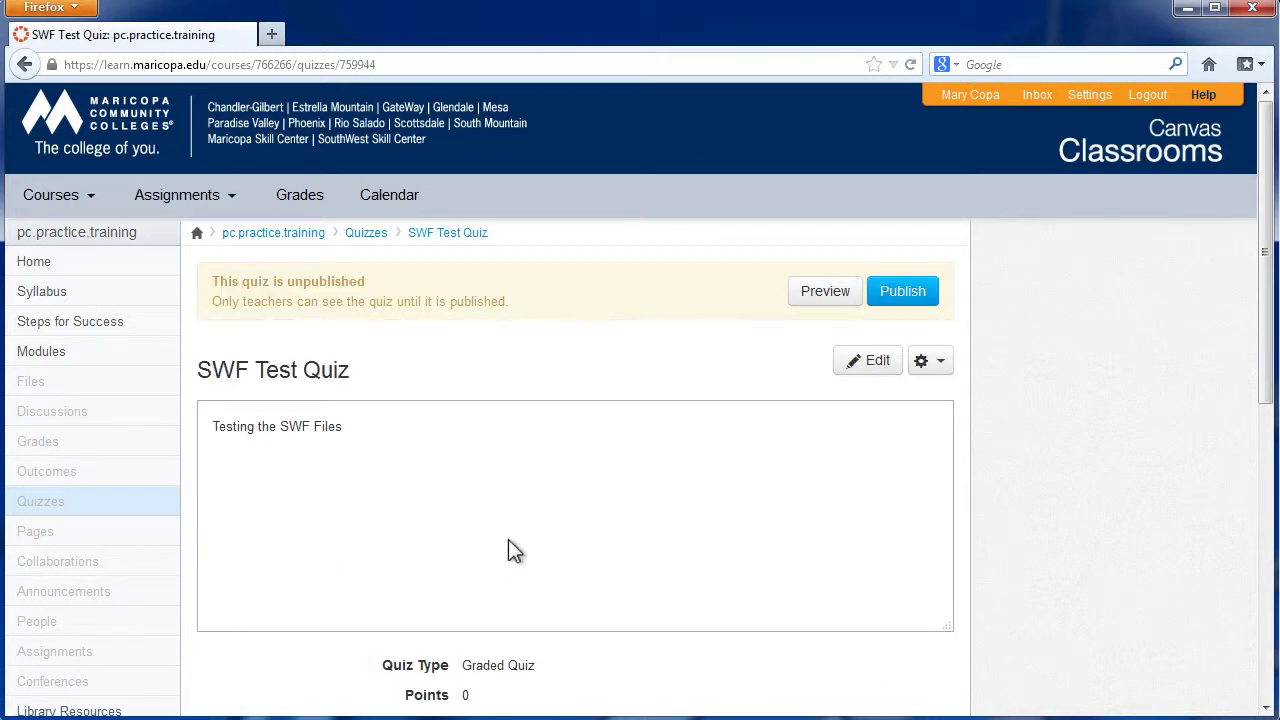
Open the copied SWF Test Quiz for editing and show its questions
scroll(508, 539, "down", 5)
scroll(847, 218, "up", 2)
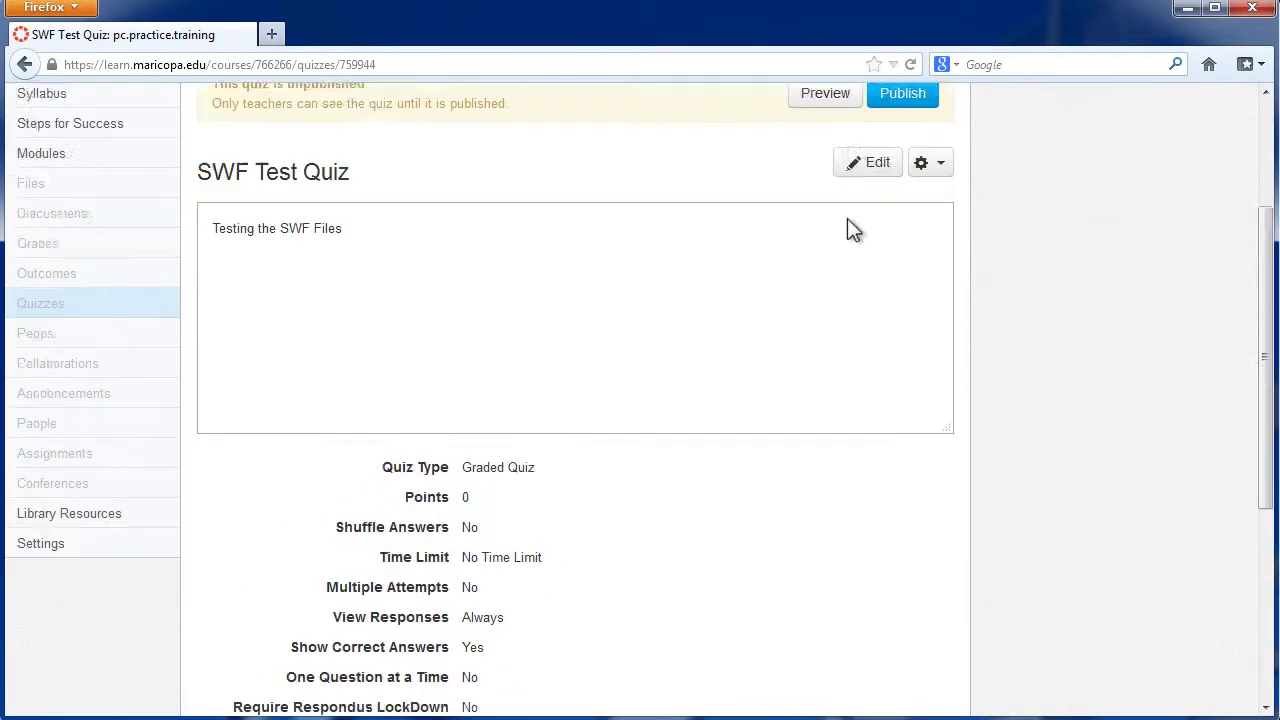
scroll(847, 229, "up", 1)
left_click(872, 250)
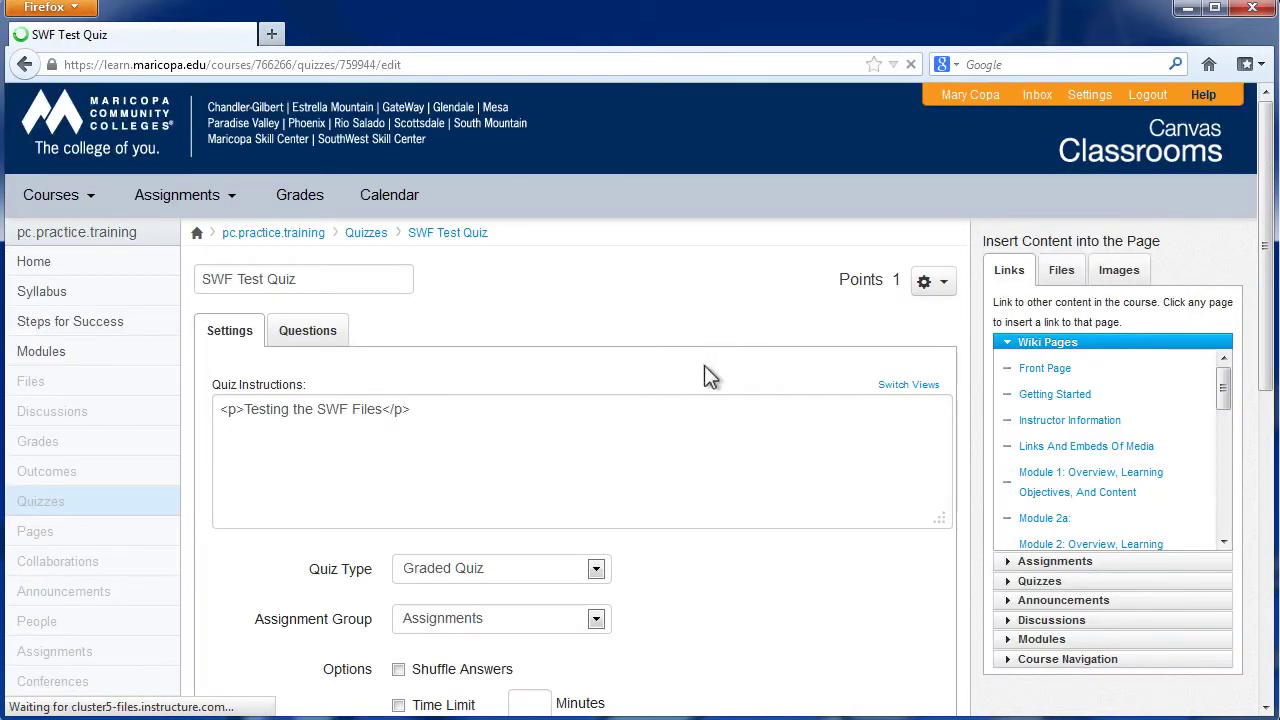
left_click(322, 336)
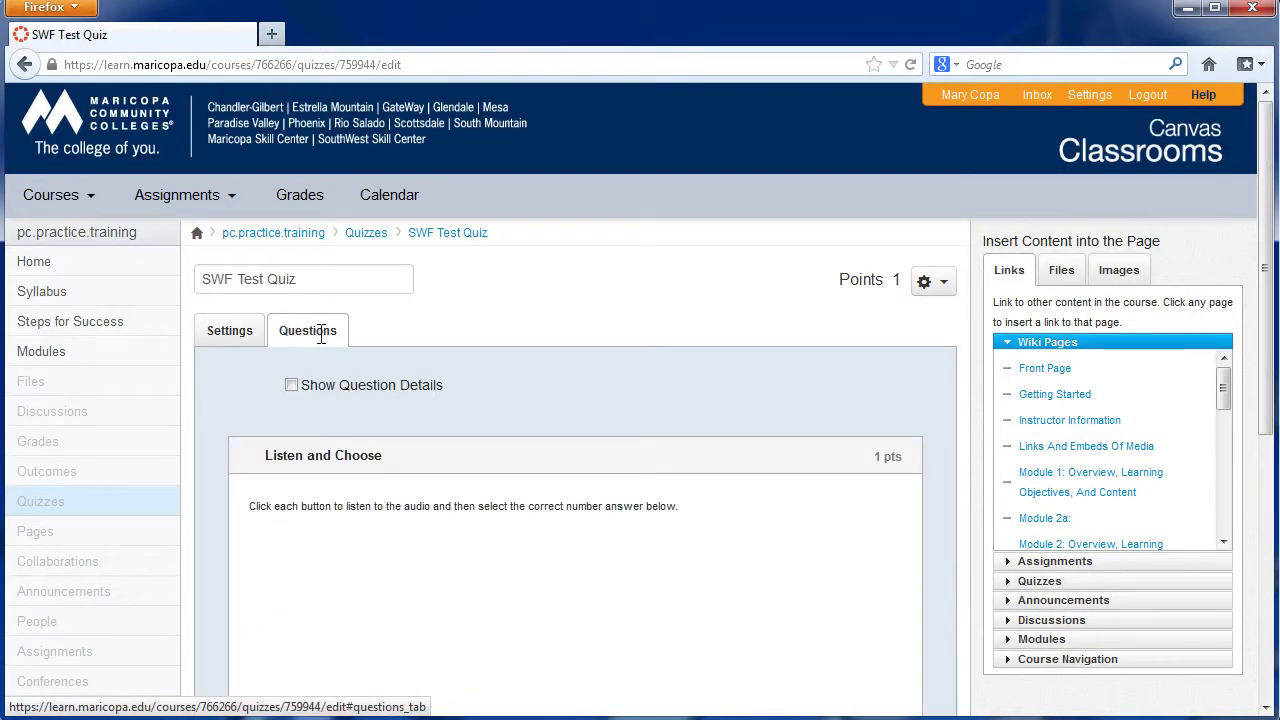
Review the copied Listen and Choose question and expand the course files to look for its SWF file
scroll(640, 447, "down", 4)
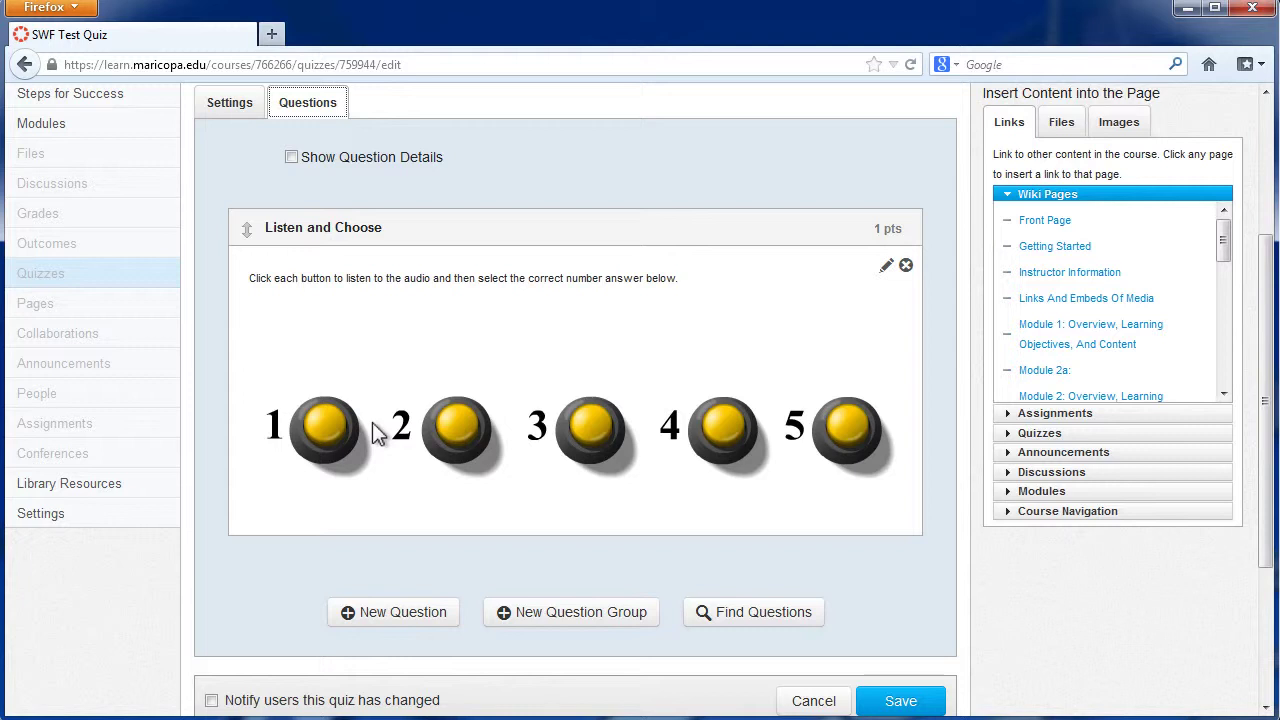
left_click(1063, 125)
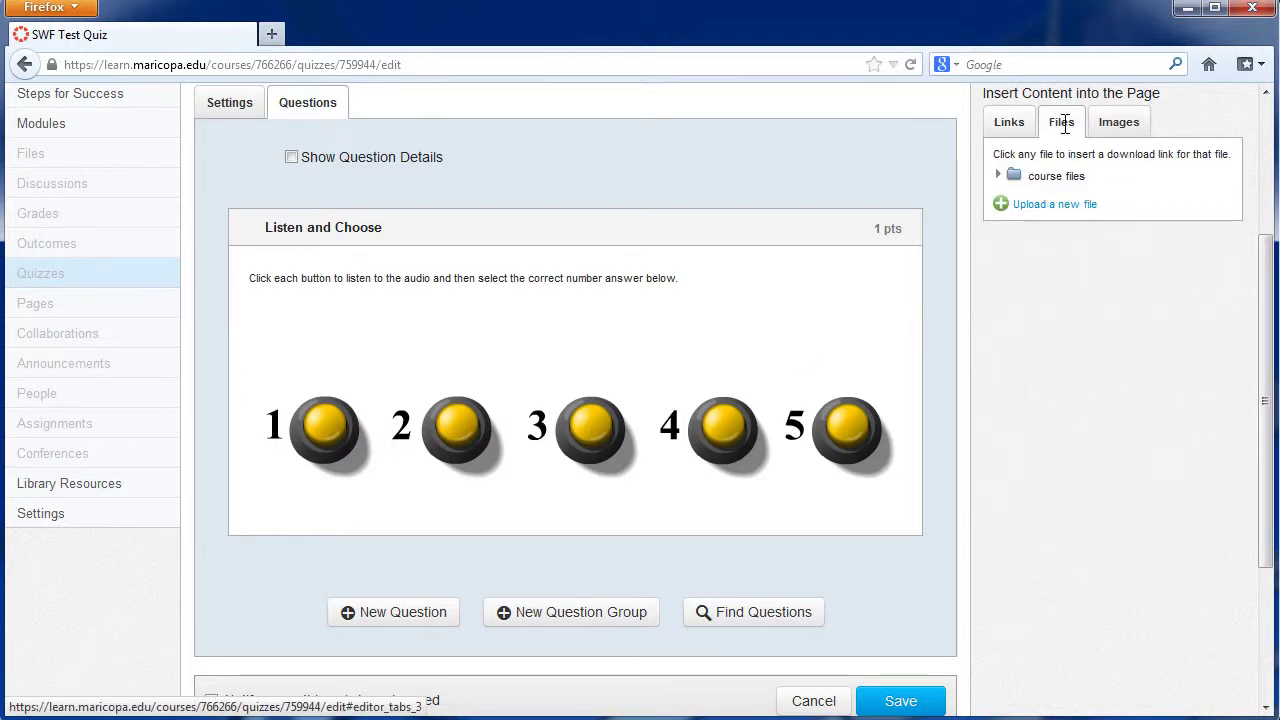
left_click(999, 177)
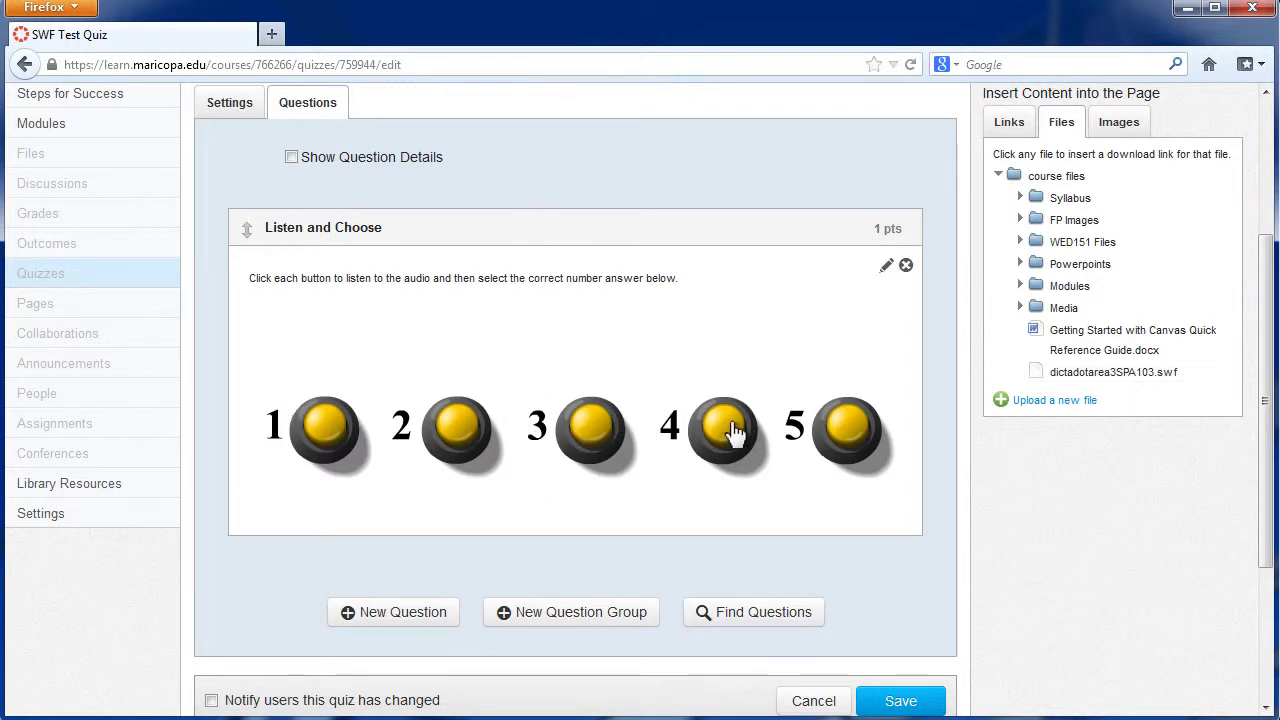
scroll(866, 595, "down", 4)
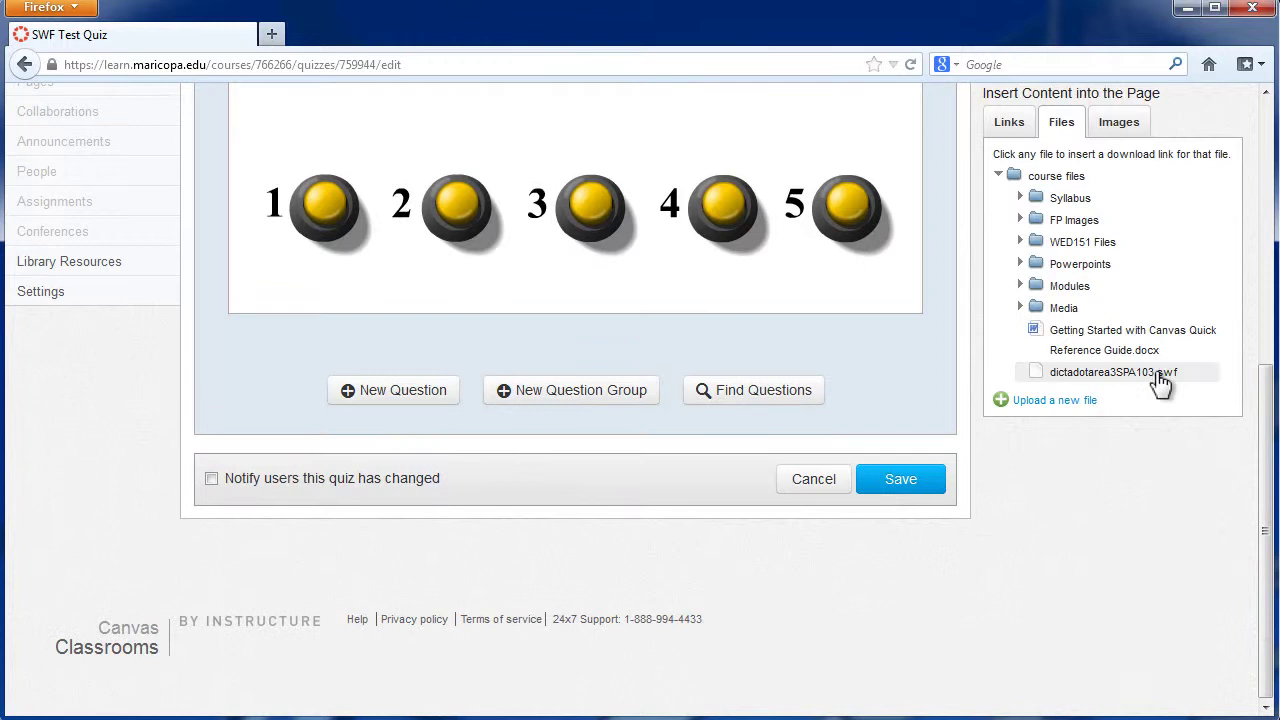
scroll(652, 360, "up", 4)
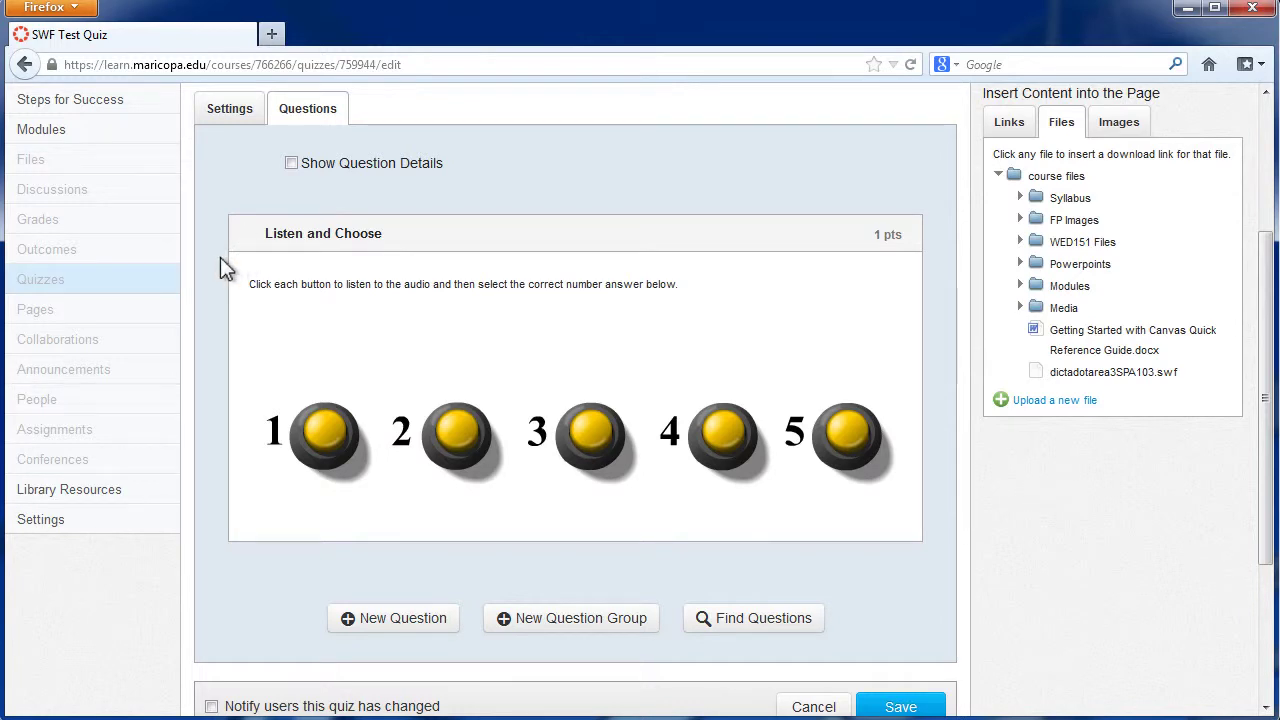
Return to the course quizzes and open the SWF Test Quiz question bank to review its Listen and Choose question
left_click(34, 285)
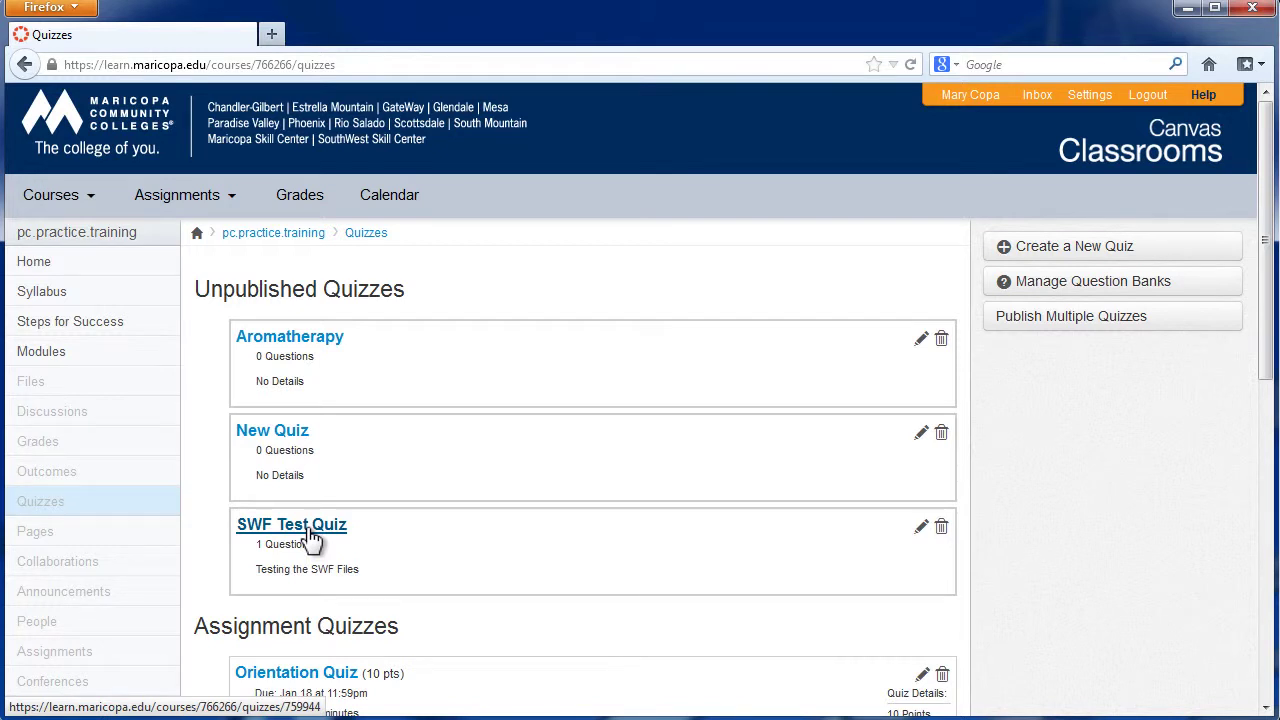
left_click(1064, 292)
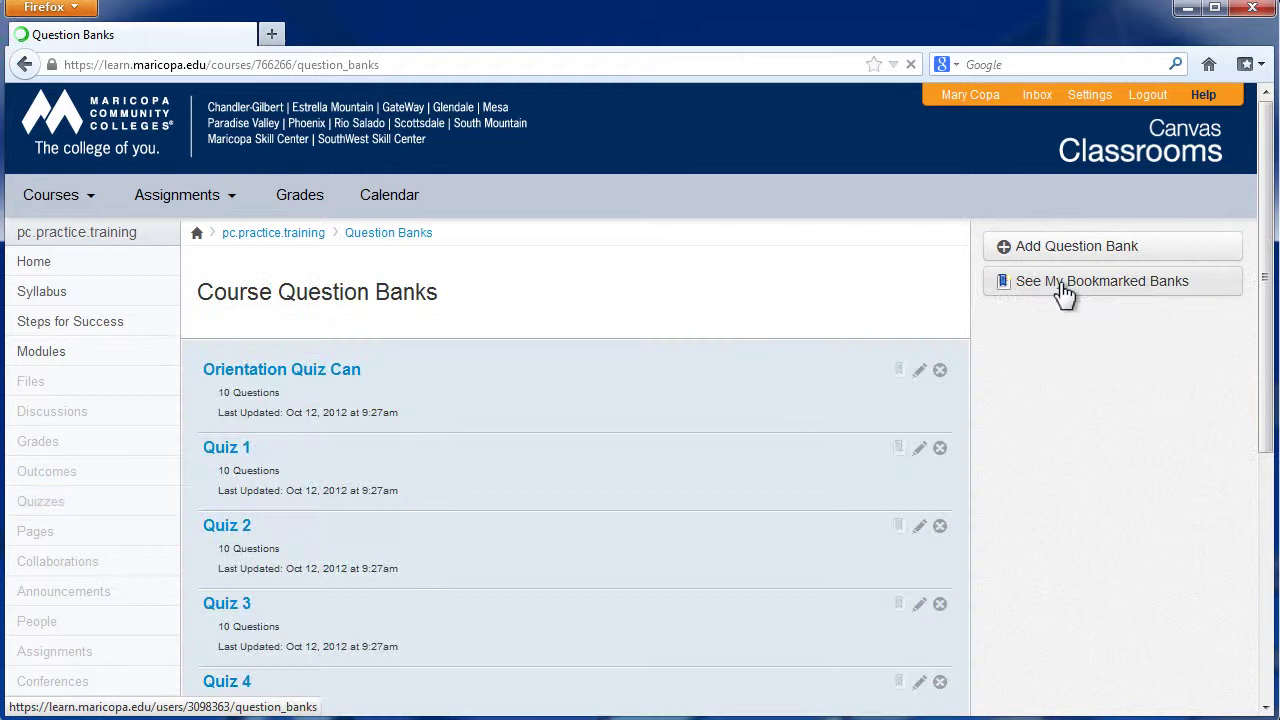
scroll(505, 415, "down", 3)
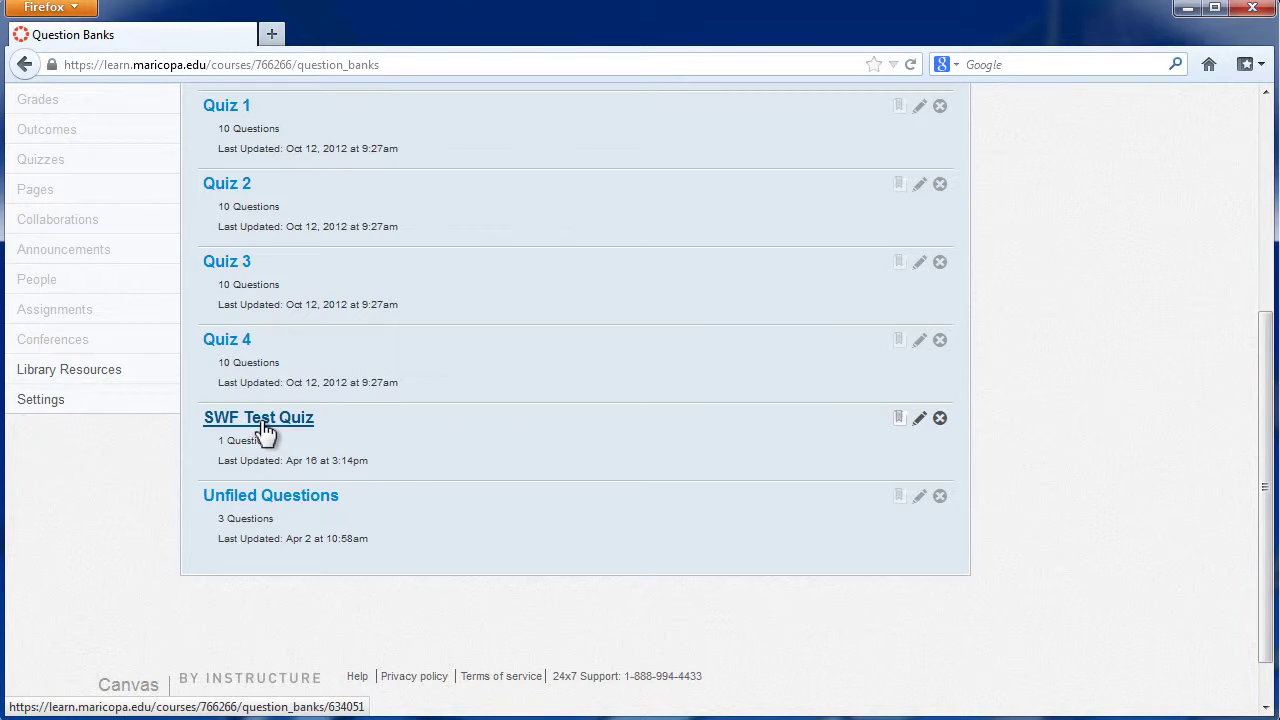
left_click(264, 426)
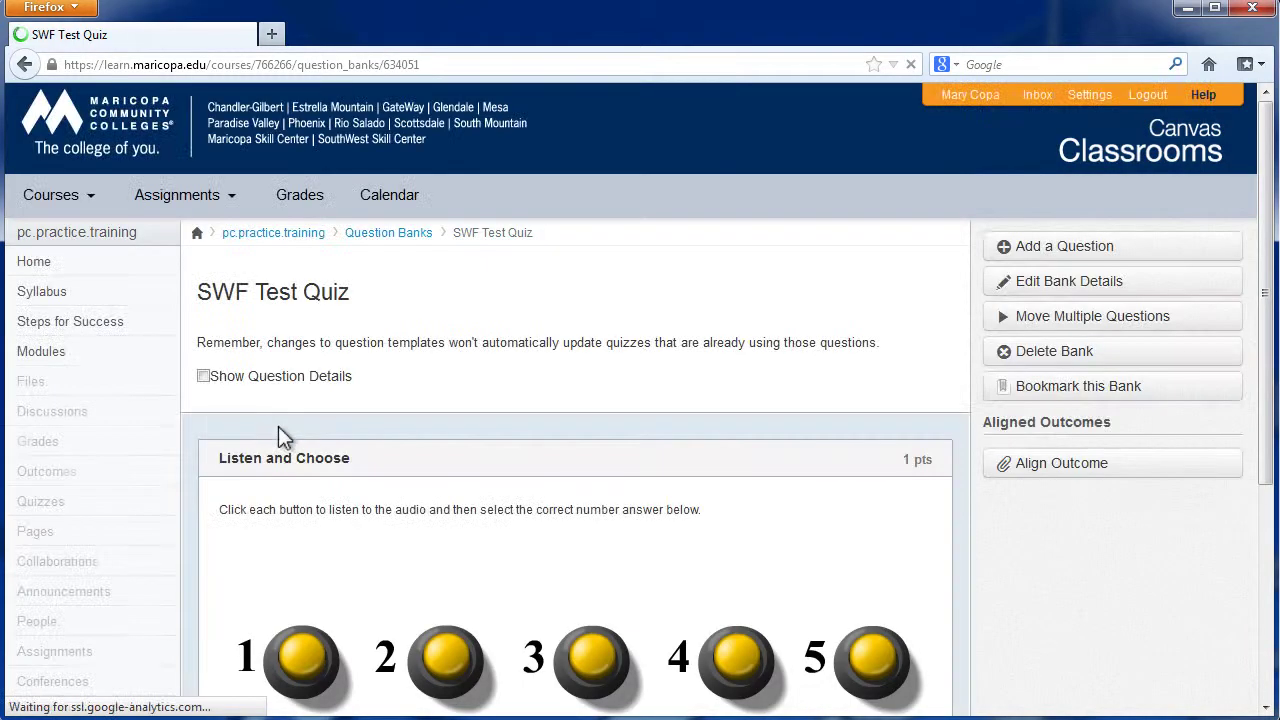
scroll(366, 451, "down", 3)
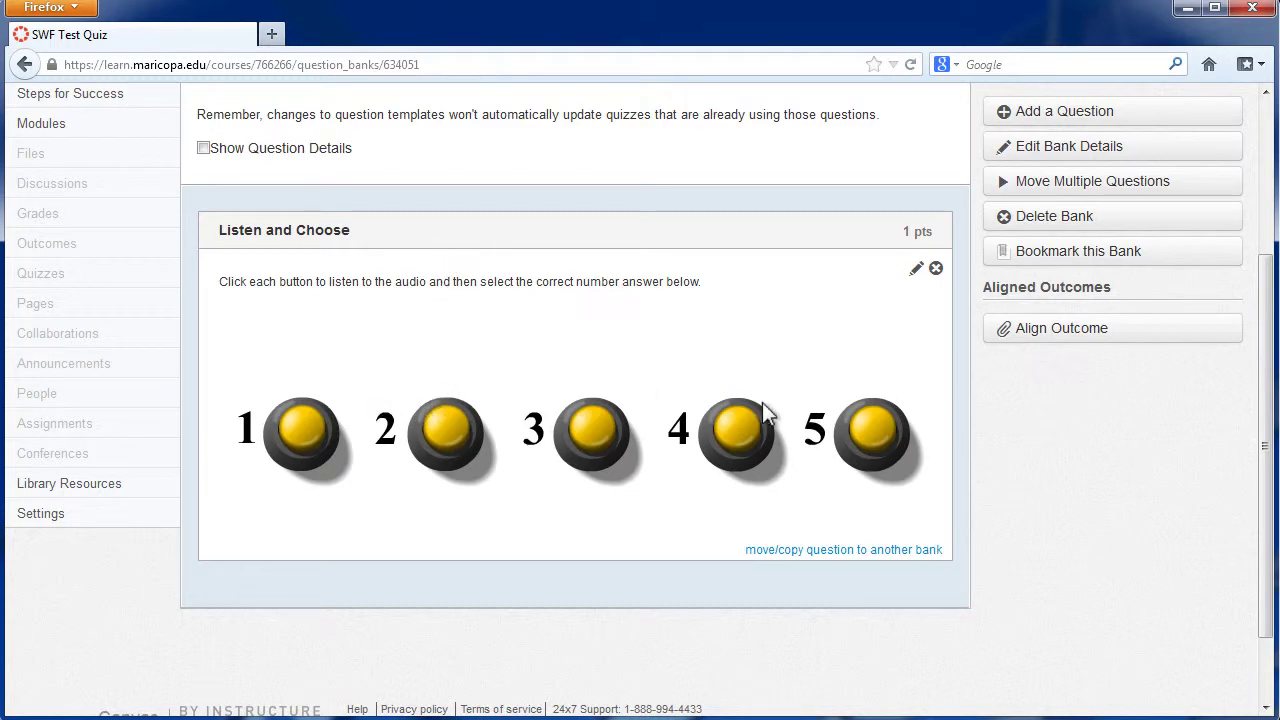
scroll(560, 648, "up", 1)
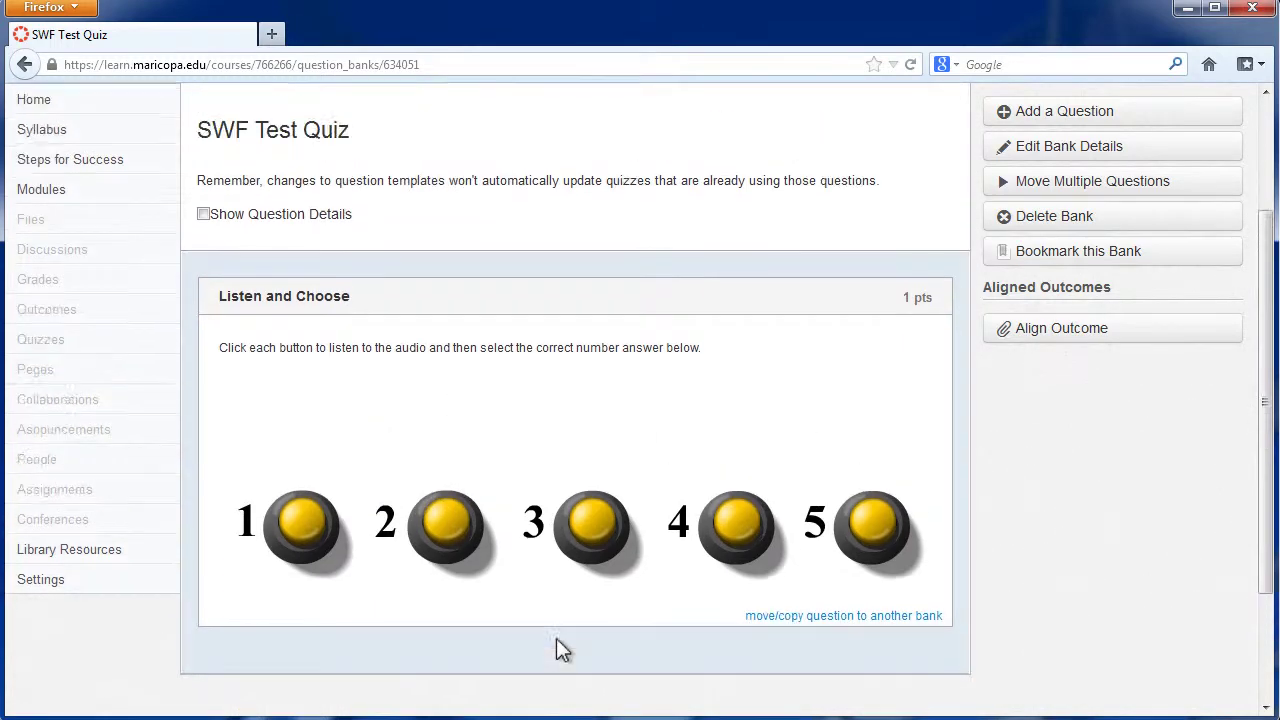
scroll(560, 648, "up", 3)
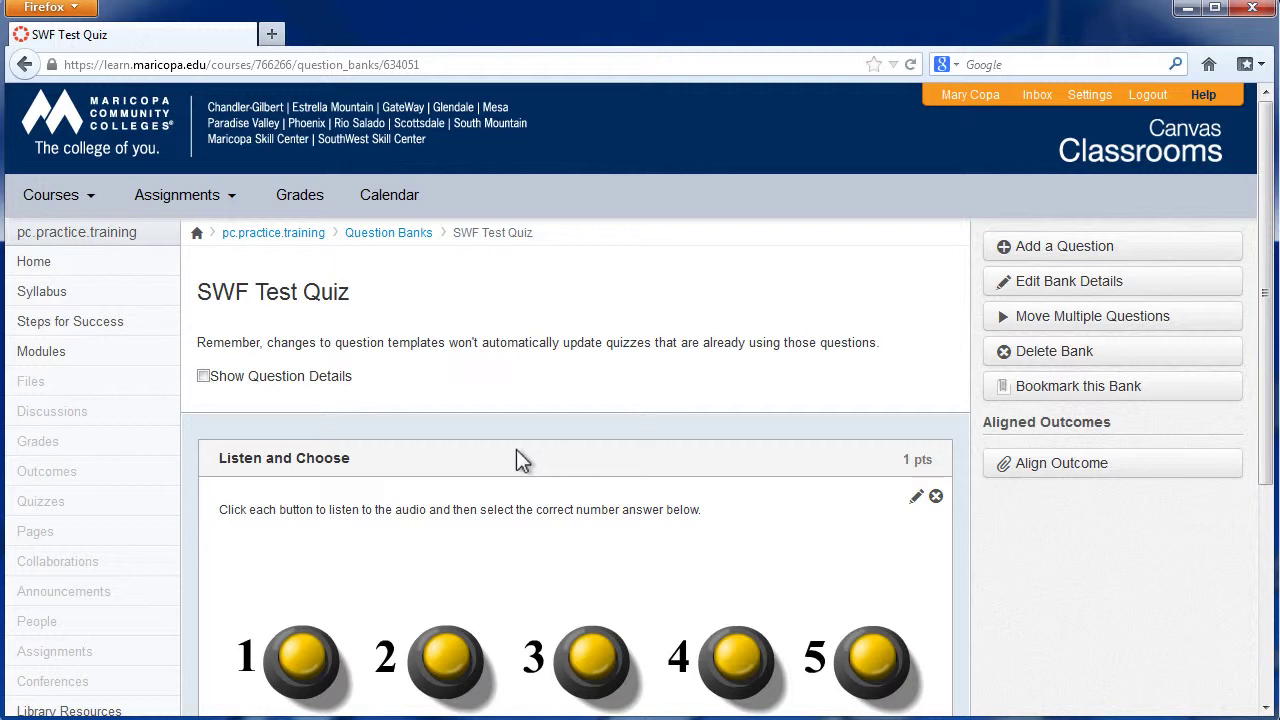